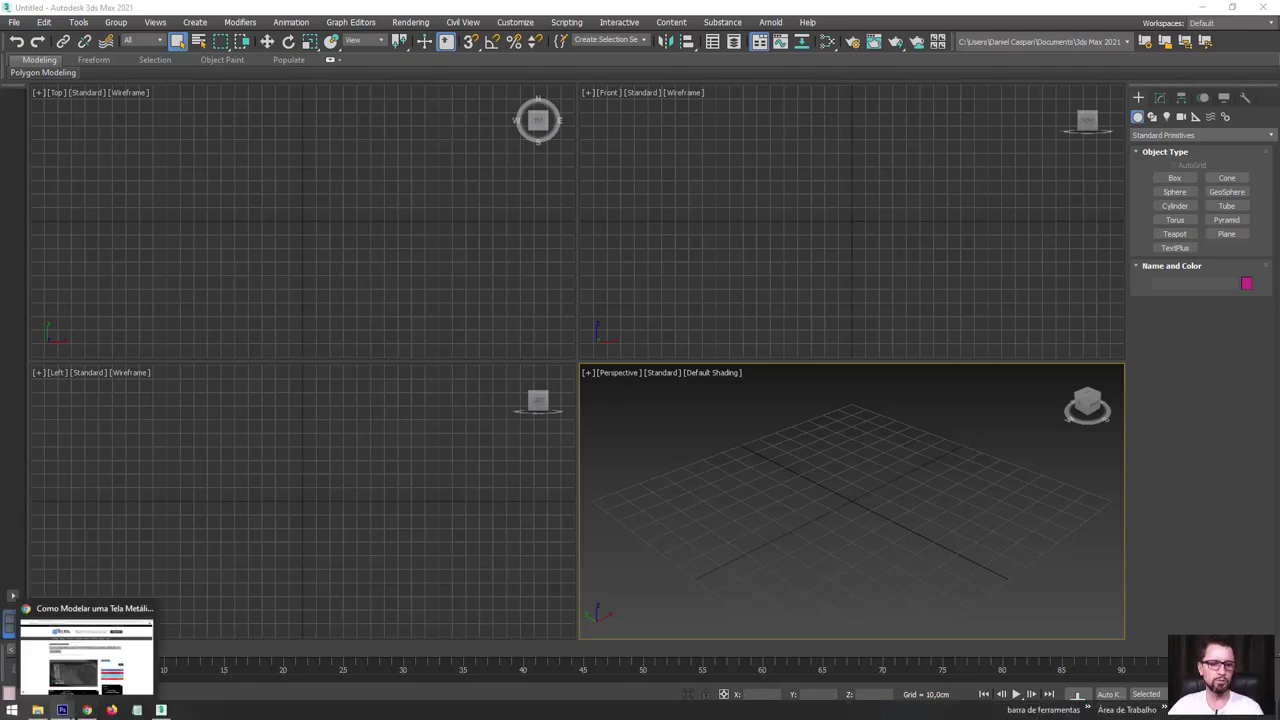
- Bring up the Photoshop fence collage and zoom in on the upper-left fence photos
click(62, 710)
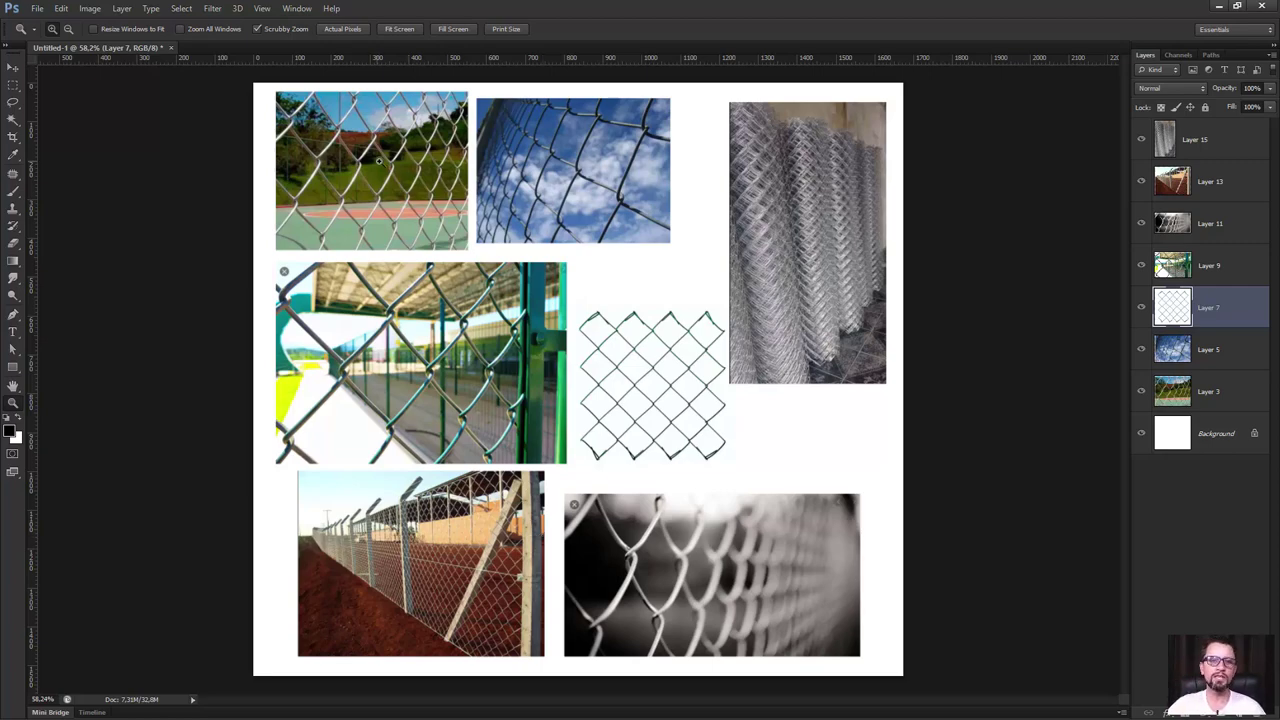
mouse_move(384, 168)
mouse_down()
mouse_move(420, 198)
mouse_move(439, 282)
mouse_up()
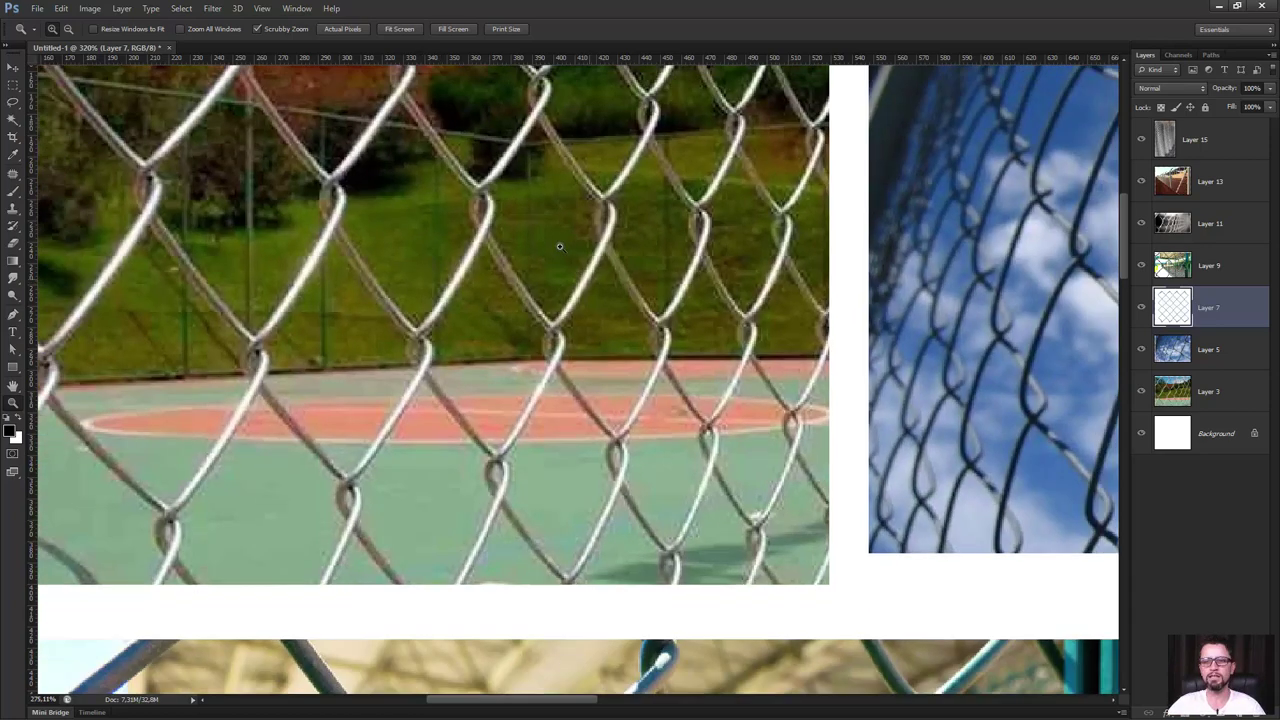
mouse_move(593, 292)
alt+mouse_down()
mouse_move(789, 198)
mouse_move(866, 303)
alt+mouse_up()
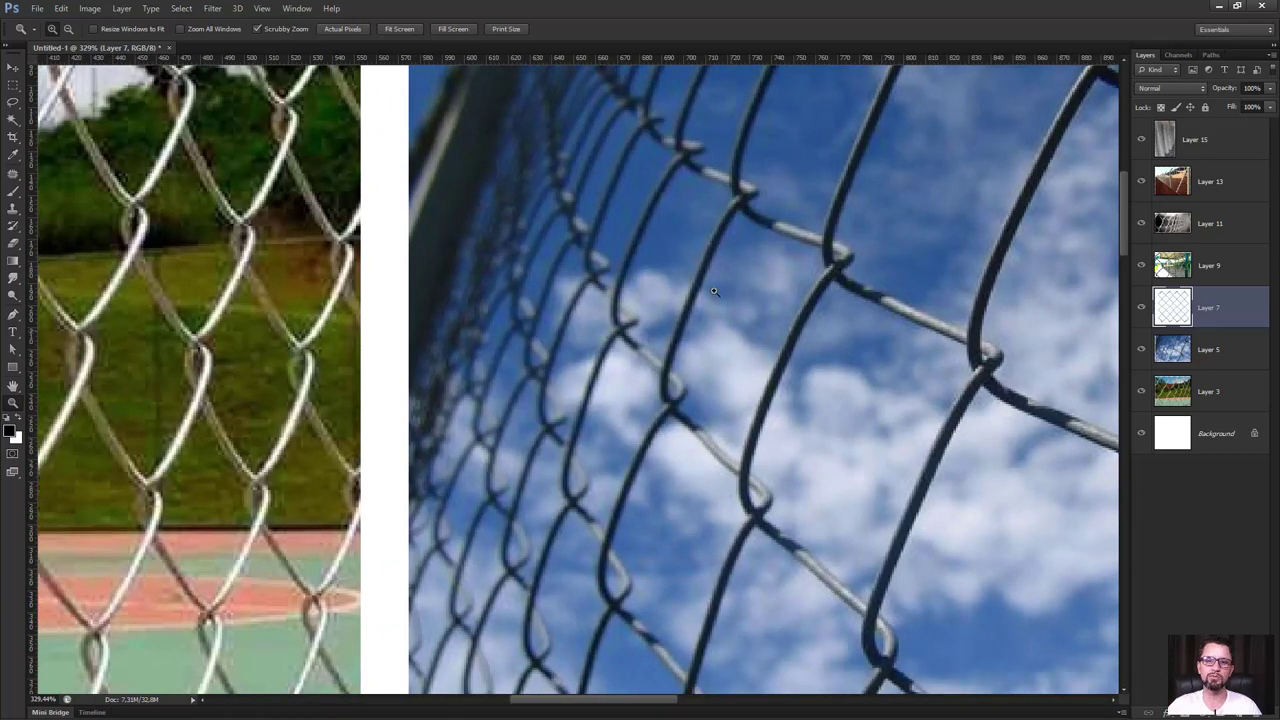
key(ctrl+0)
- Zoom in on the diamond-mesh drawing, then back out to the surrounding fence photos
alt+scroll(530, 600, up, 1)
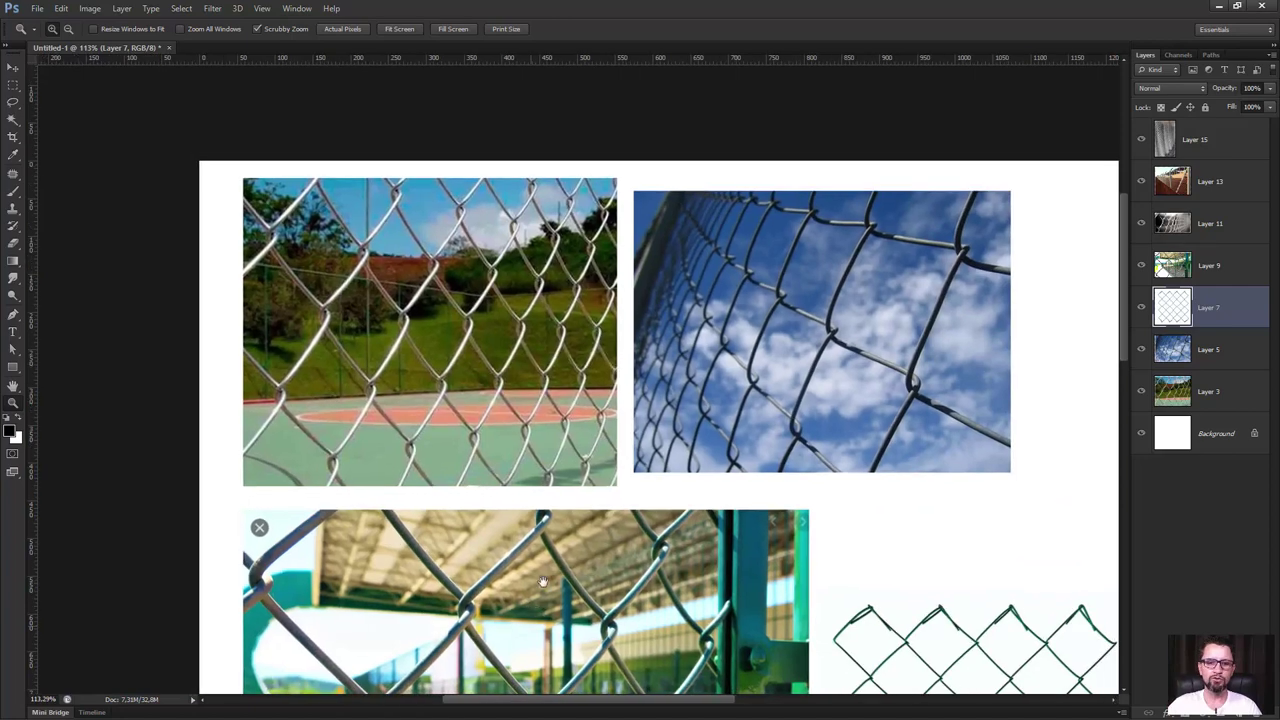
scroll(543, 581, down, 3)
alt+scroll(560, 500, up, 1)
alt+scroll(571, 468, up, 2)
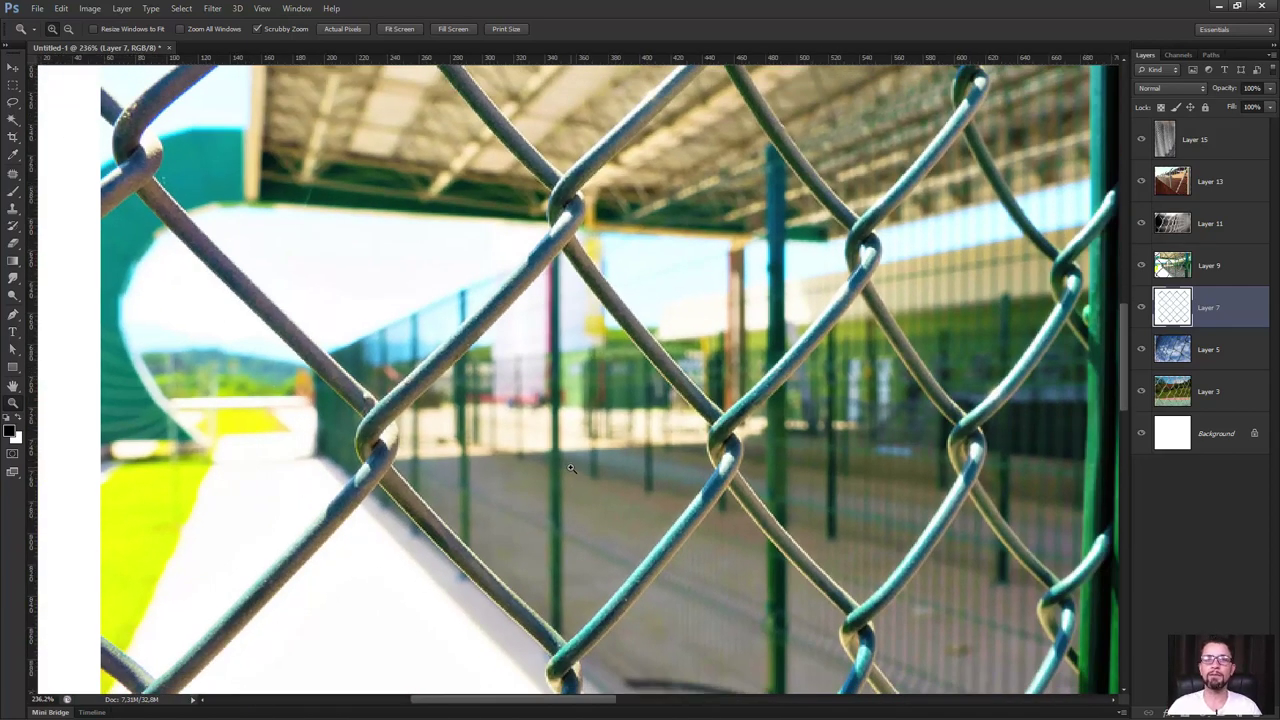
alt+scroll(590, 458, down, 5)
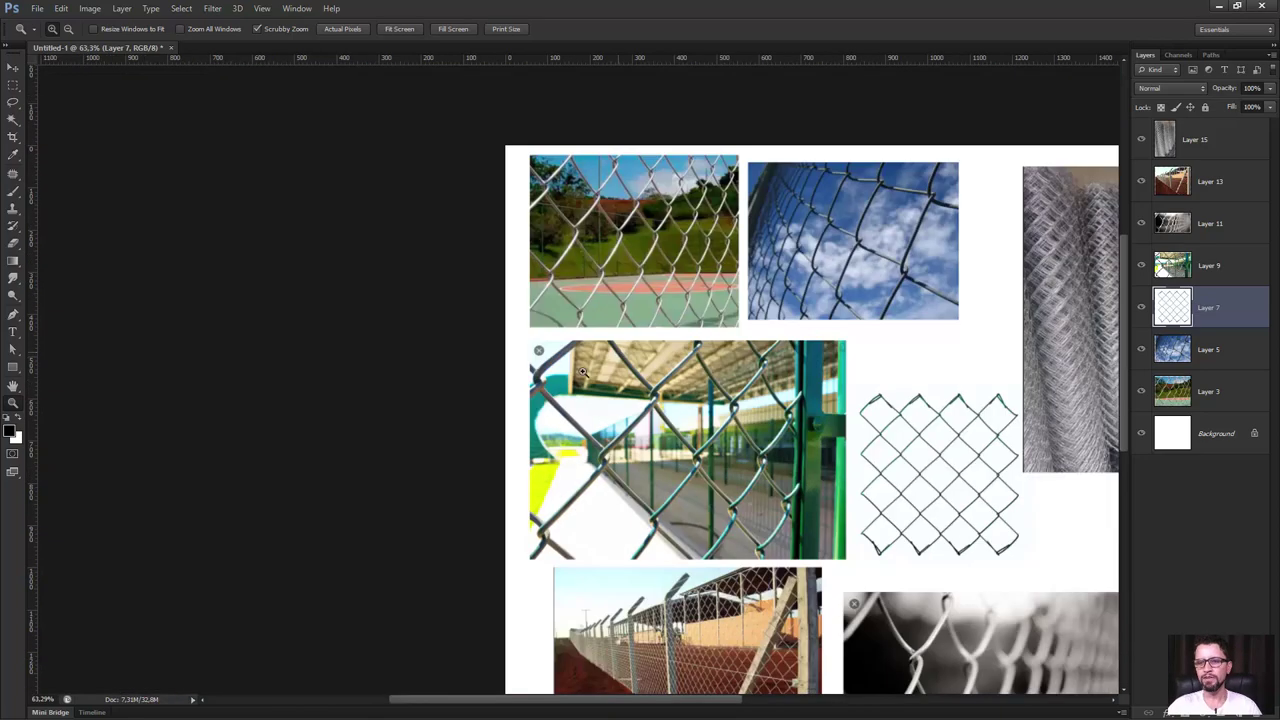
ctrl+scroll(600, 350, right, 3)
drag(608, 337, 697, 520)
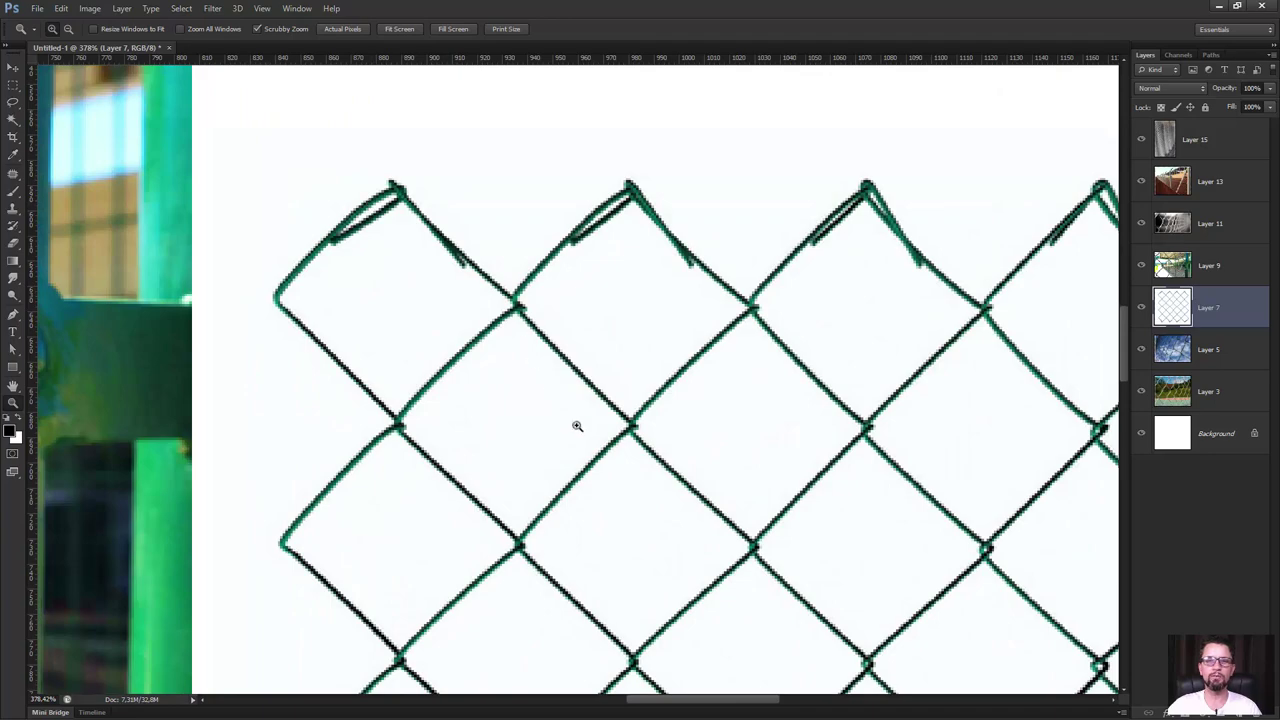
mouse_move(577, 426)
mouse_down()
mouse_move(551, 417)
mouse_move(522, 373)
mouse_up()
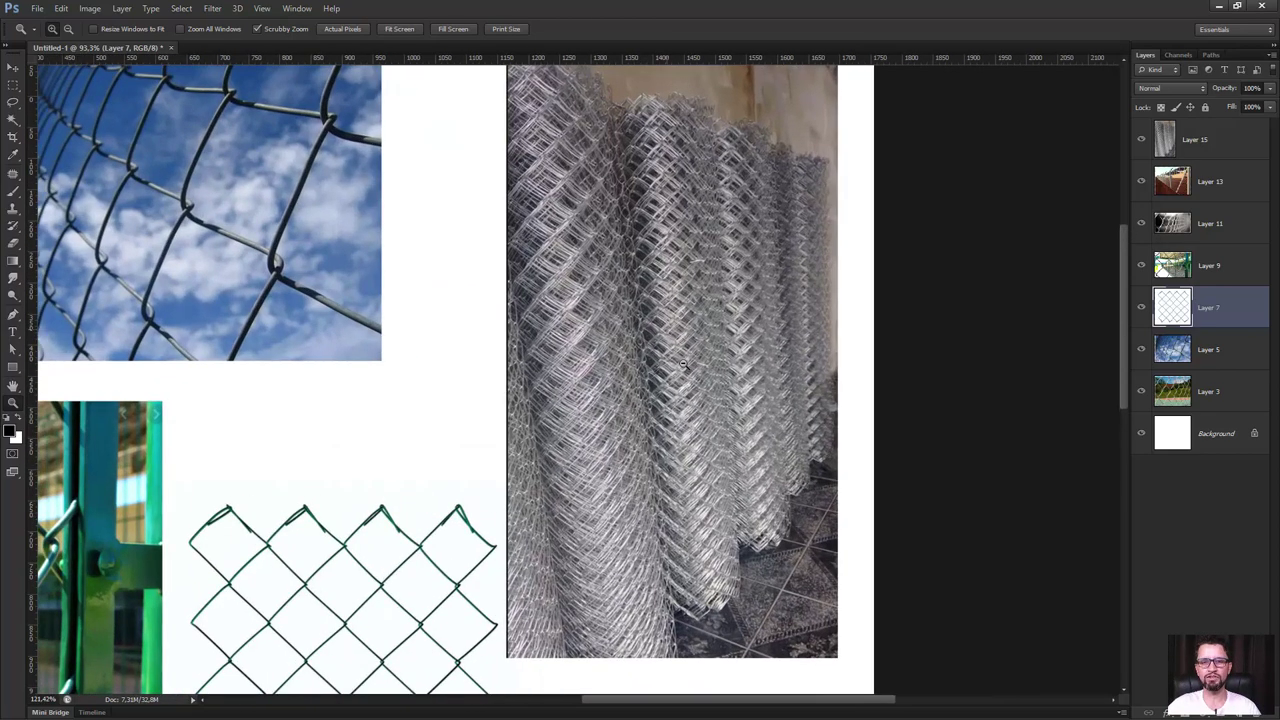
drag(683, 364, 662, 344)
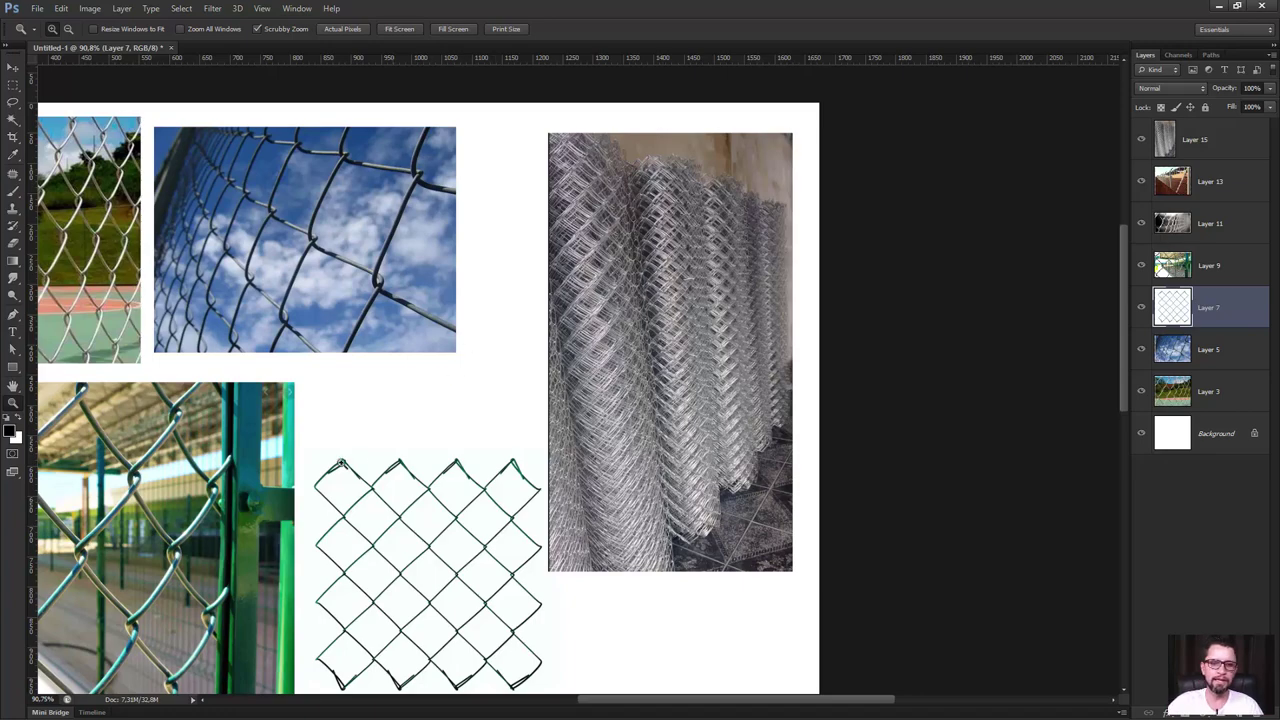
- Pan to the lower fence photos with rulers shown, then minimize Photoshop back to 3ds Max
drag(400, 403, 346, 437)
key(ctrl+r)
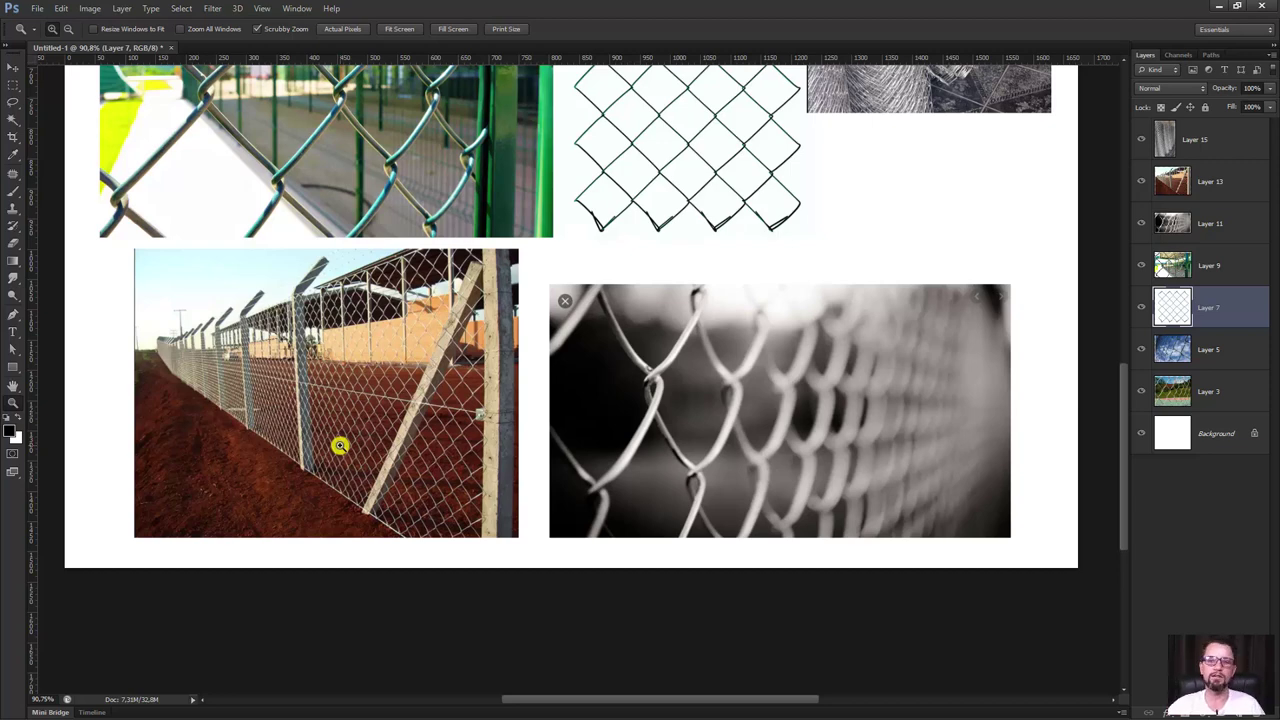
alt+scroll(511, 406, down, 2)
alt+scroll(526, 354, down, 3)
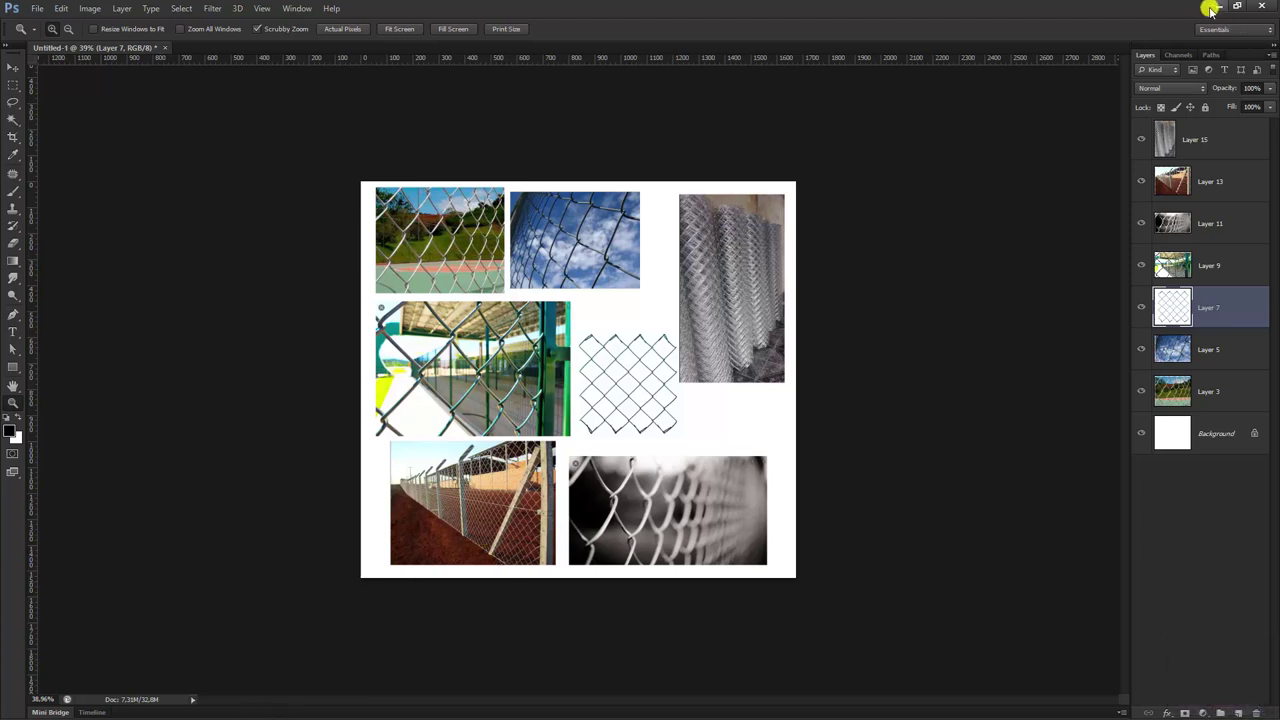
click(1218, 9)
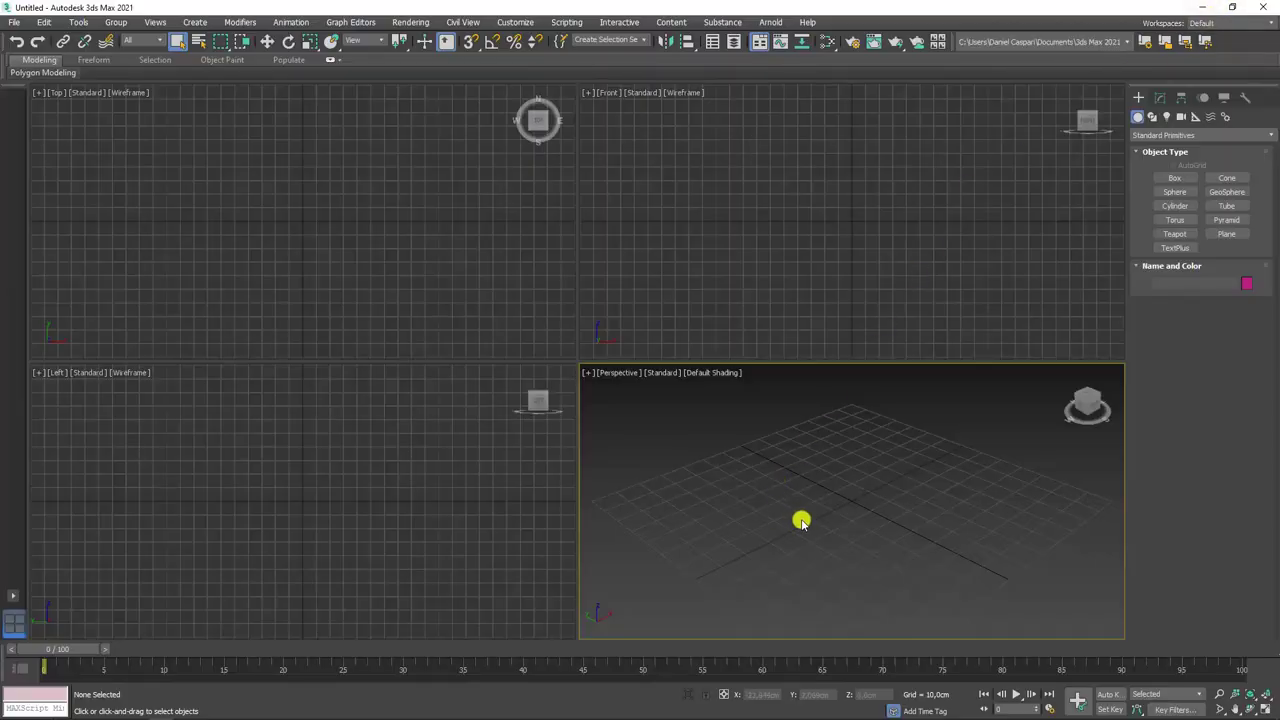
- Maximize the Perspective viewport and orbit it to look down on the empty grid
mouse_move(801, 521)
alt+middle_down()
mouse_move(777, 506)
mouse_move(810, 495)
alt+middle_up()
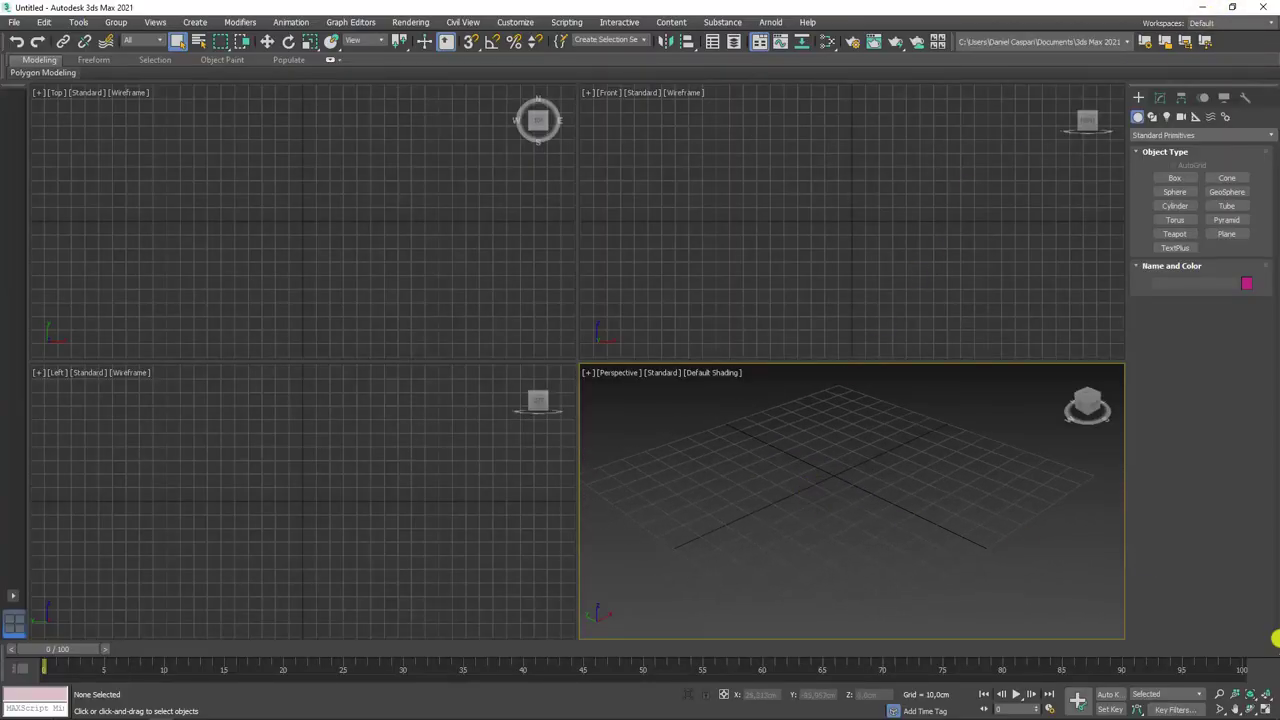
click(1263, 705)
mouse_move(974, 451)
middle_down()
mouse_move(934, 400)
mouse_move(904, 447)
mouse_move(856, 453)
middle_up()
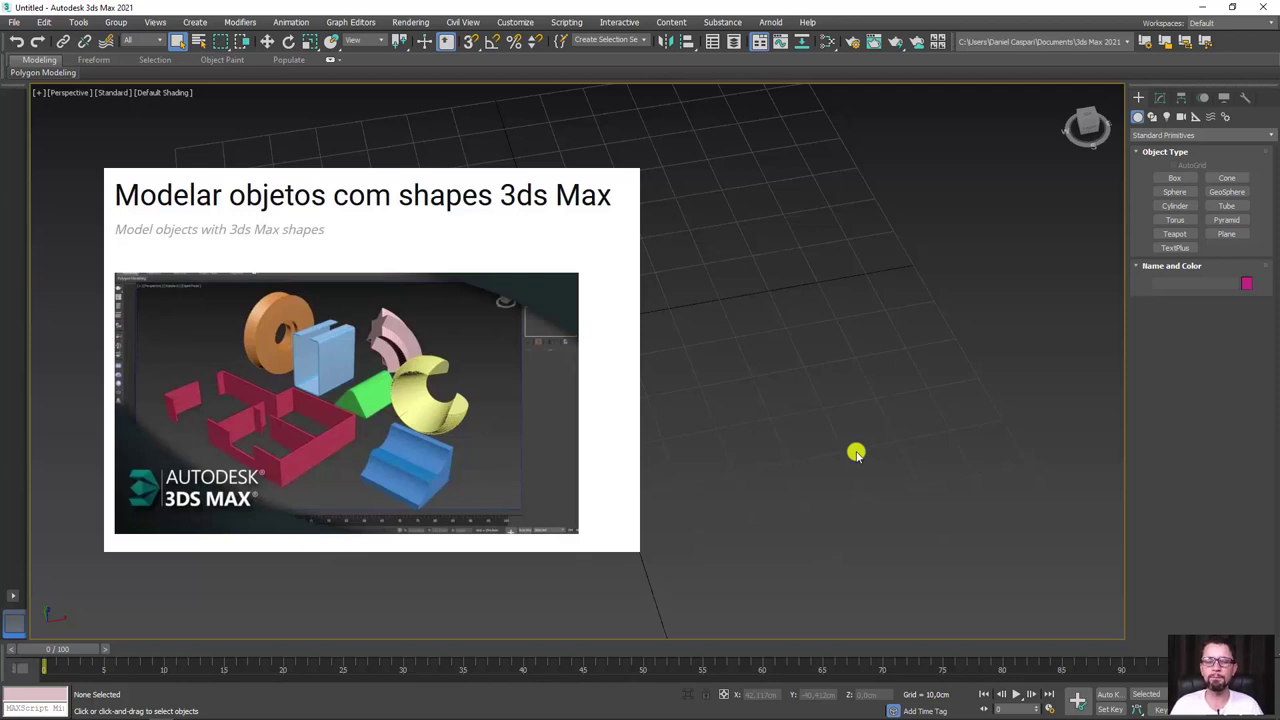
mouse_move(854, 451)
alt+middle_down()
mouse_move(683, 337)
mouse_move(736, 345)
alt+middle_up()
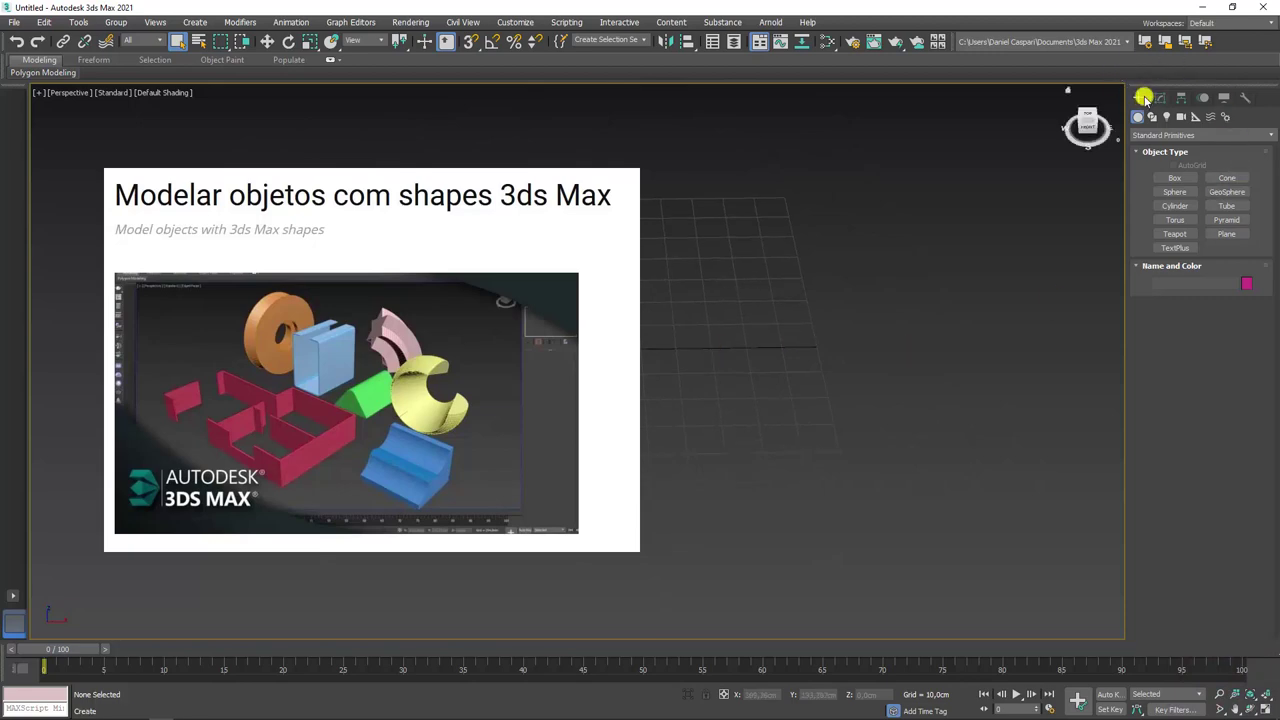
- Draw a square Rectangle spline from the grid origin
click(1151, 116)
click(1227, 189)
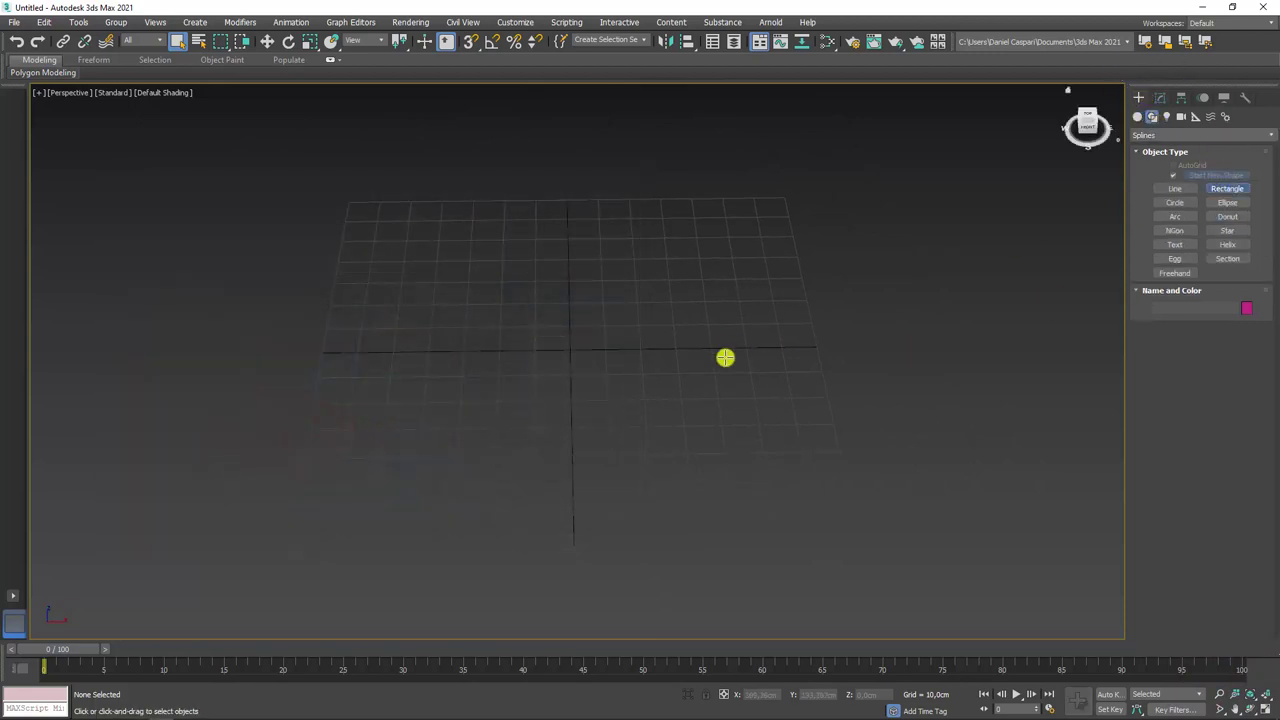
mouse_move(573, 350)
ctrl+mouse_down()
mouse_move(649, 397)
mouse_move(751, 509)
ctrl+mouse_up()
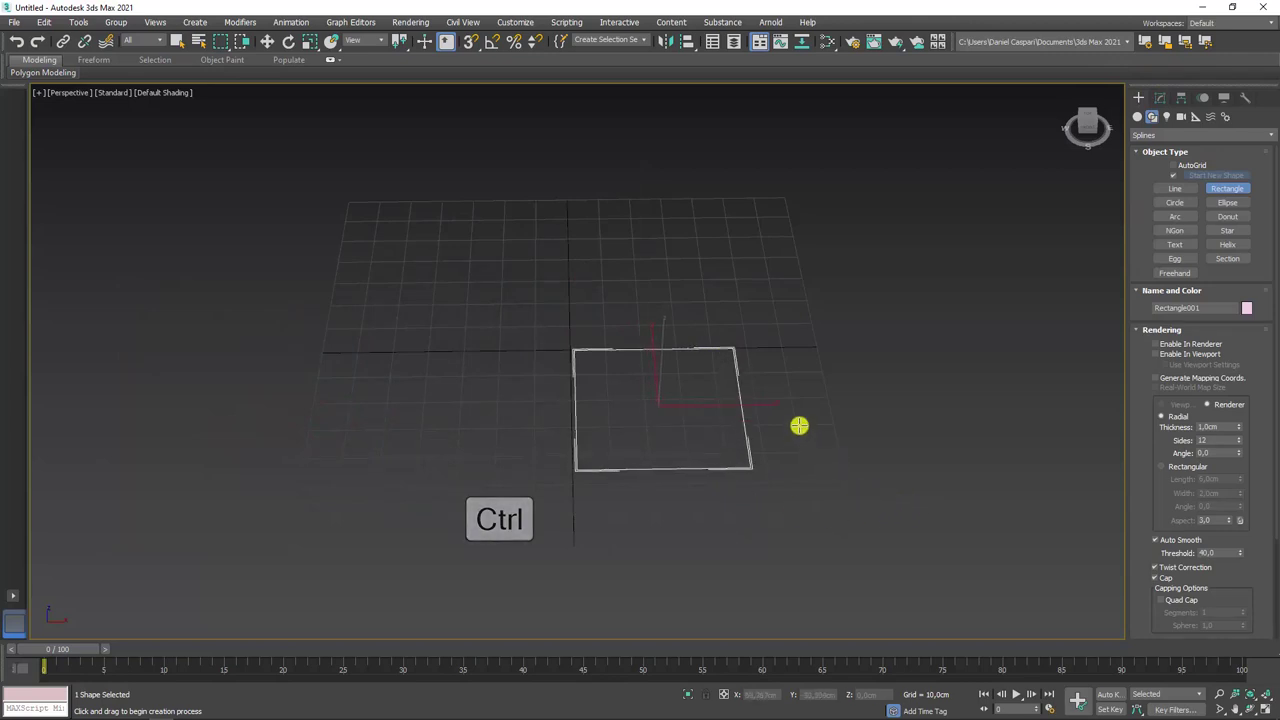
middle_drag(800, 426, 737, 371)
- Rotate the square 45° around Z into a diamond and convert it to an Editable Spline
key(w)
key(e)
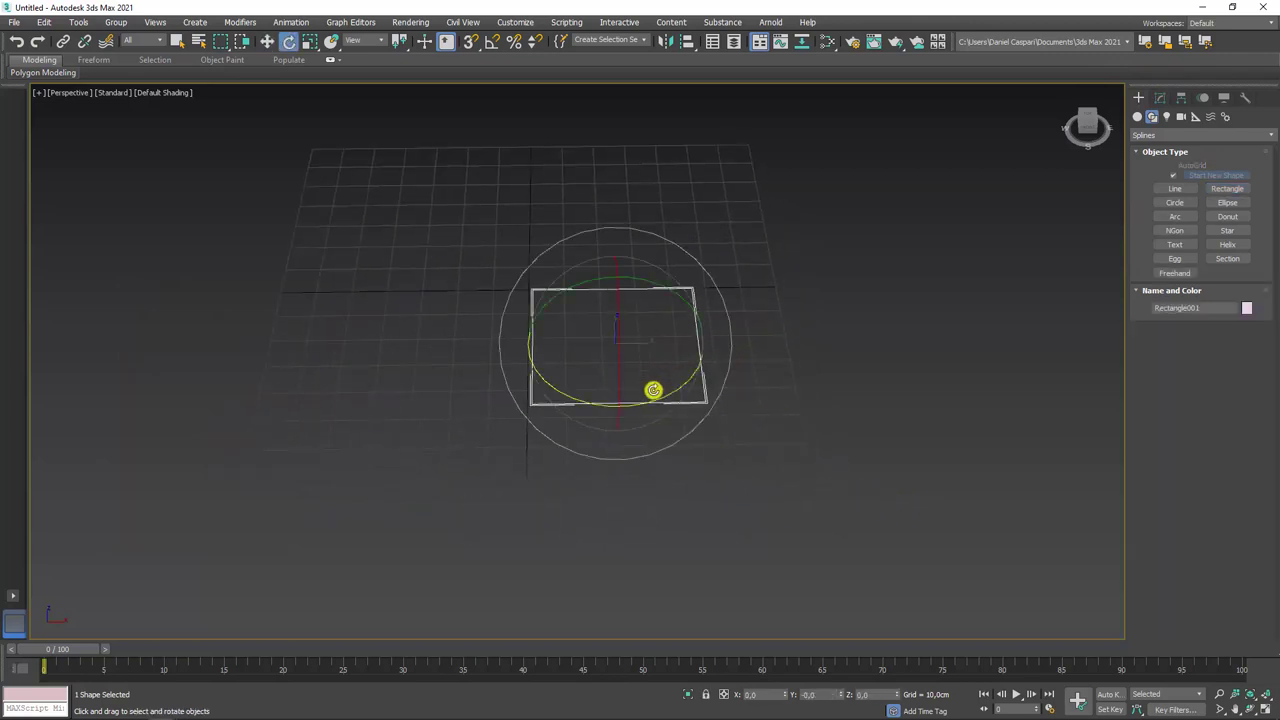
drag(650, 398, 711, 389)
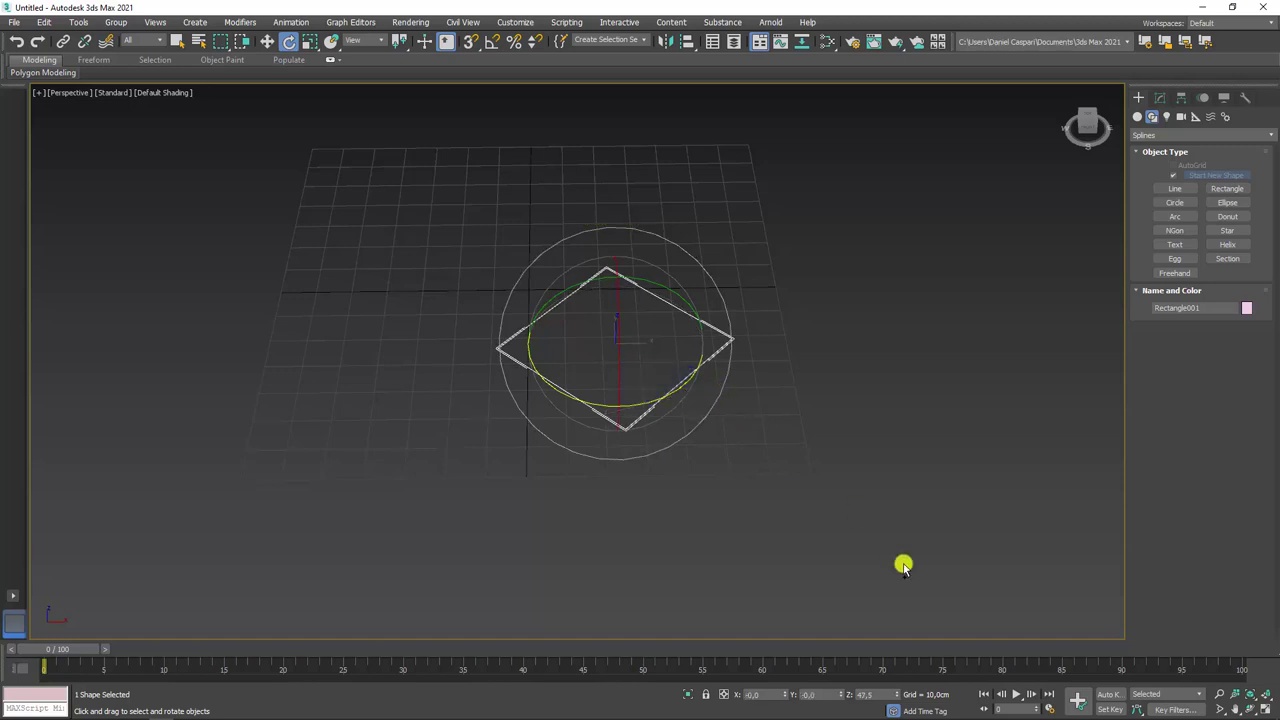
key(ctrl+z)
click(866, 694)
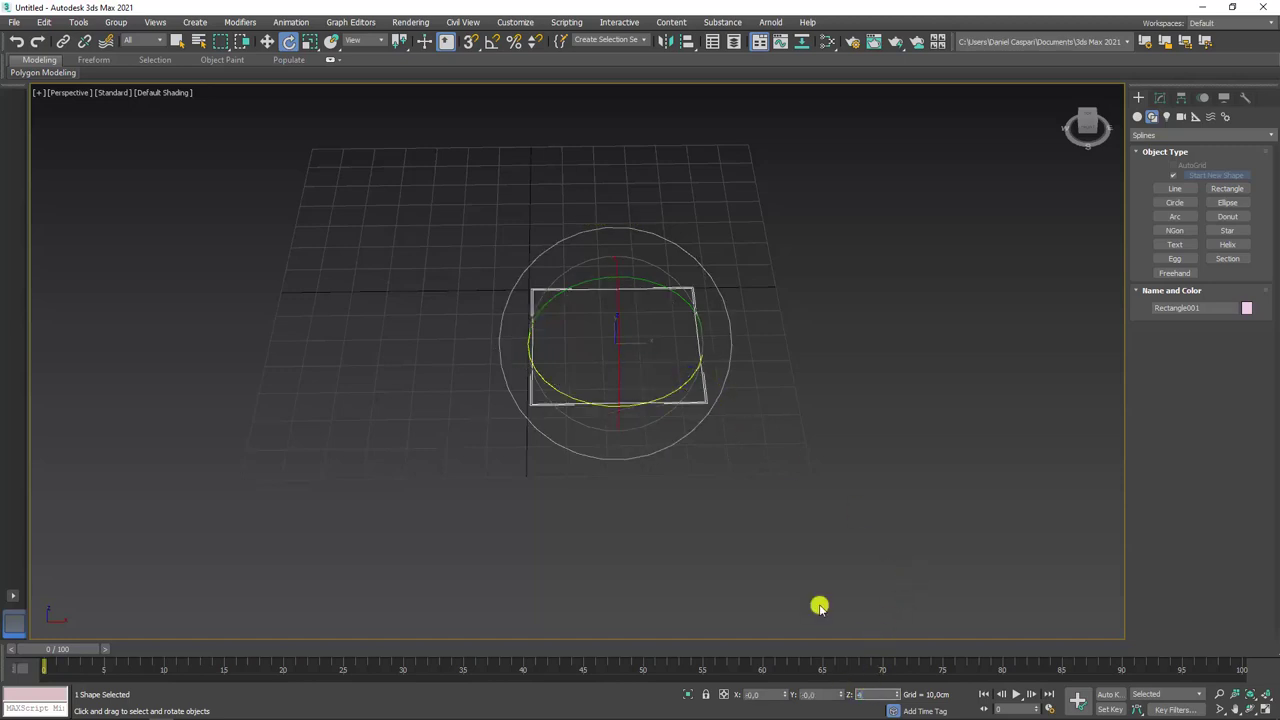
text(5)
key(Return)
right_click(619, 308)
mouse_move(660, 453)
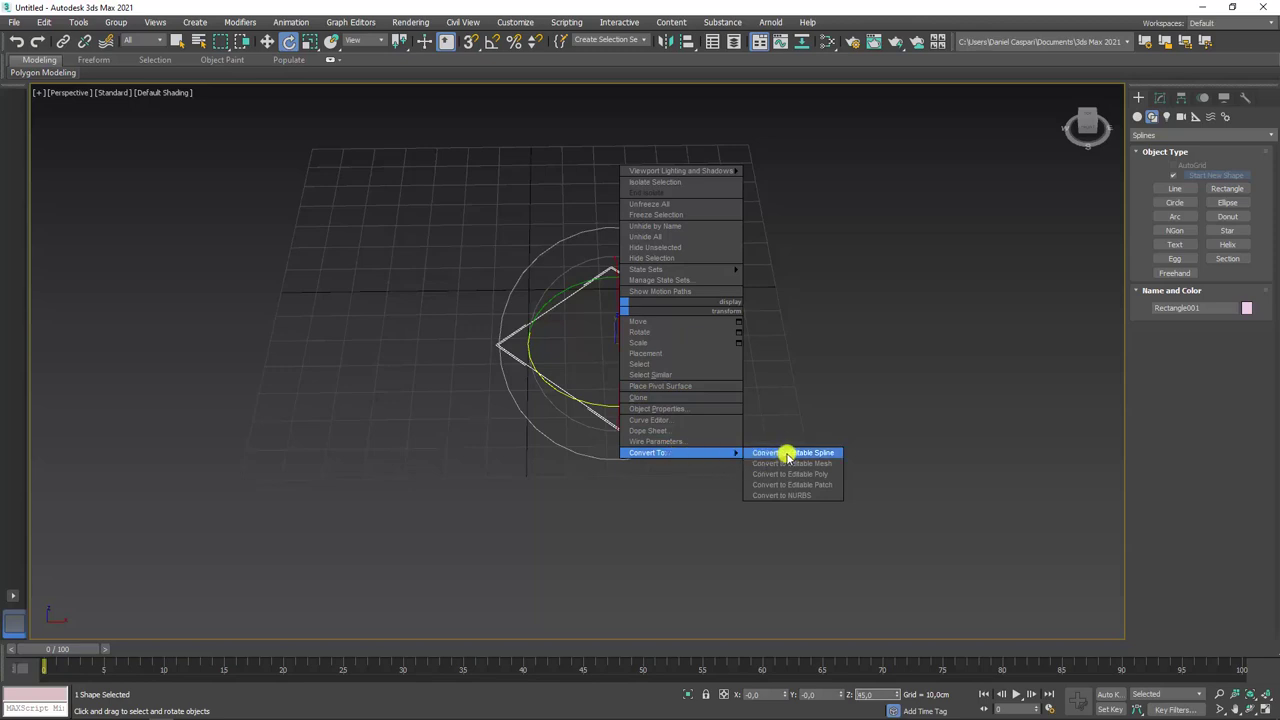
click(788, 452)
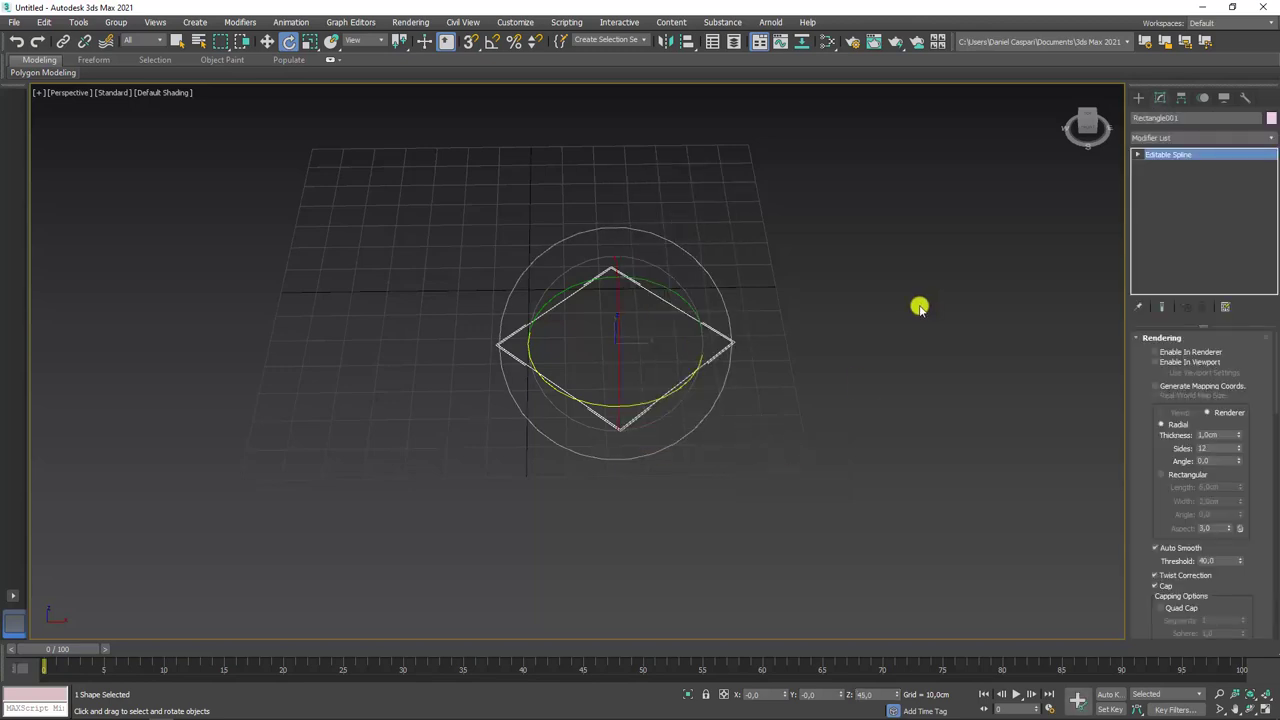
- Delete the diamond's two right-hand segments, leaving a V-shaped spline
click(1139, 156)
click(1166, 177)
drag(913, 163, 692, 502)
key(Delete)
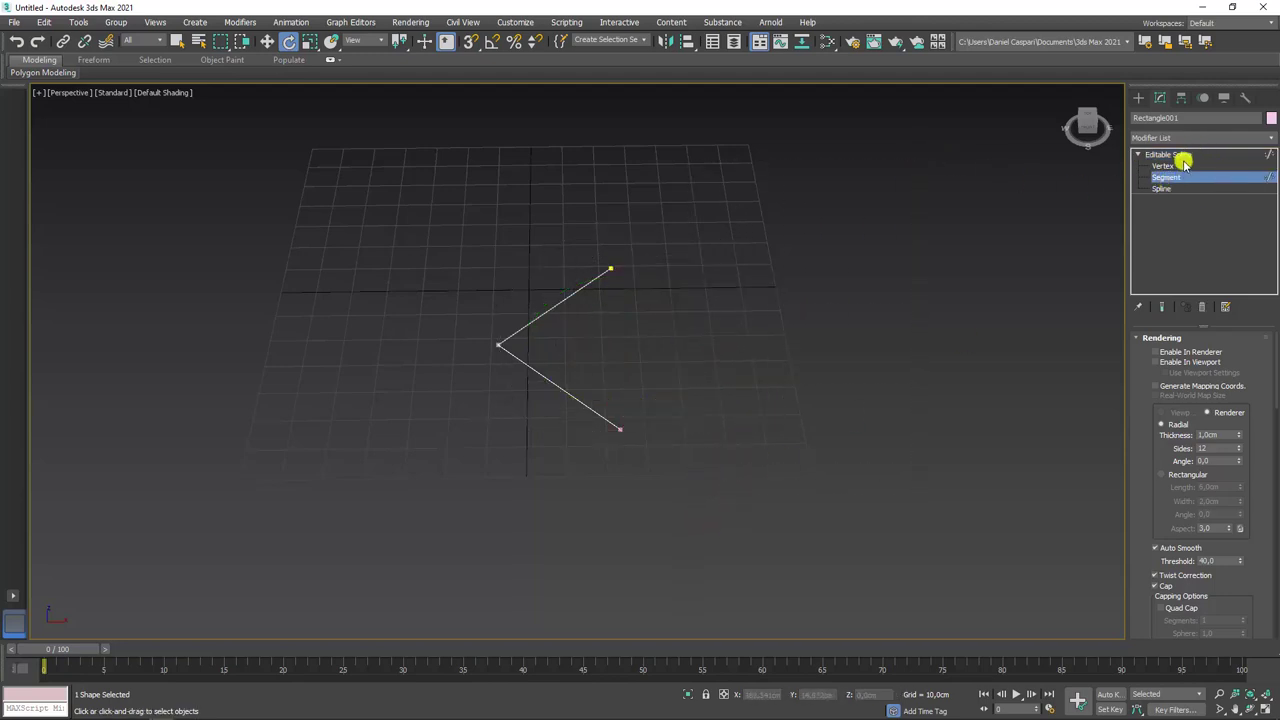
click(1182, 158)
- Clone the V spline with vertex snapping so the copy's end meets the original's endpoint
mouse_move(554, 320)
alt+middle_down()
mouse_move(694, 389)
mouse_move(638, 357)
alt+middle_up()
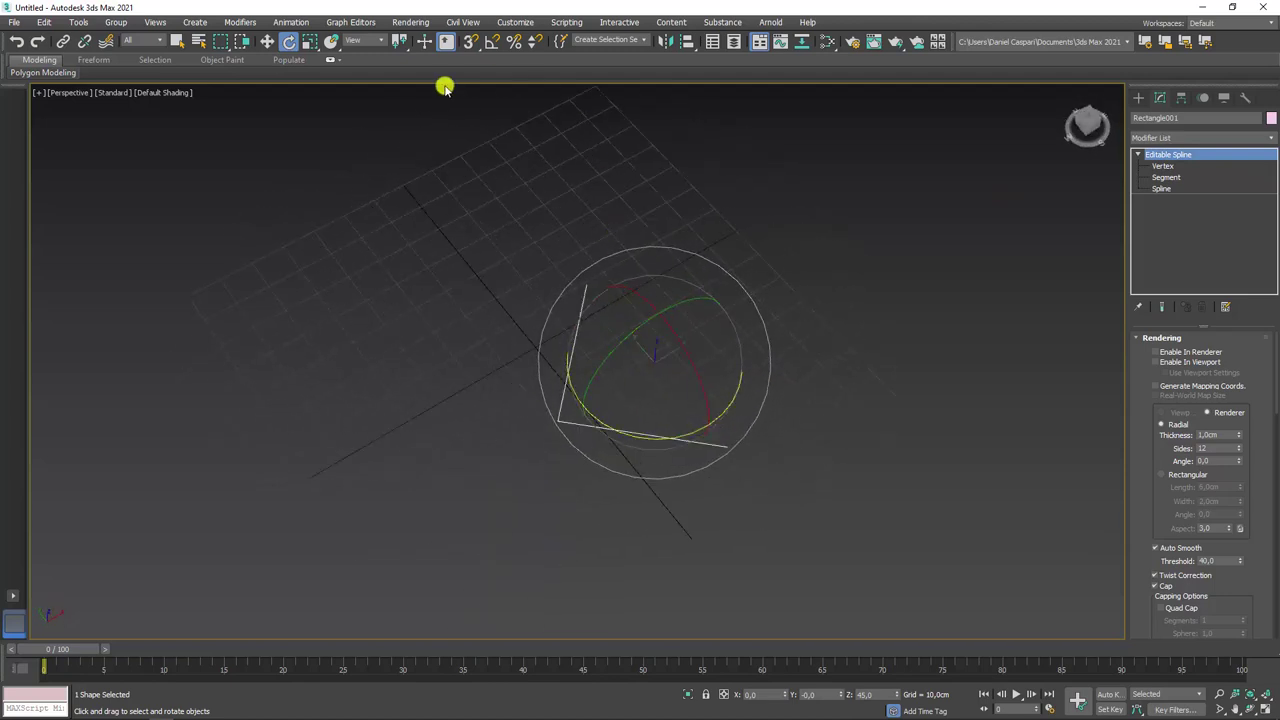
click(266, 41)
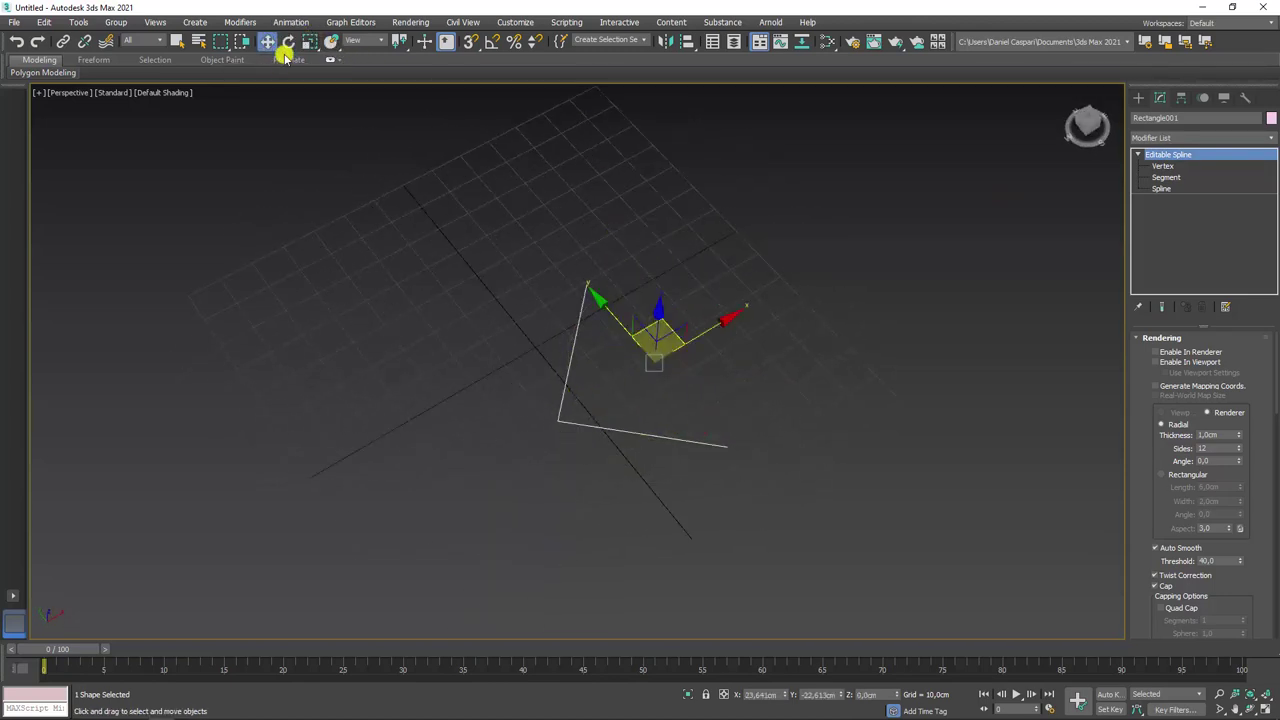
click(470, 41)
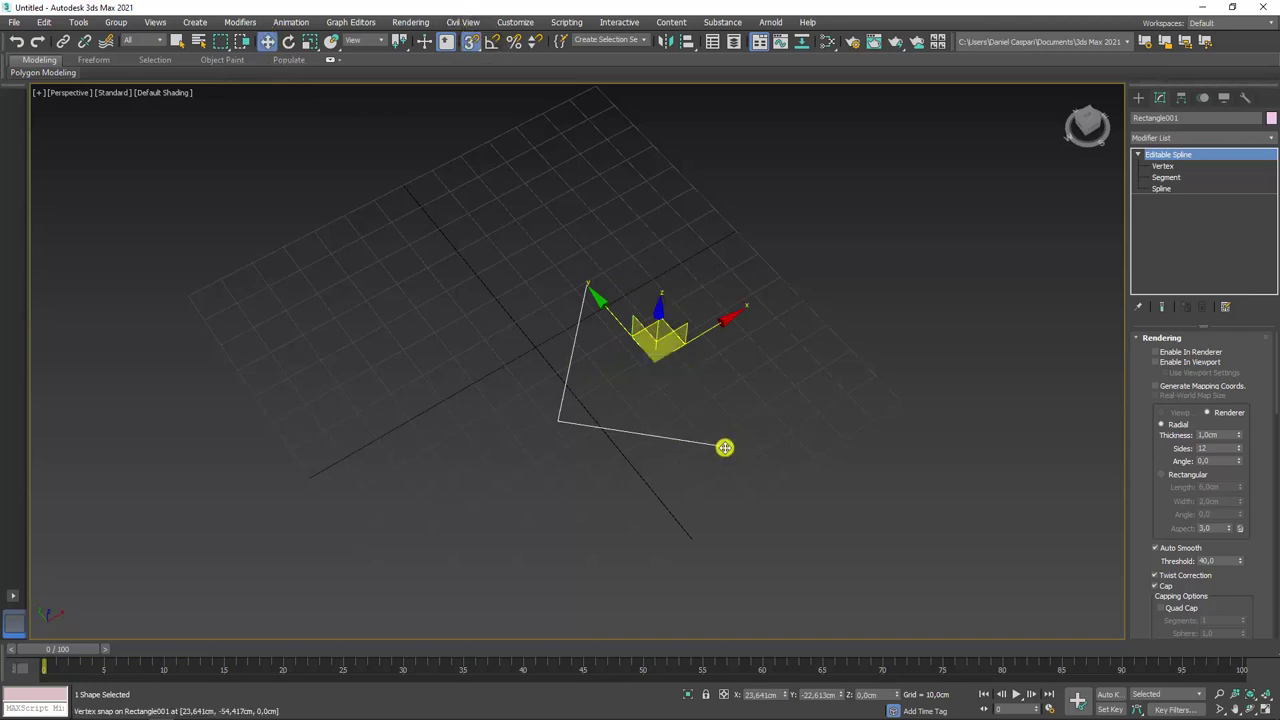
shift+drag(724, 447, 647, 185)
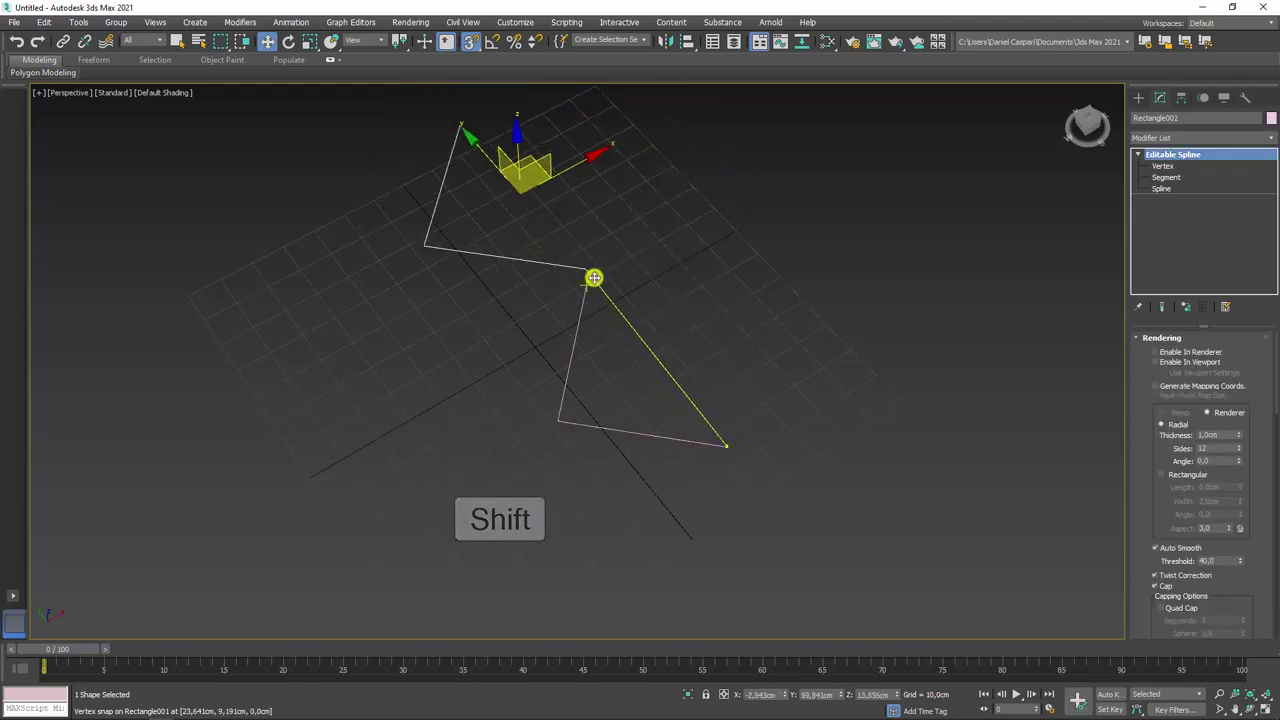
shift+drag(647, 185, 586, 280)
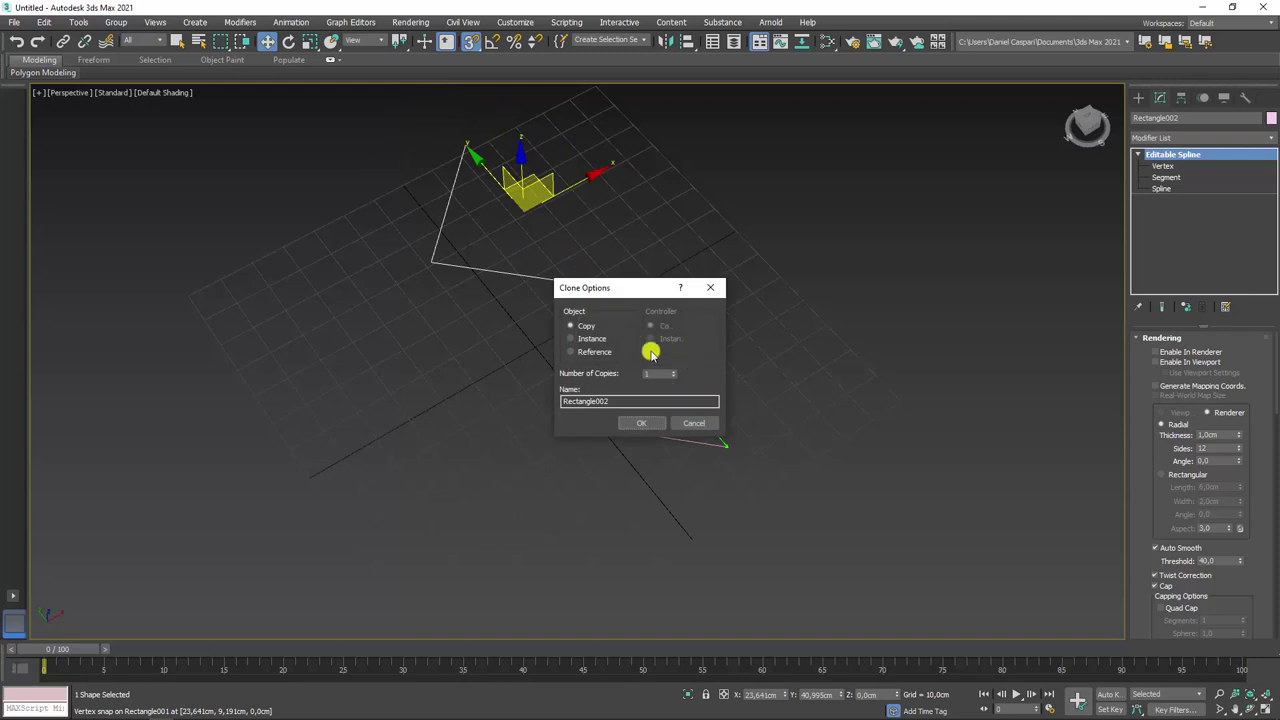
click(641, 422)
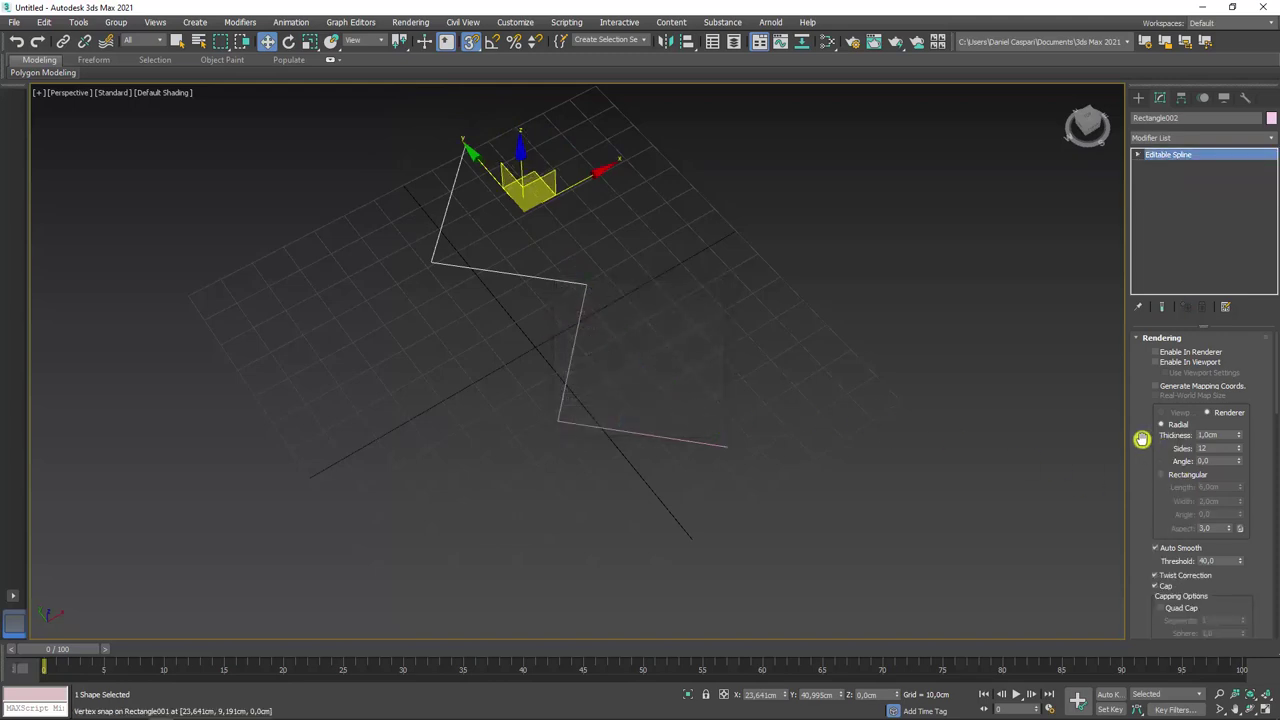
mouse_move(1154, 434)
mouse_down()
mouse_move(1139, 313)
mouse_move(1140, 531)
mouse_move(1131, 447)
mouse_move(745, 445)
mouse_up()
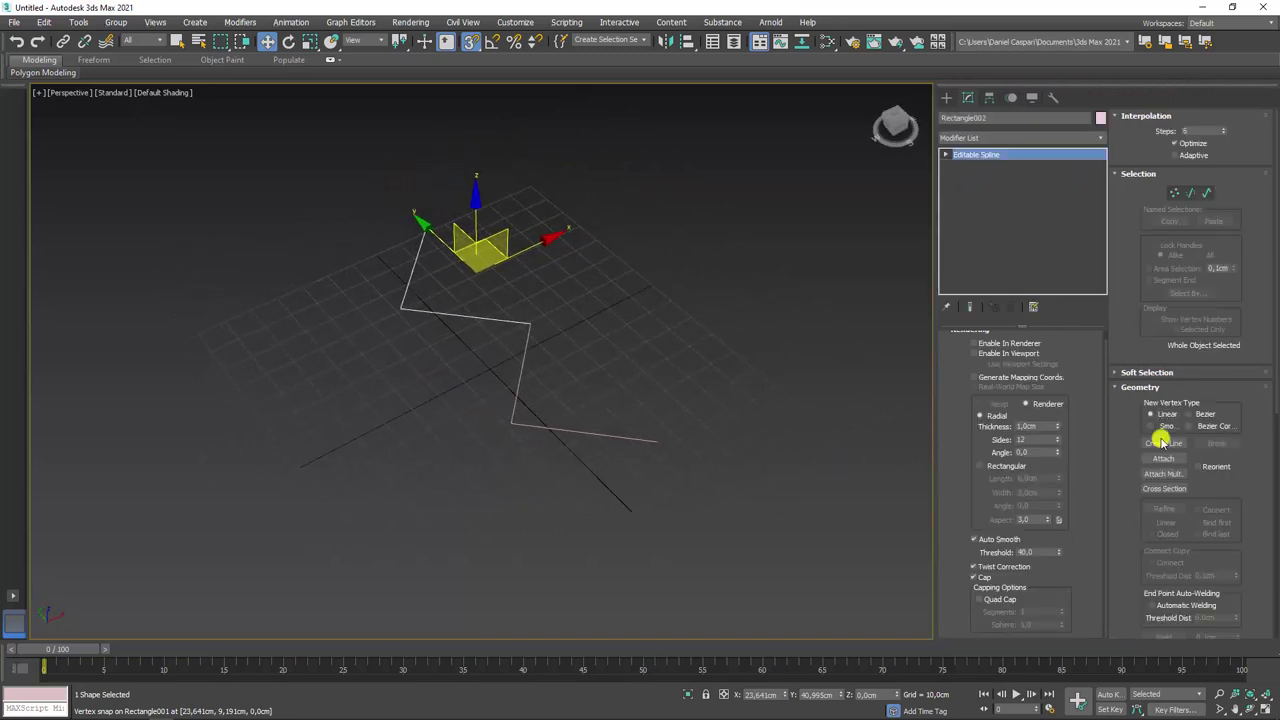
click(1165, 458)
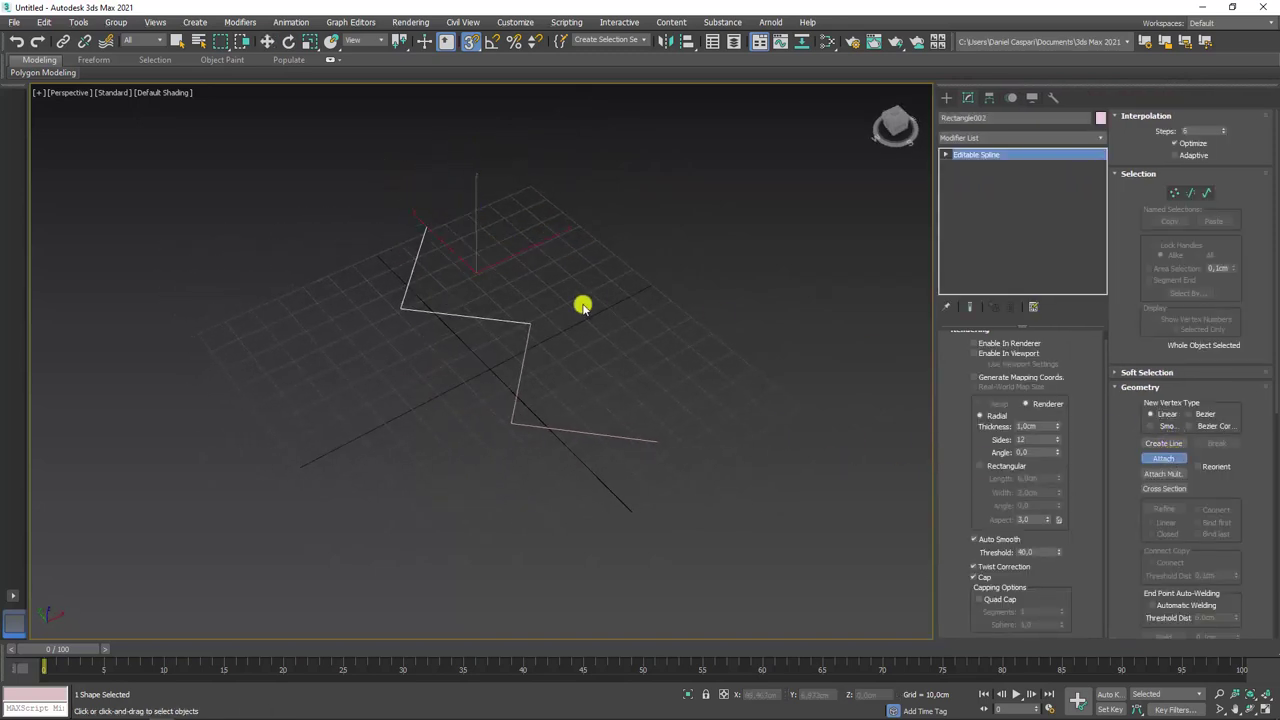
- Attach the copied zigzag and weld the two overlapping corner vertices into one
click(523, 346)
click(1172, 191)
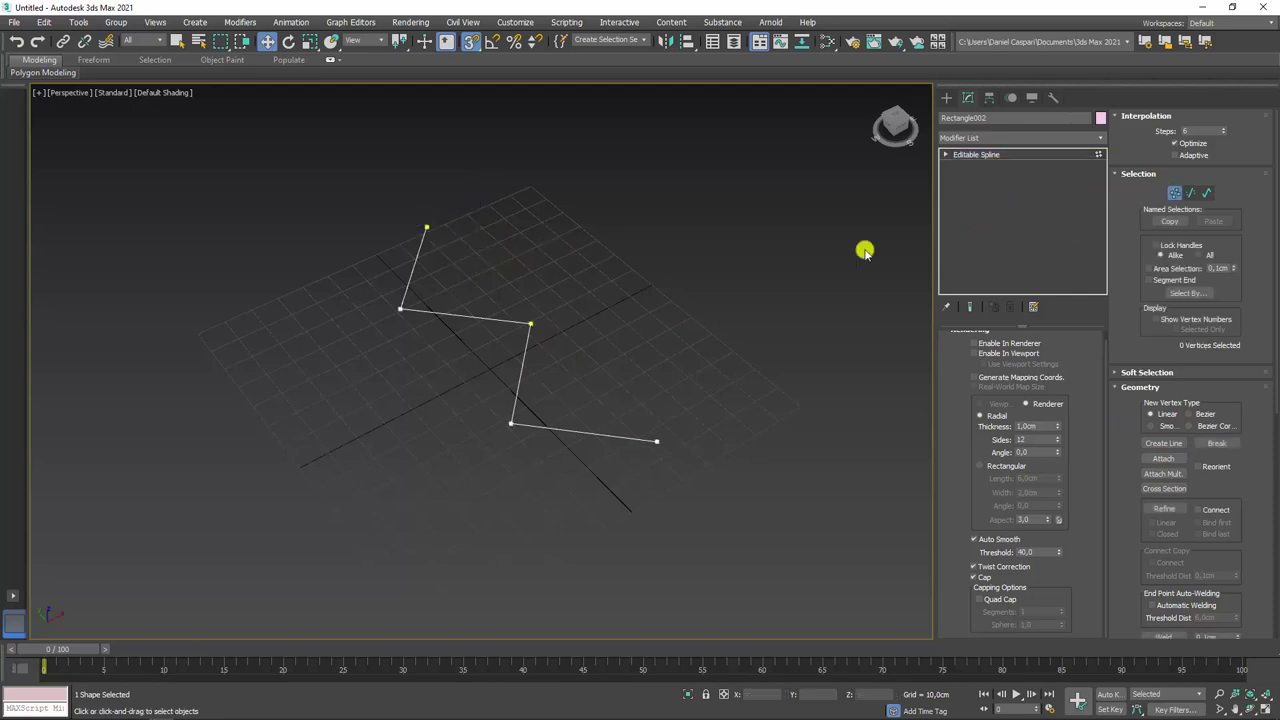
scroll(537, 306, up, 4)
drag(495, 322, 521, 386)
key(s)
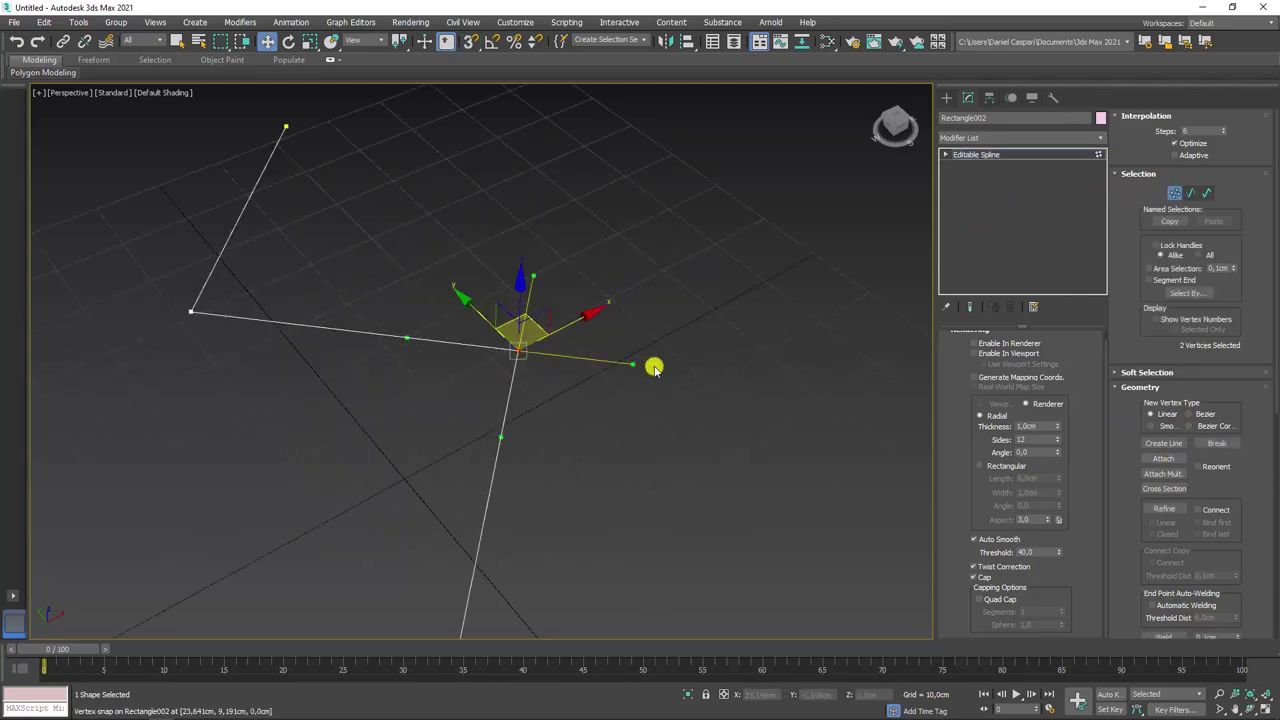
drag(1130, 483, 1149, 203)
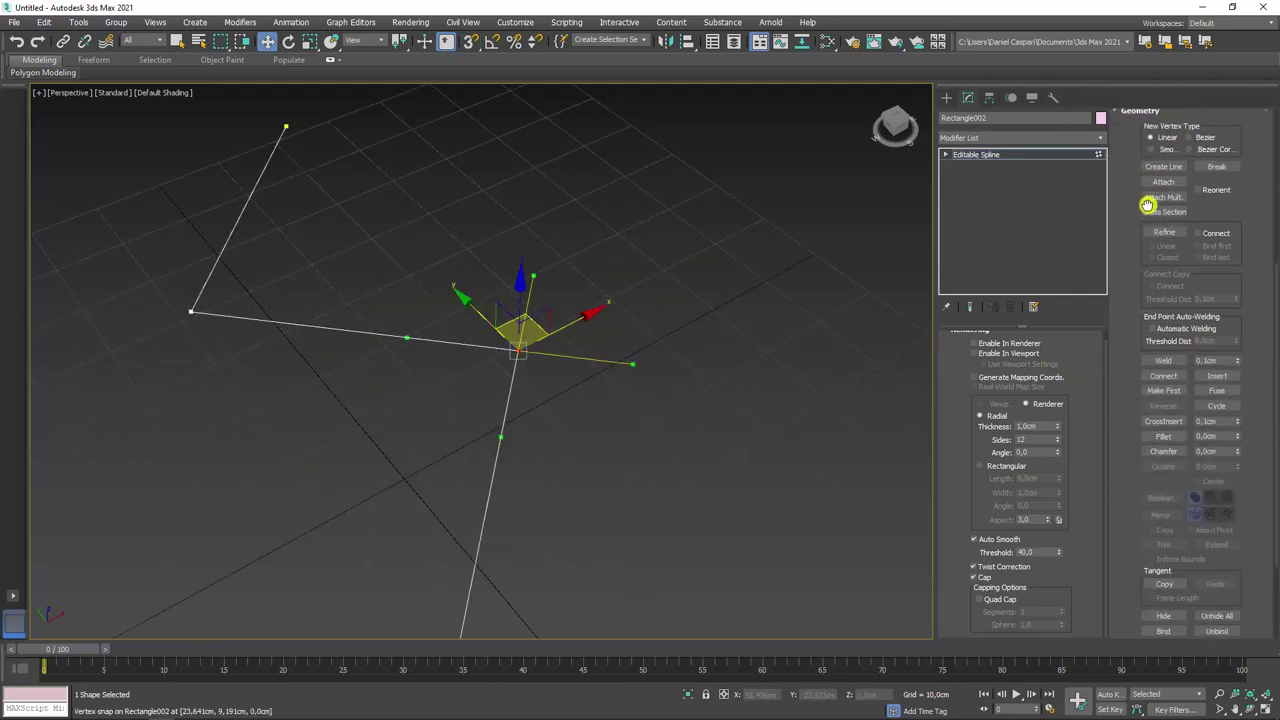
click(1164, 361)
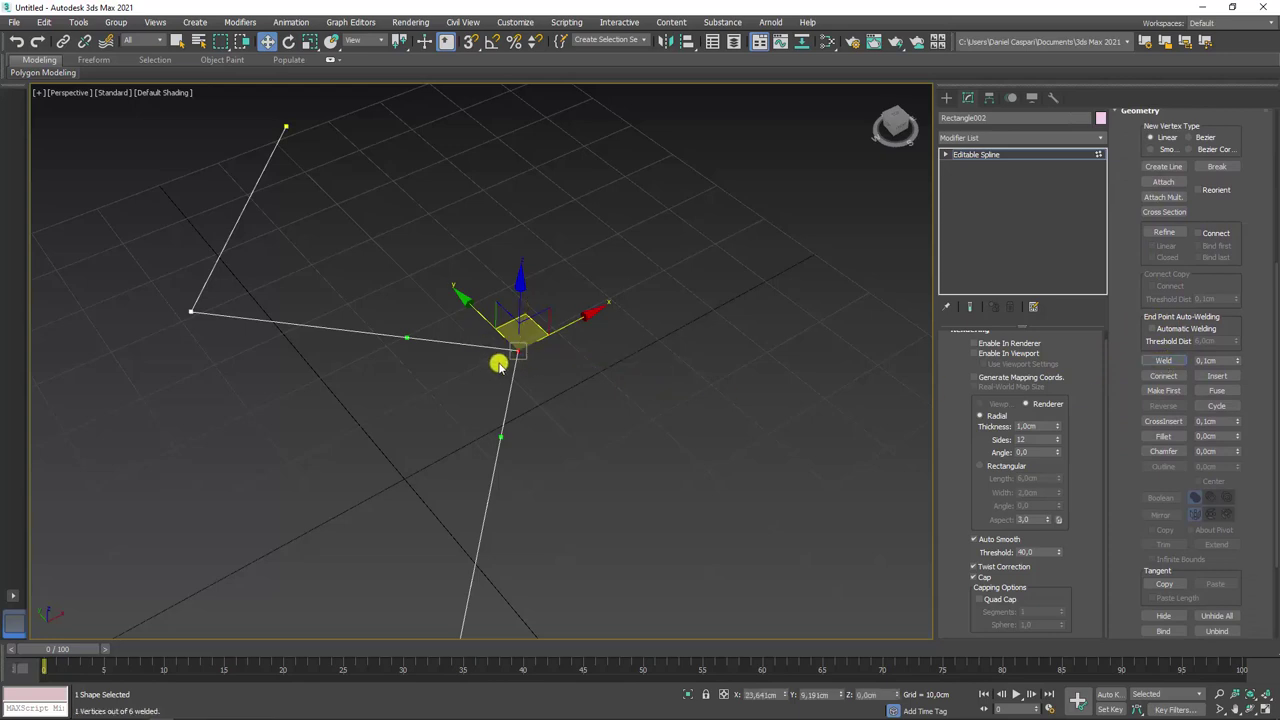
- Check the wire detail in the Photoshop fence photo, then select the zigzag's corner vertices
mouse_move(626, 395)
alt+middle_down()
mouse_move(697, 389)
mouse_move(737, 408)
mouse_move(680, 410)
alt+middle_up()
scroll(711, 395, down, 3)
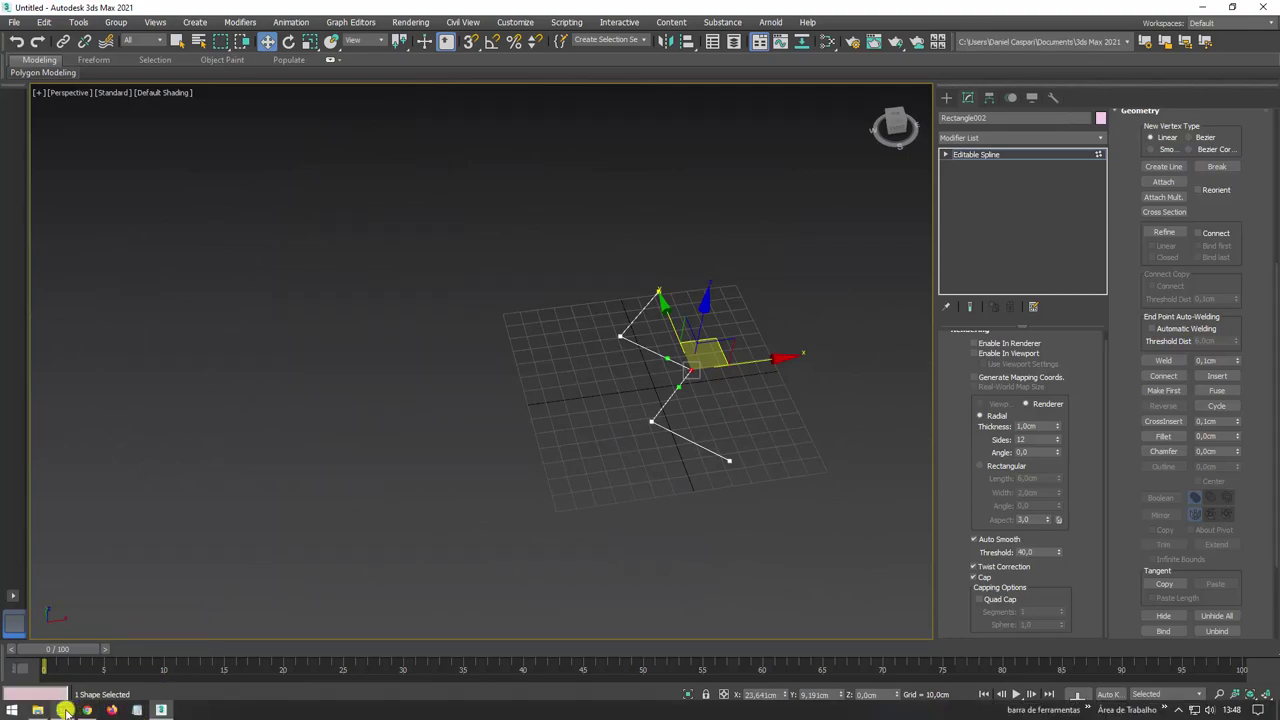
click(72, 708)
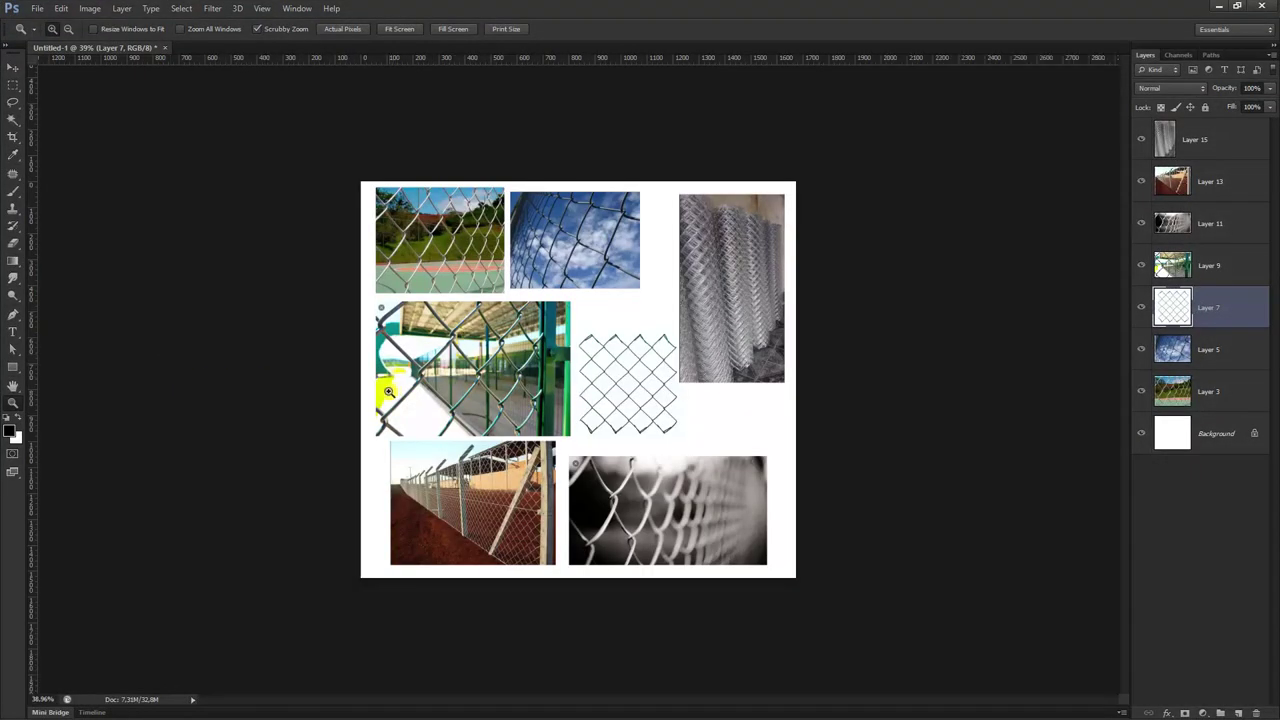
drag(389, 391, 669, 494)
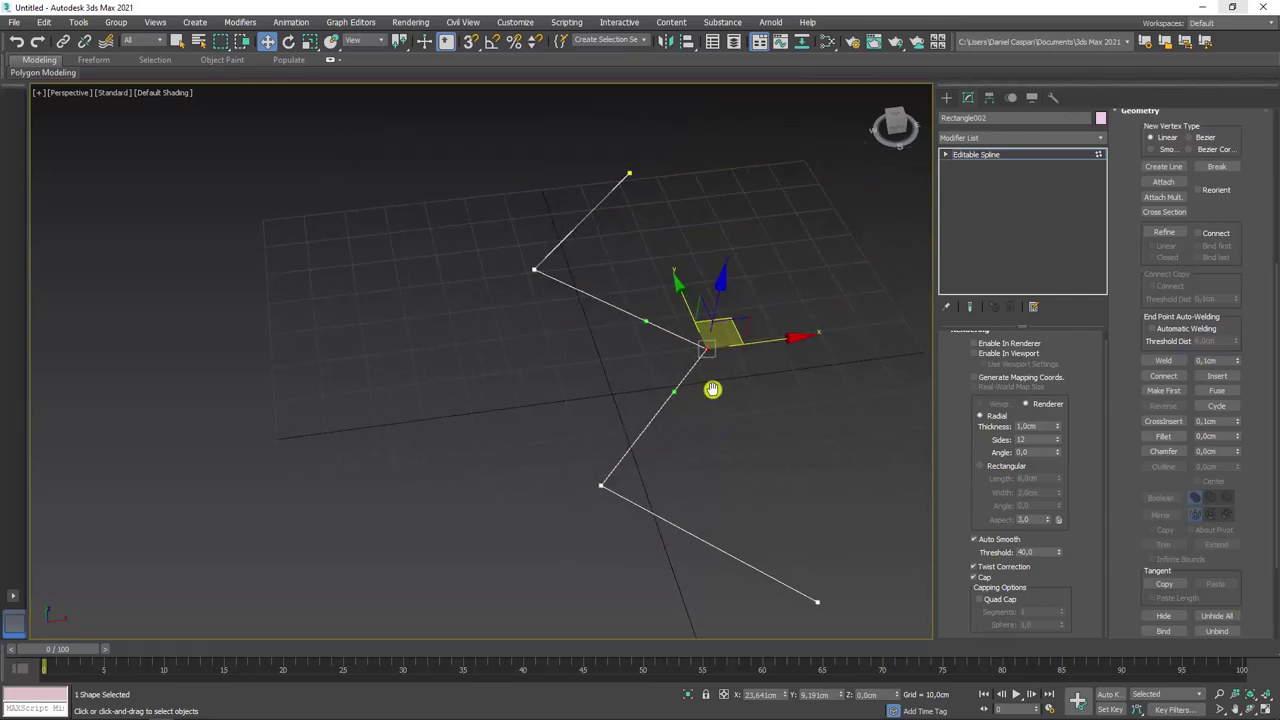
drag(511, 325, 726, 517)
mouse_move(726, 517)
alt+middle_down()
mouse_move(677, 500)
mouse_move(751, 494)
mouse_move(744, 462)
alt+middle_up()
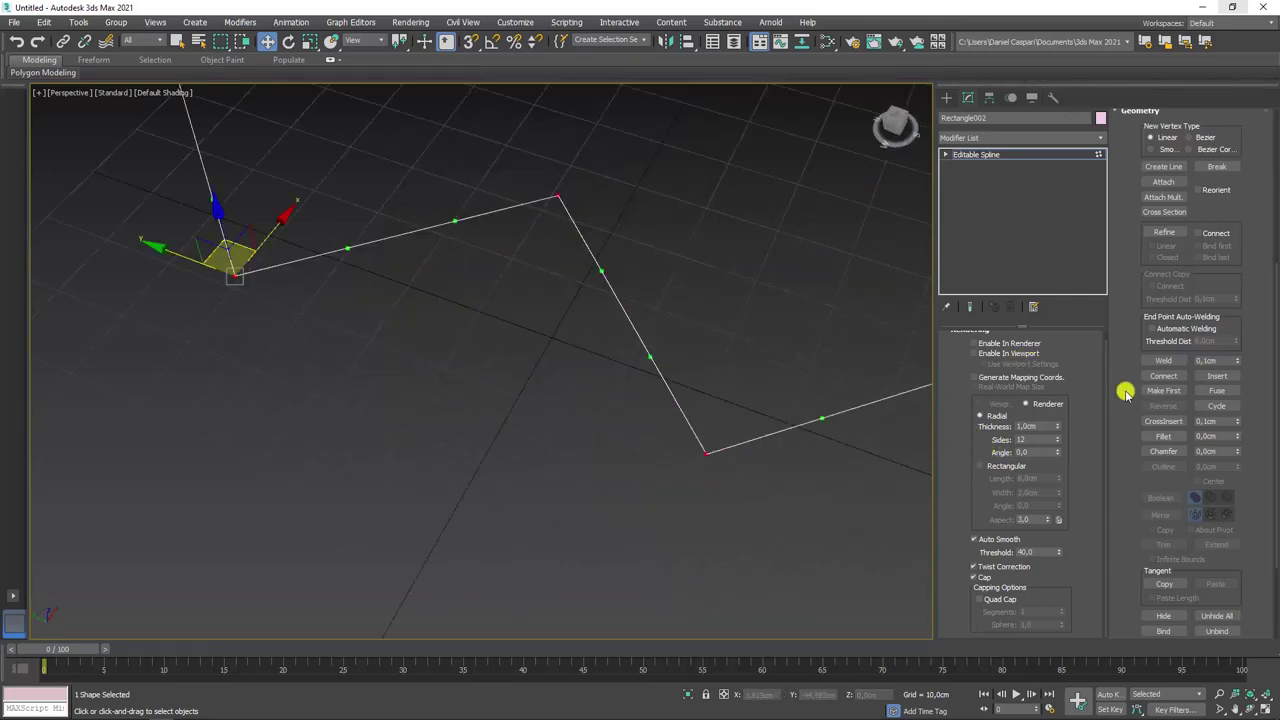
- Chamfer every zigzag corner into two points about 1.8cm apart
click(1165, 450)
scroll(706, 452, up, 2)
scroll(690, 458, up, 2)
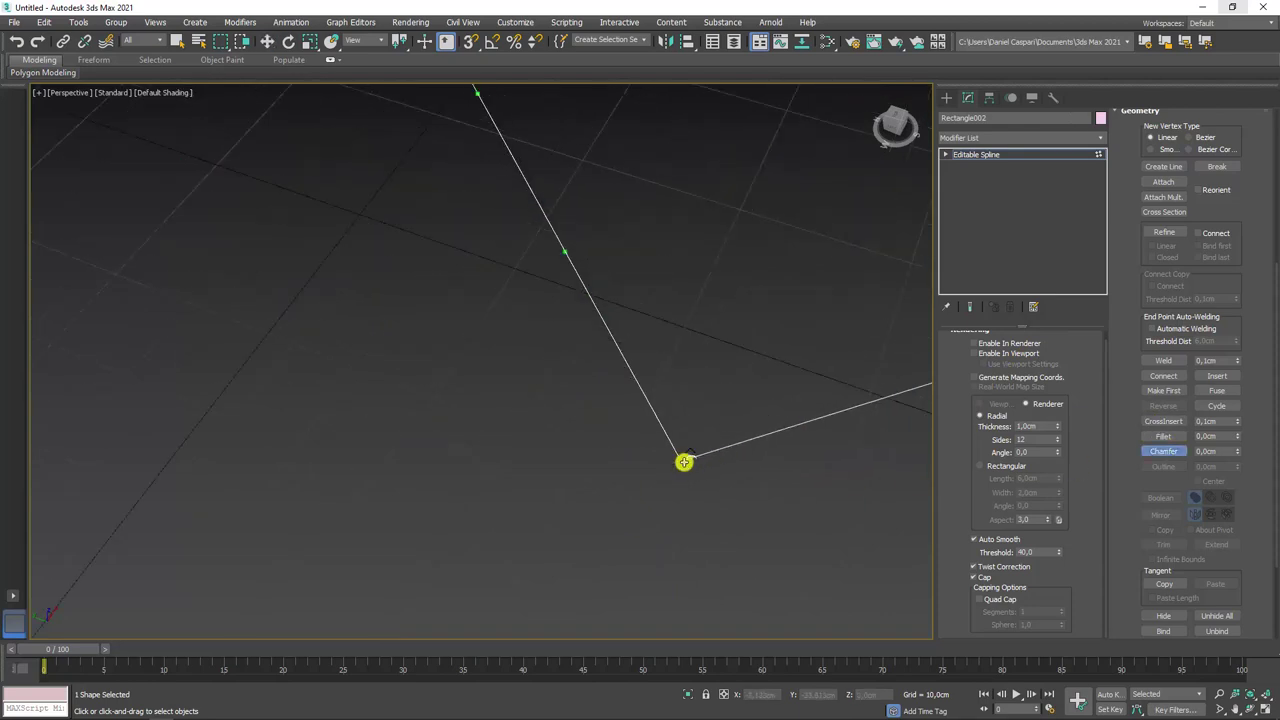
drag(687, 458, 706, 430)
right_click(703, 437)
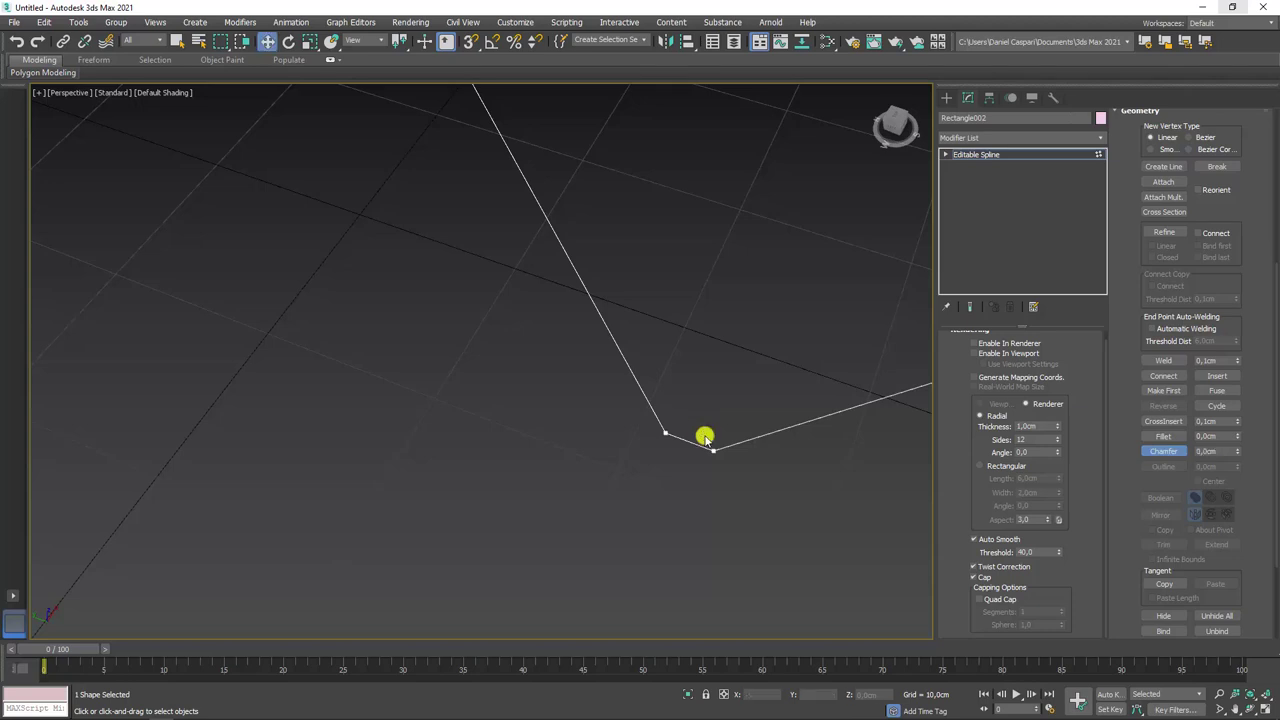
scroll(708, 434, down, 4)
- Select a small chamfer segment and rotate it to bend the wire
click(945, 154)
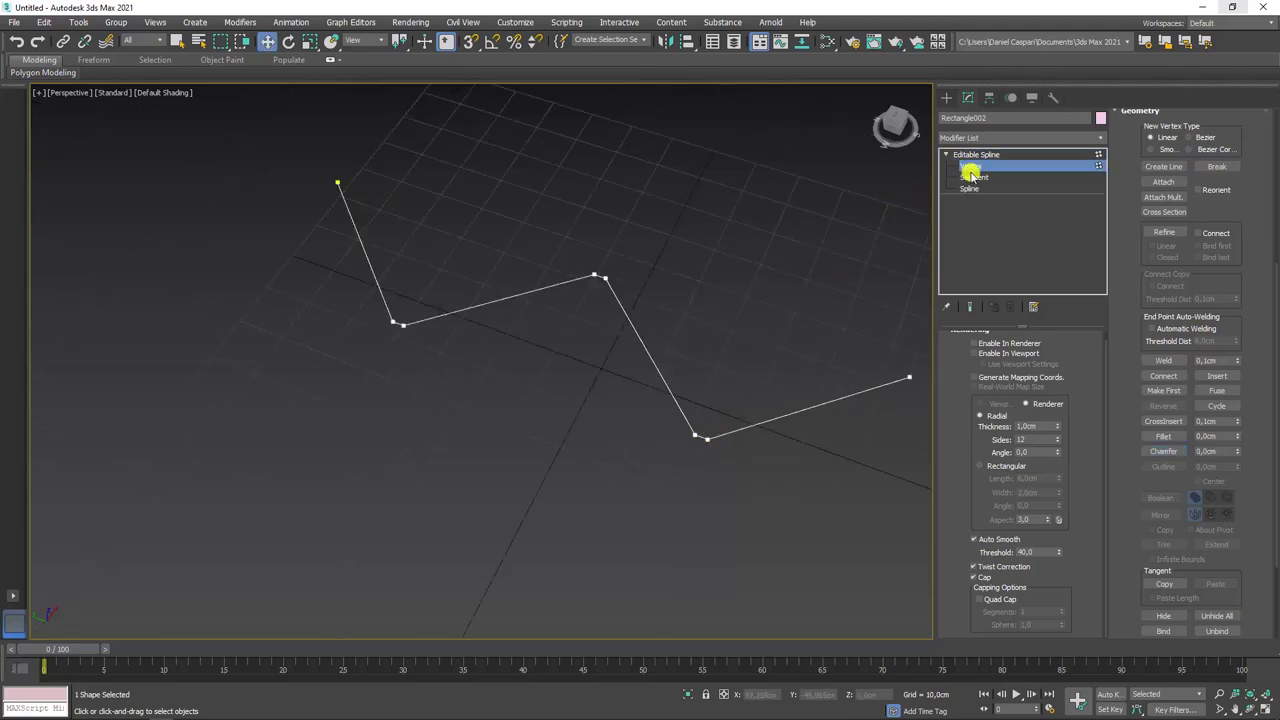
click(973, 177)
click(700, 435)
scroll(708, 434, up, 3)
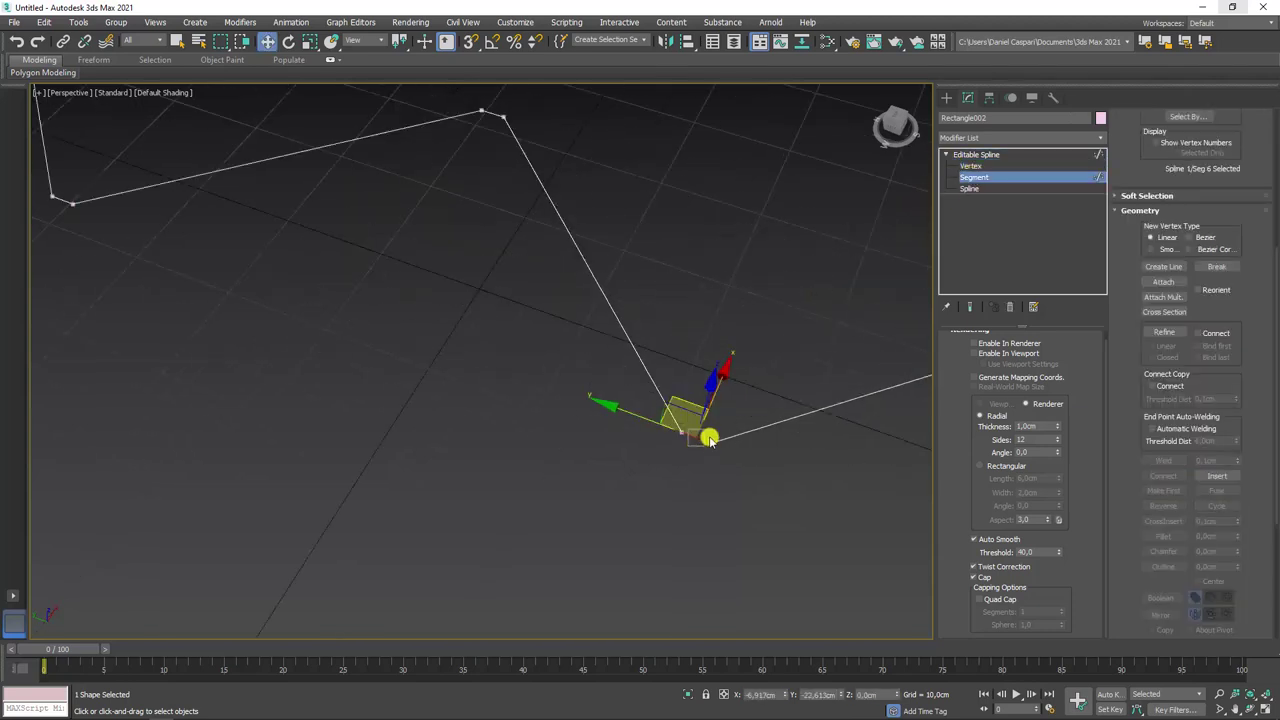
alt+middle_drag(708, 434, 712, 432)
scroll(712, 432, up, 3)
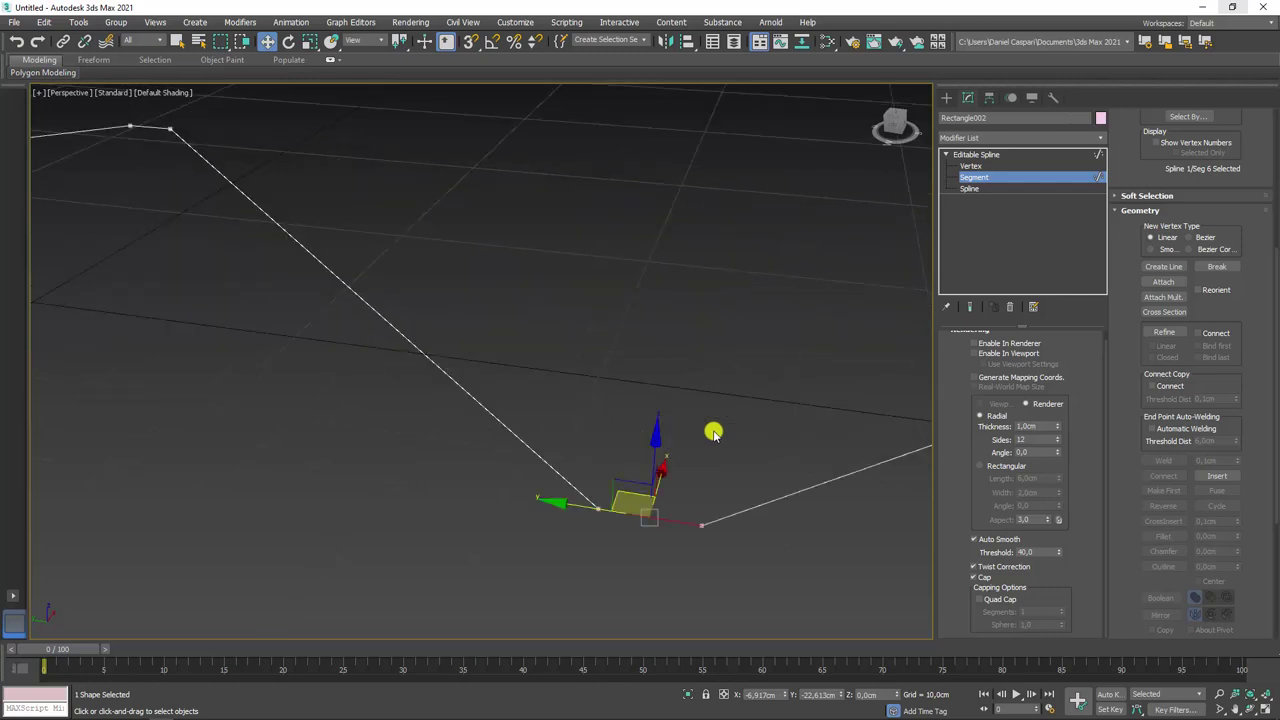
key(e)
mouse_move(713, 464)
mouse_down()
mouse_move(737, 484)
mouse_move(745, 575)
mouse_up()
text(25)
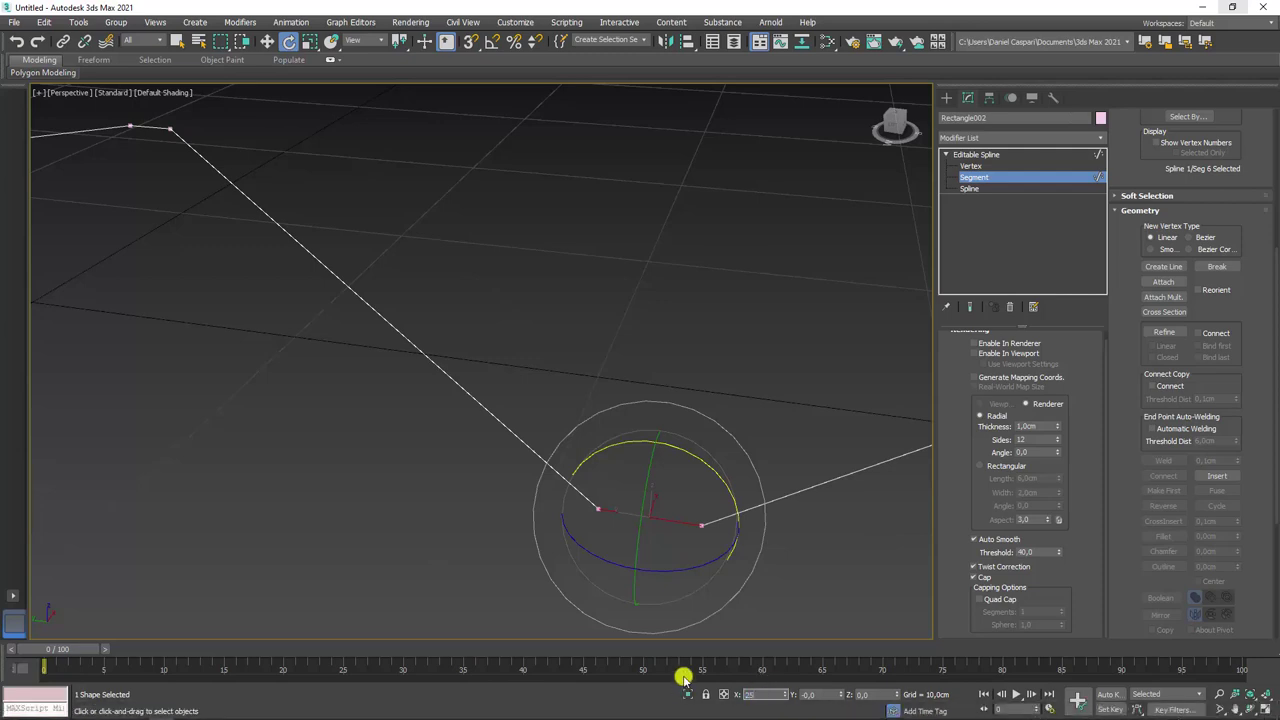
- Rotate each chamfer segment 25° around X so the wire weaves up and down
key(Return)
alt+middle_drag(330, 160, 483, 254)
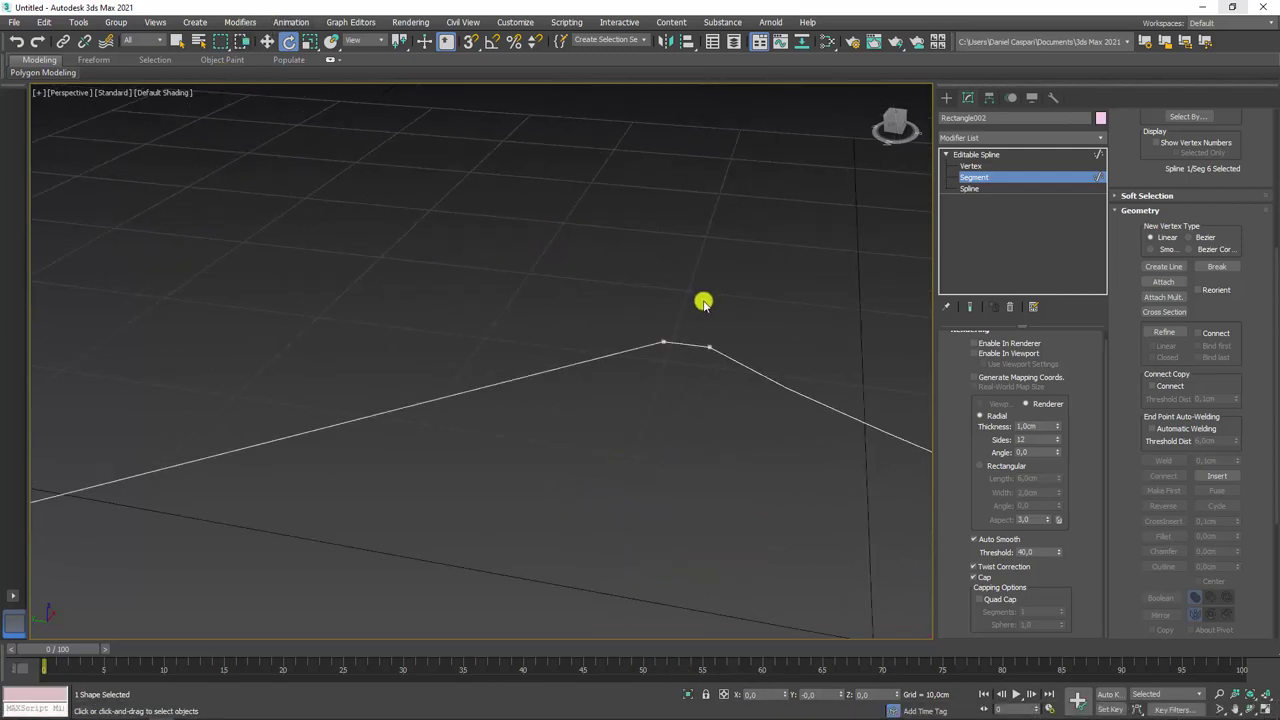
double_click(761, 696)
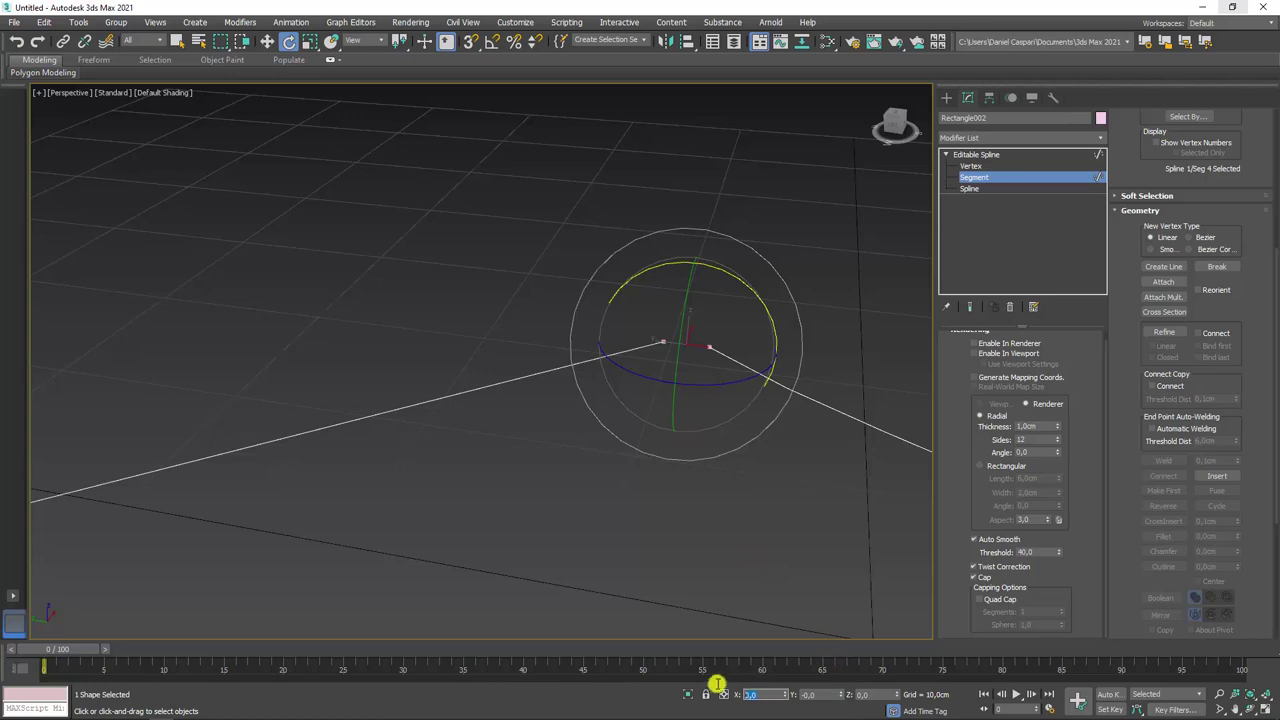
text(25)
key(Return)
mouse_move(600, 600)
alt+middle_down()
mouse_move(434, 489)
mouse_move(640, 346)
mouse_move(762, 310)
alt+middle_up()
click(812, 313)
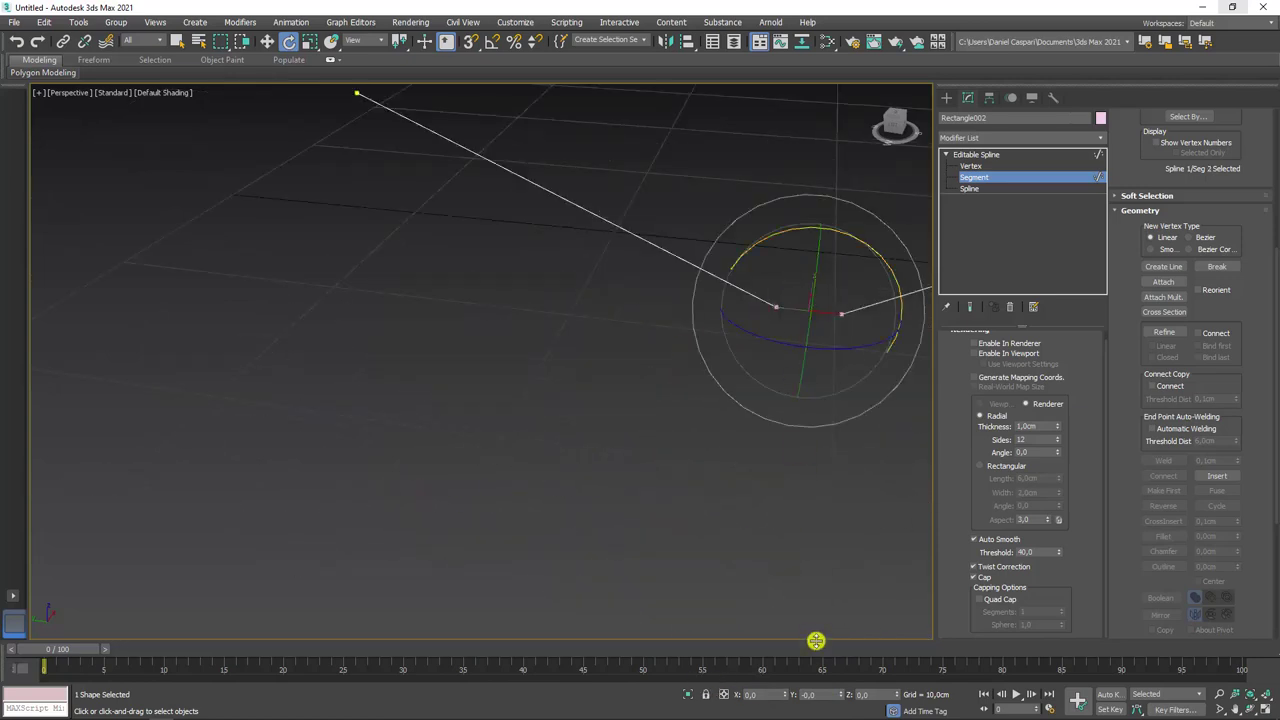
double_click(763, 696)
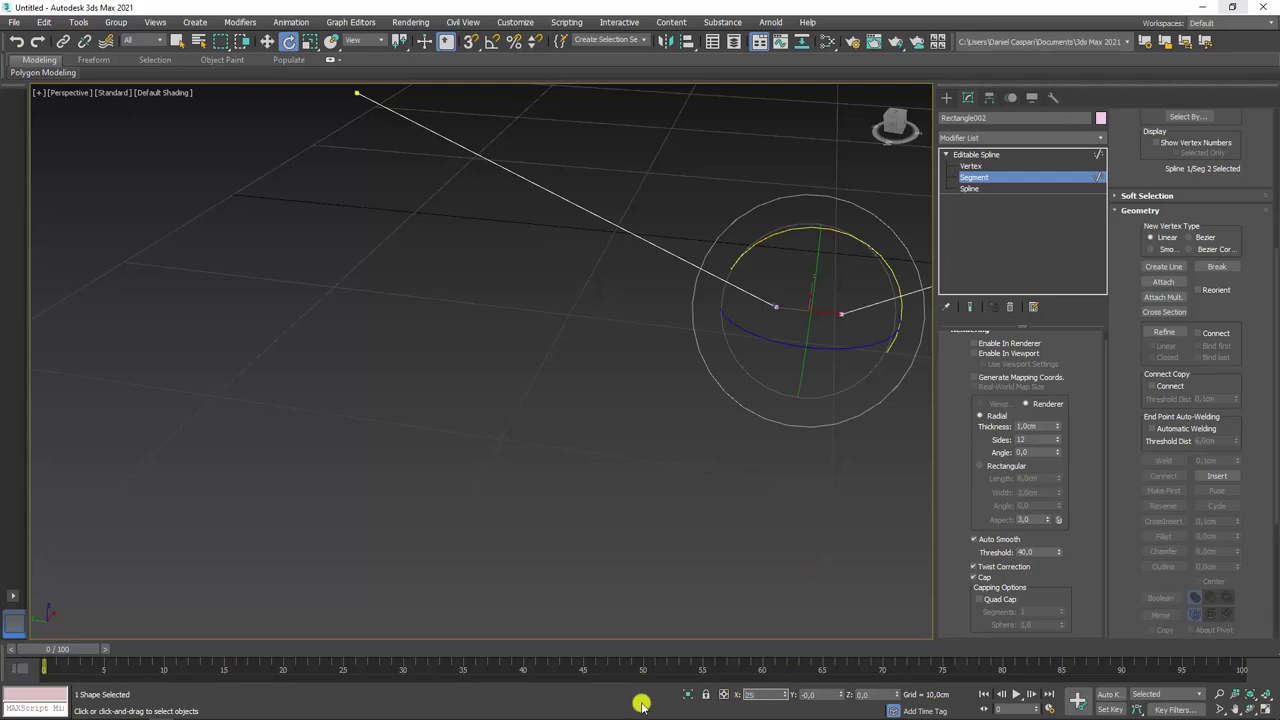
key(Return)
mouse_move(543, 234)
alt+middle_down()
mouse_move(506, 240)
mouse_move(713, 298)
alt+middle_up()
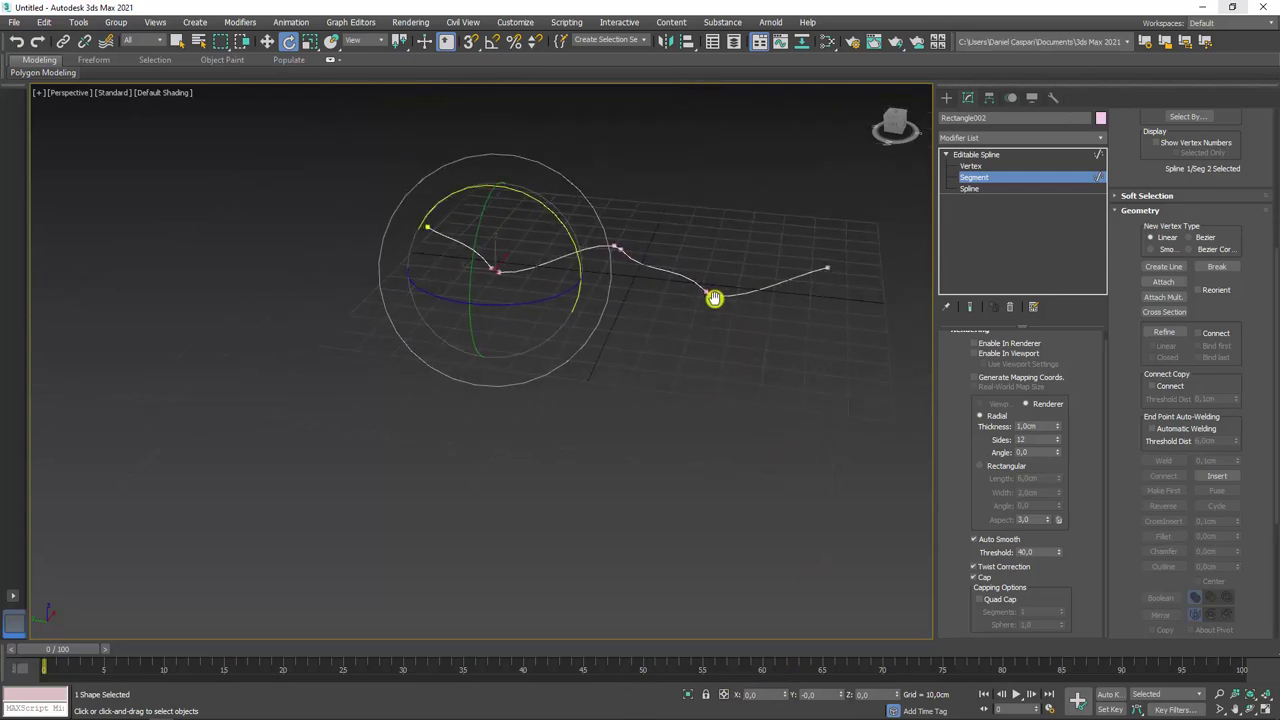
- Set all the wire's vertices to Corner type and return to the Editable Spline level
click(971, 165)
mouse_move(822, 163)
mouse_down()
mouse_move(552, 367)
mouse_move(169, 380)
mouse_up()
alt+middle_drag(686, 343, 625, 291)
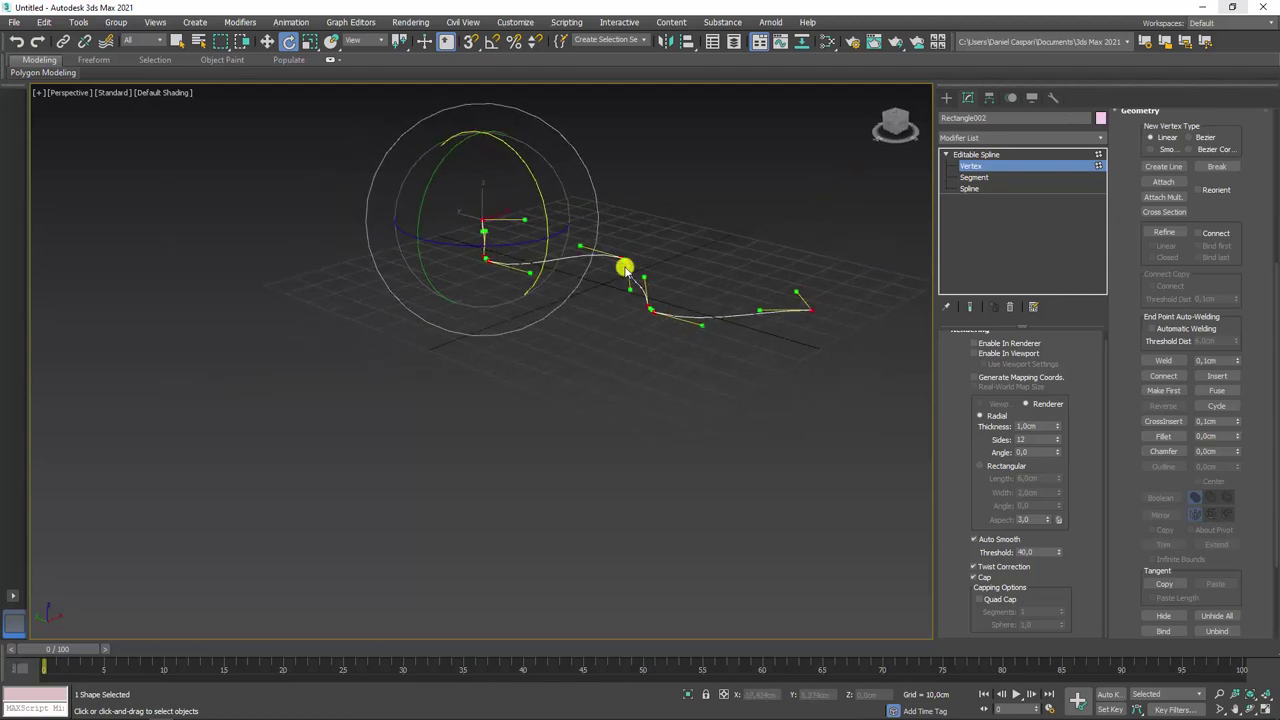
right_click(624, 264)
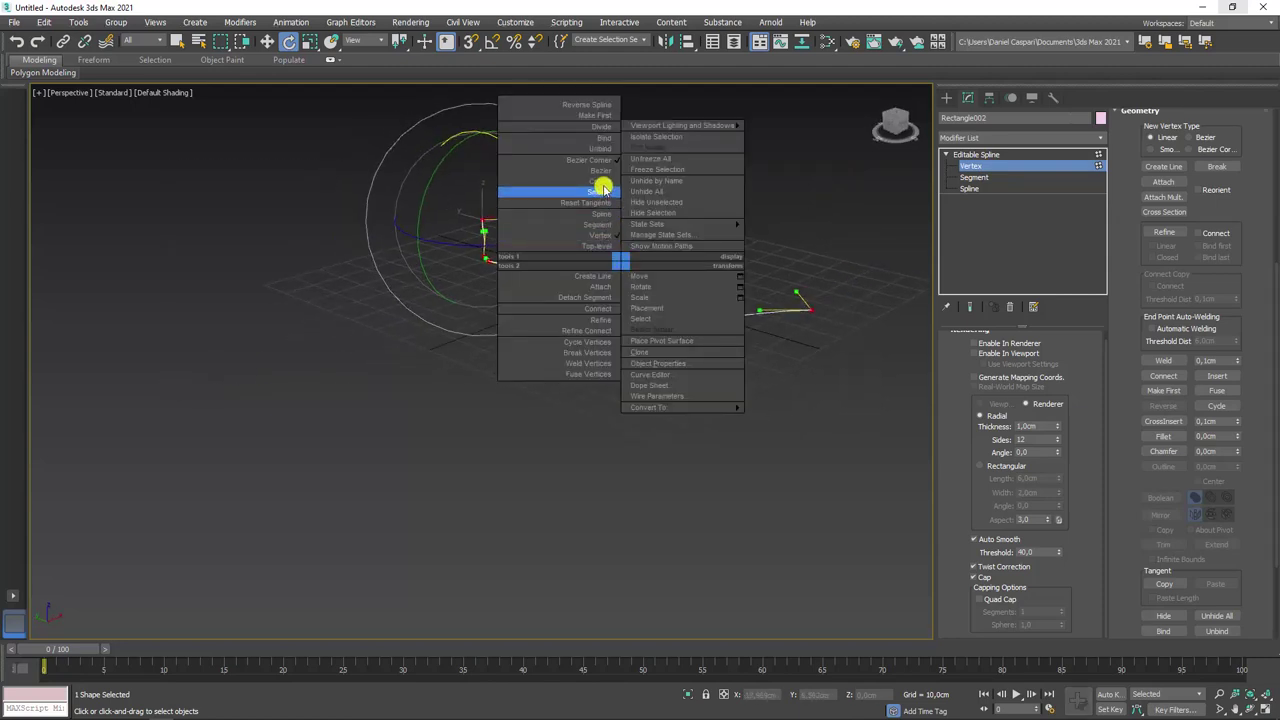
click(600, 186)
mouse_move(697, 266)
alt+middle_down()
mouse_move(401, 270)
mouse_move(620, 280)
alt+middle_up()
click(976, 155)
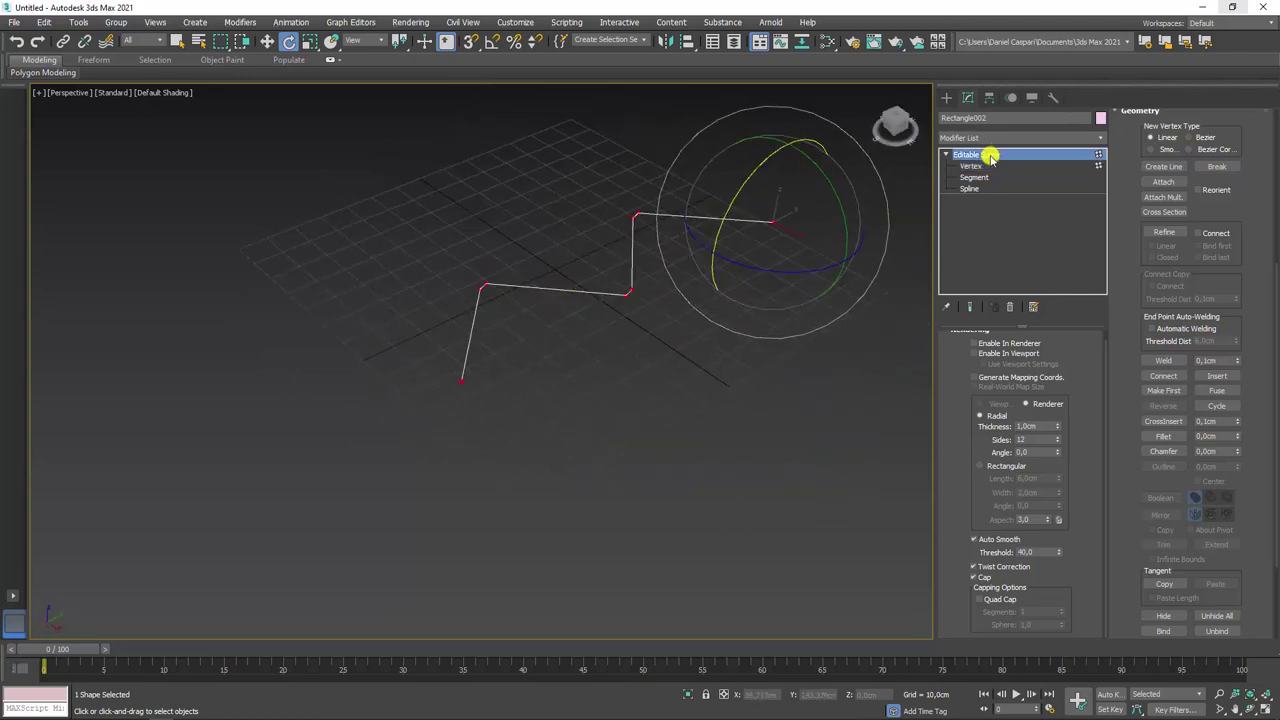
alt+middle_drag(723, 291, 760, 351)
drag(973, 357, 958, 378)
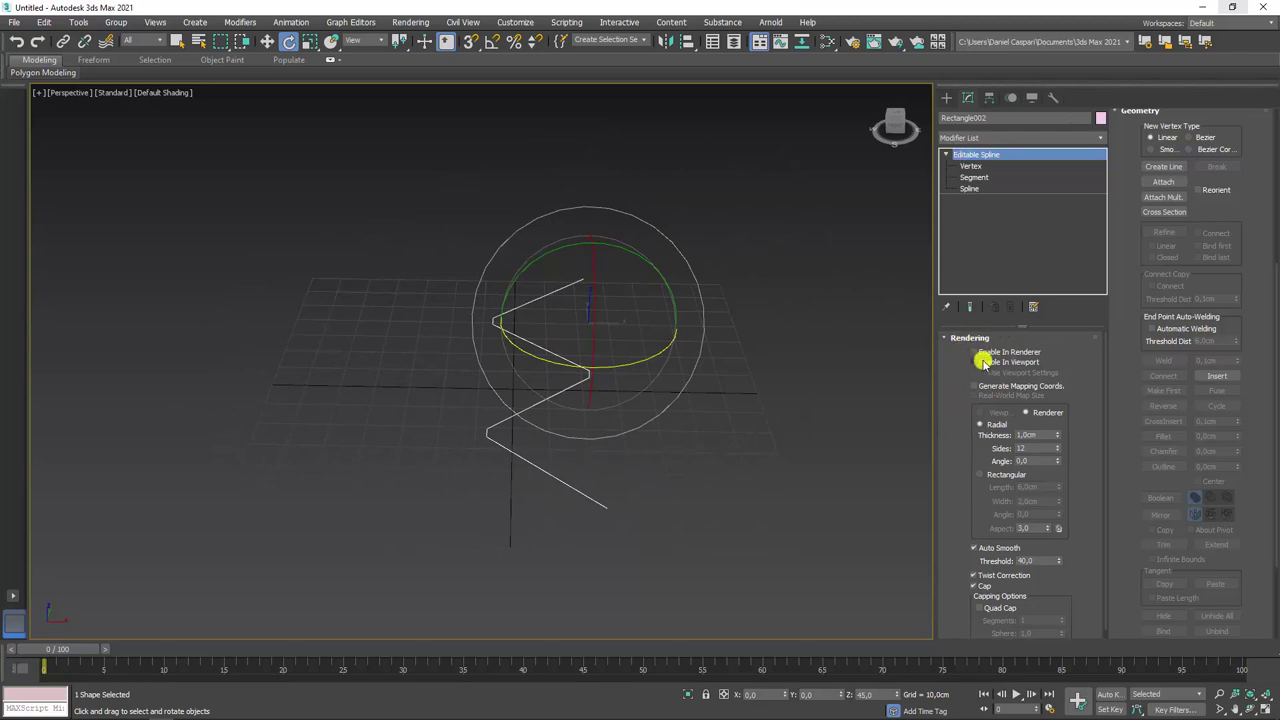
- Render the wire as a tube in the viewport, about 2.79cm thick with 8 sides
click(974, 362)
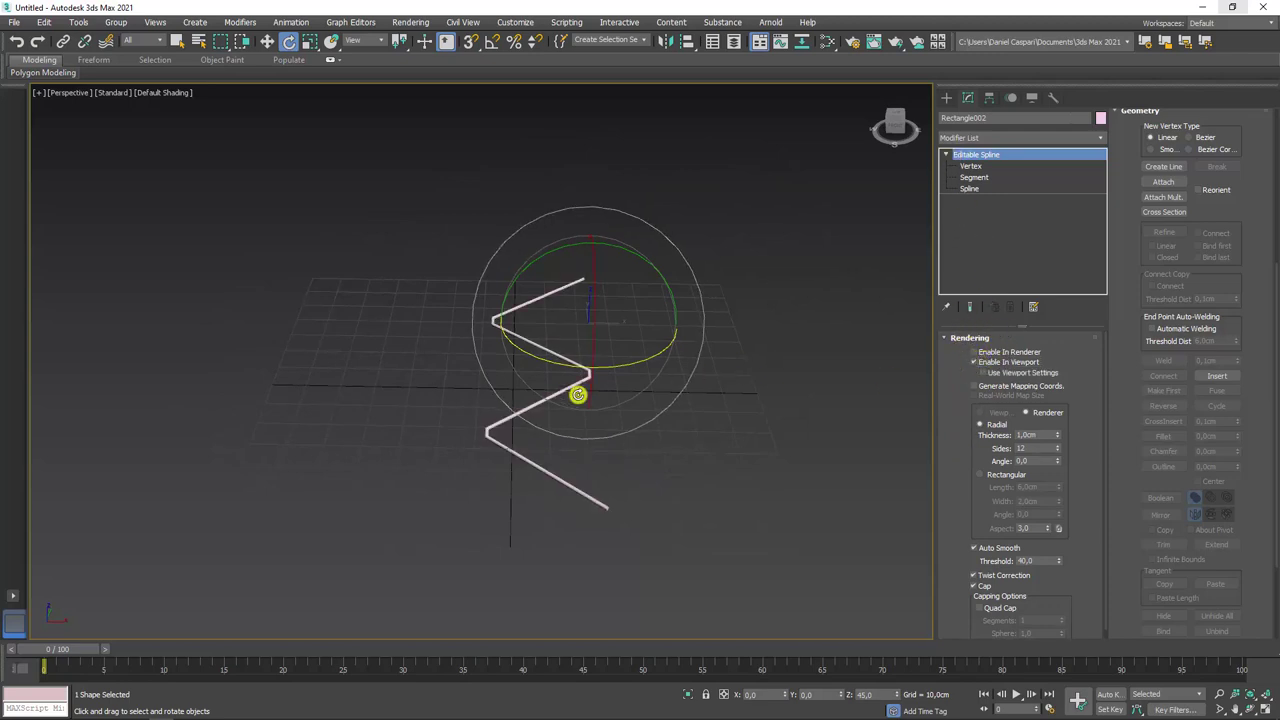
scroll(585, 385, up, 3)
mouse_move(589, 380)
alt+middle_down()
mouse_move(648, 385)
mouse_move(663, 371)
mouse_move(634, 363)
alt+middle_up()
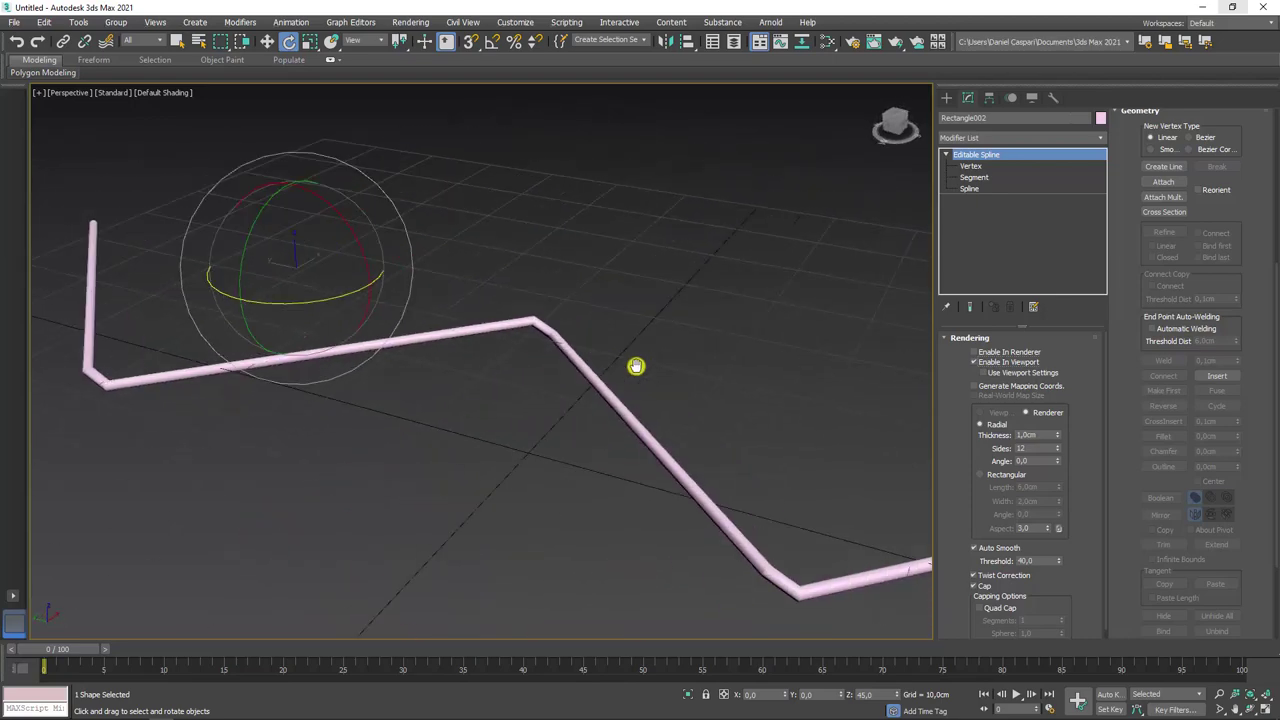
key(F4)
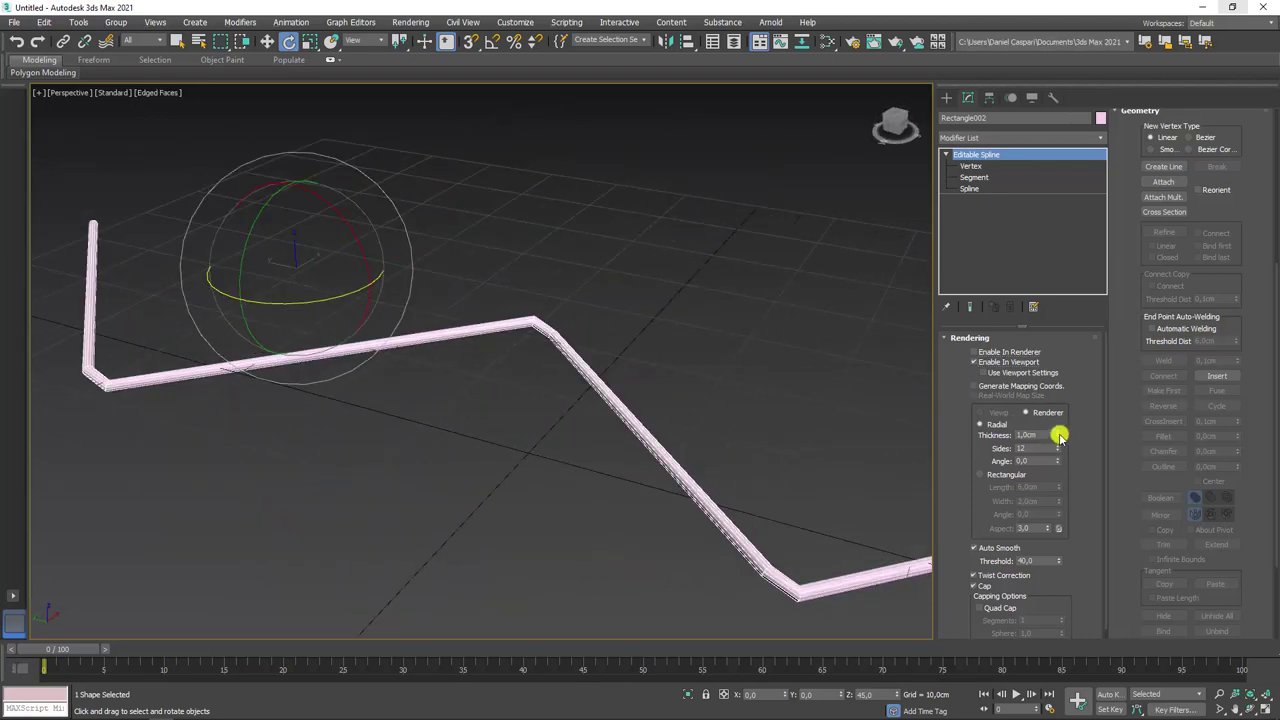
mouse_move(1059, 437)
mouse_down()
mouse_move(1051, 297)
mouse_move(1058, 326)
mouse_up()
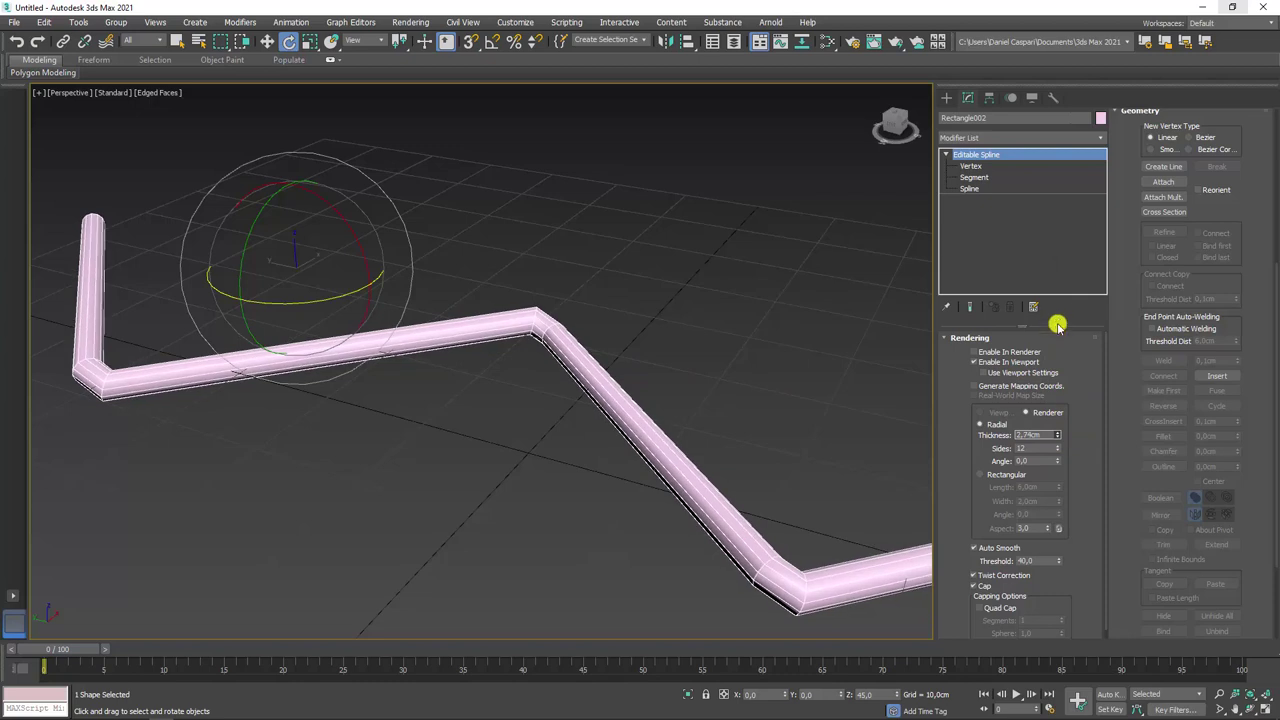
double_click(1022, 448)
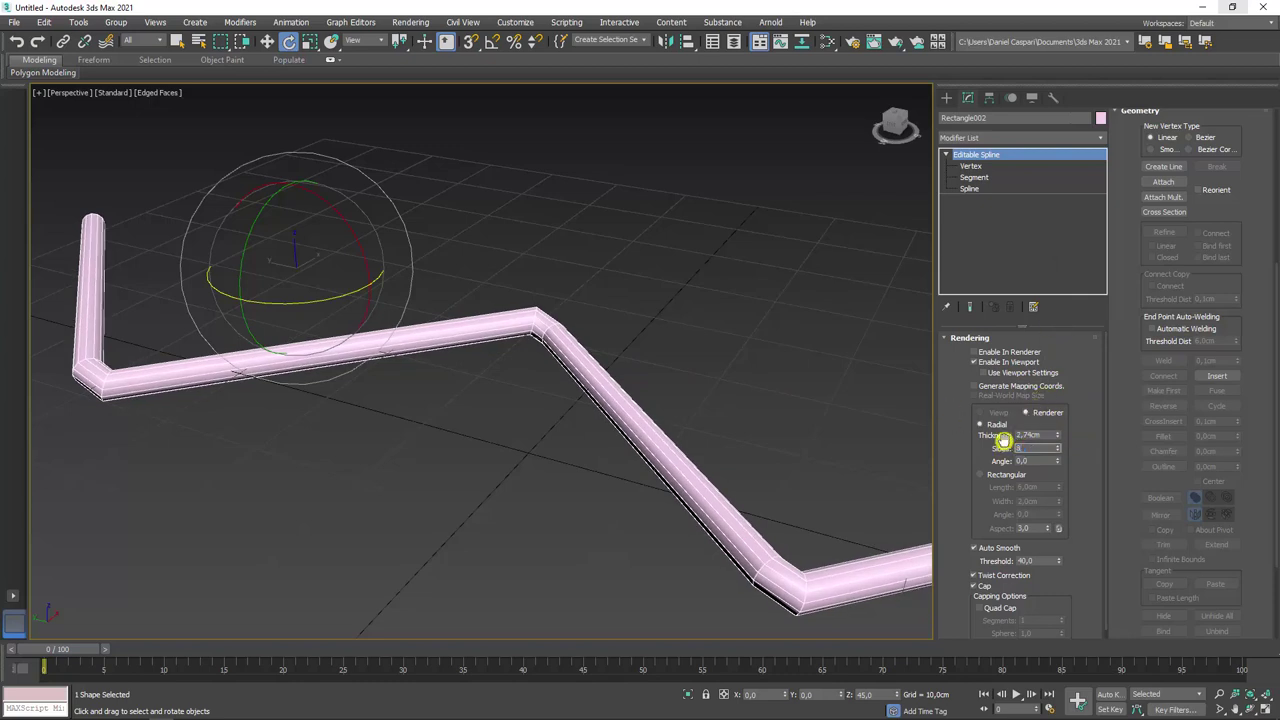
text(4)
key(Return)
- Turn off Enable In Viewport so the wire shows as a thin spline, and enter Vertex level
scroll(568, 295, down, 3)
mouse_move(669, 323)
alt+middle_down()
mouse_move(523, 317)
mouse_move(615, 320)
alt+middle_up()
scroll(643, 334, up, 3)
scroll(557, 288, up, 3)
scroll(557, 288, up, 2)
scroll(497, 325, down, 4)
alt+middle_drag(497, 325, 606, 326)
scroll(606, 326, up, 3)
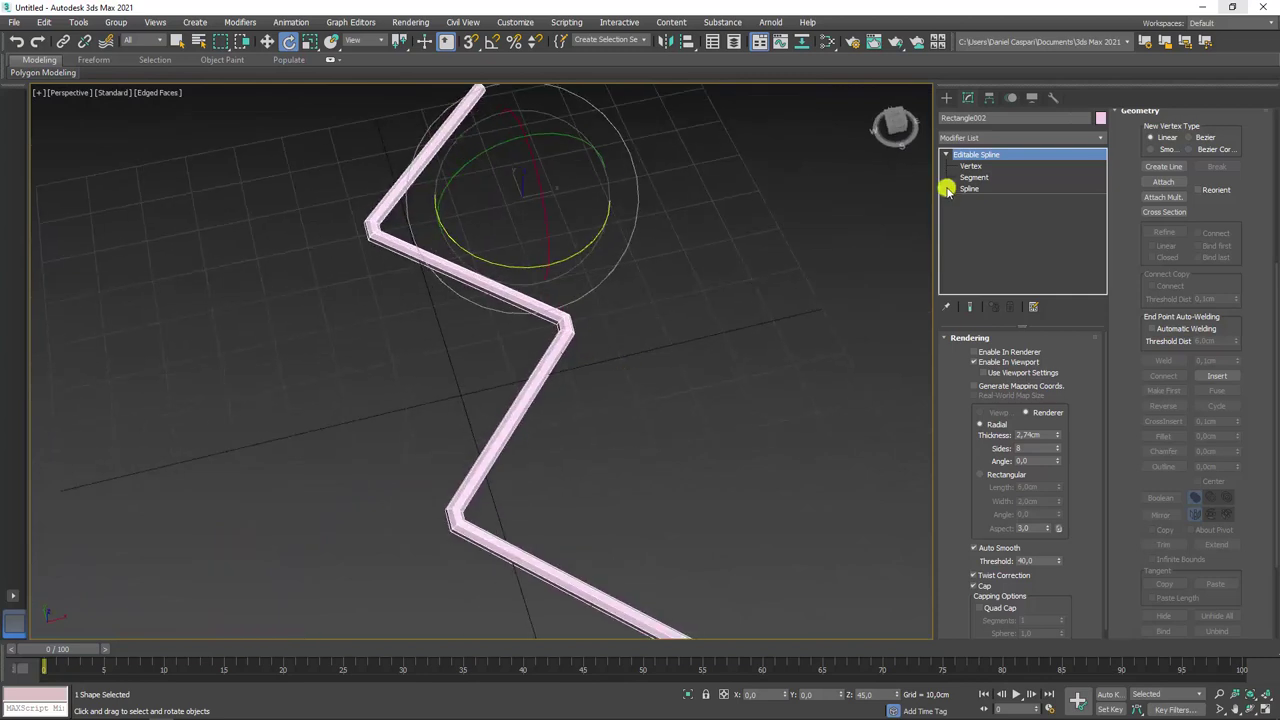
click(981, 361)
click(970, 166)
scroll(784, 210, down, 3)
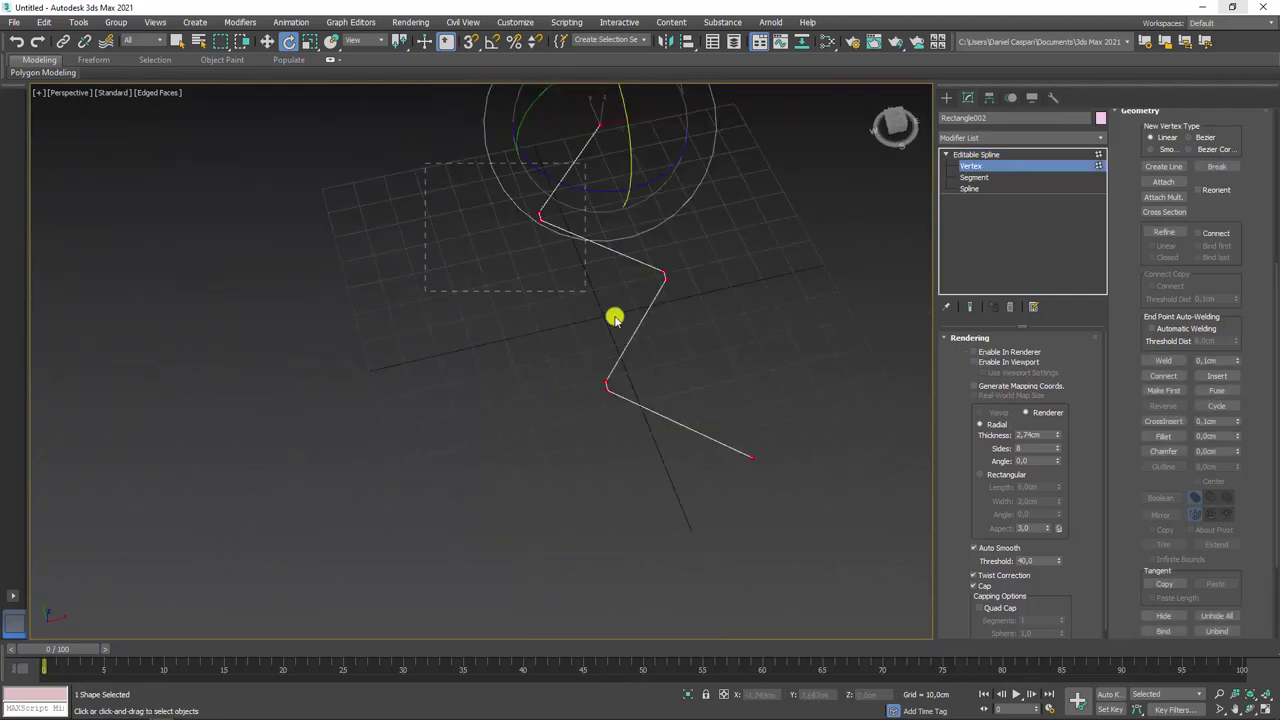
- Fillet a sharp corner vertex of the zigzag wire into a smooth curve and inspect the result
mouse_move(614, 318)
alt+middle_down()
mouse_move(700, 420)
mouse_move(614, 409)
mouse_move(606, 389)
mouse_move(667, 393)
mouse_move(709, 370)
alt+middle_up()
click(1163, 436)
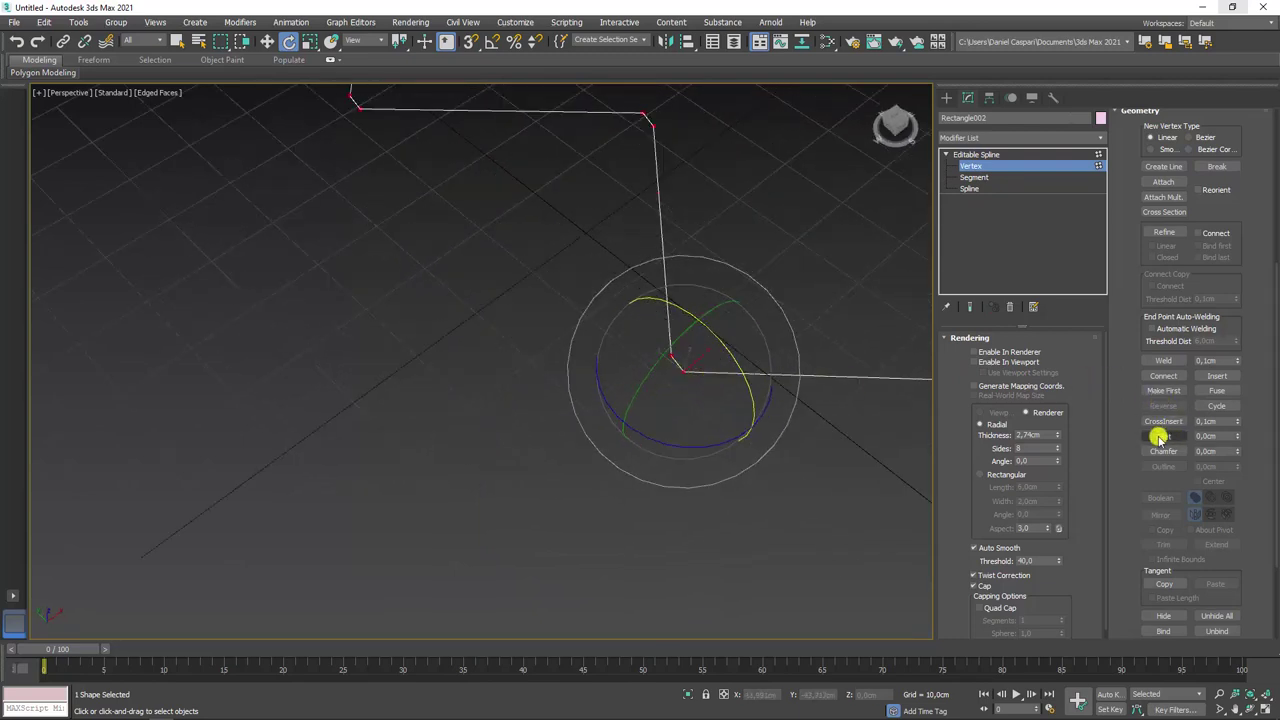
mouse_move(691, 360)
middle_down()
mouse_move(604, 294)
mouse_move(586, 423)
mouse_move(609, 409)
mouse_move(583, 451)
mouse_move(587, 437)
middle_up()
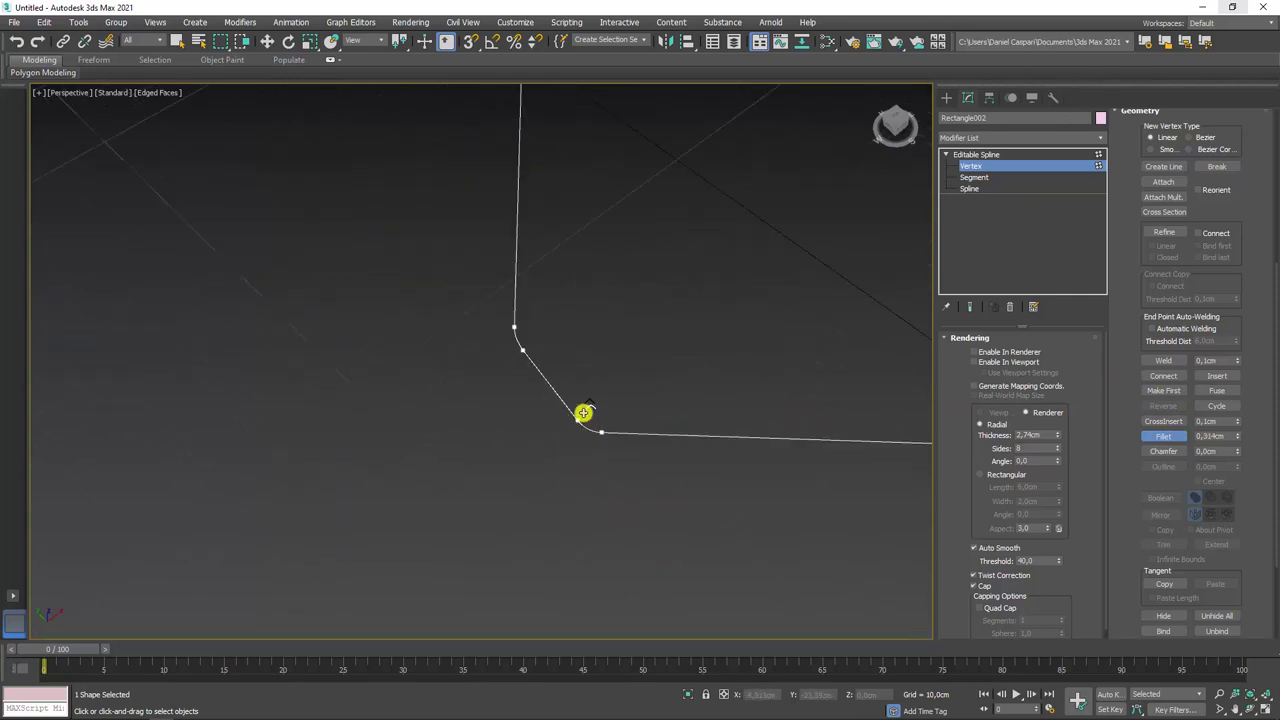
drag(584, 430, 586, 356)
scroll(580, 330, down, 3)
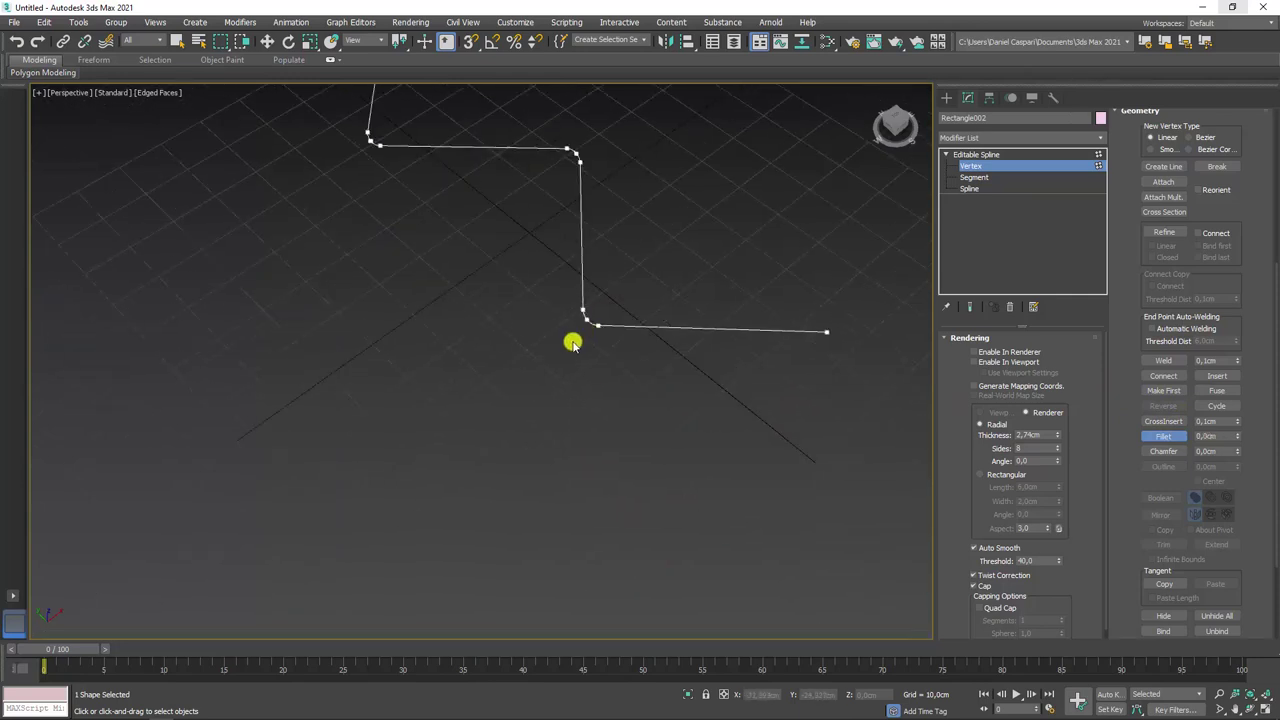
scroll(586, 274, up, 3)
middle_drag(586, 274, 688, 419)
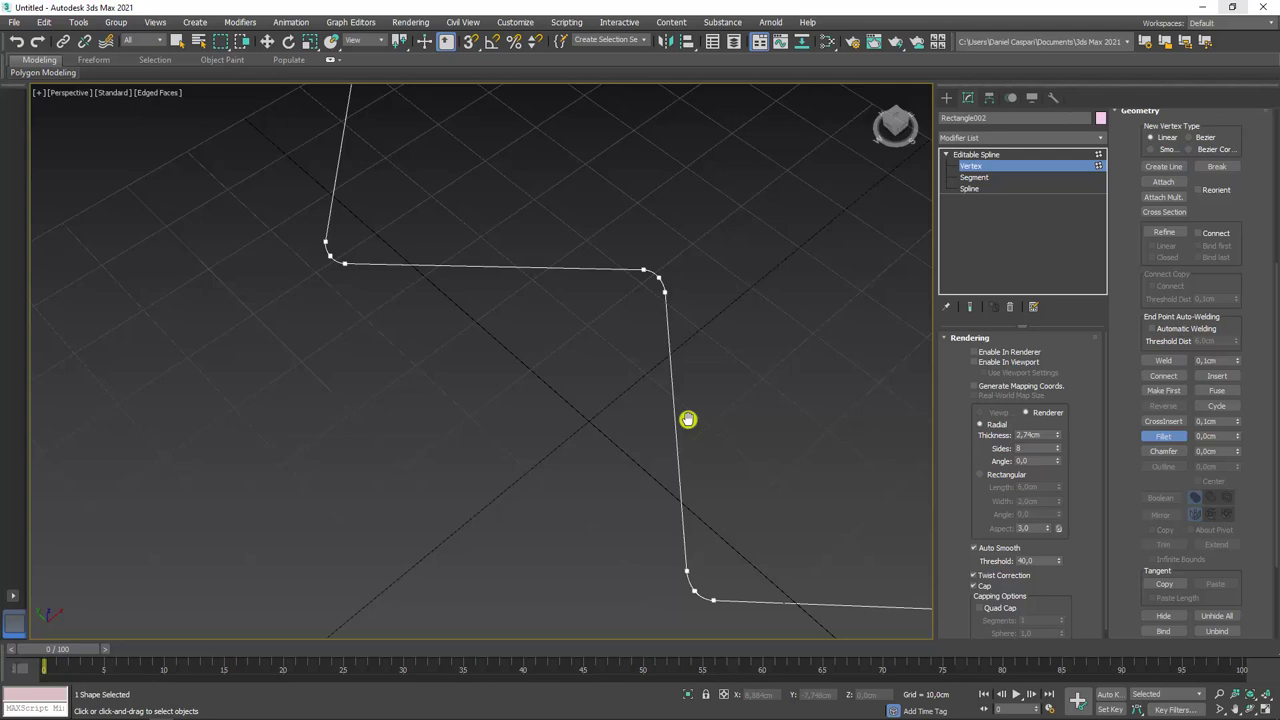
mouse_move(700, 487)
alt+middle_down()
mouse_move(669, 503)
mouse_move(590, 489)
alt+middle_up()
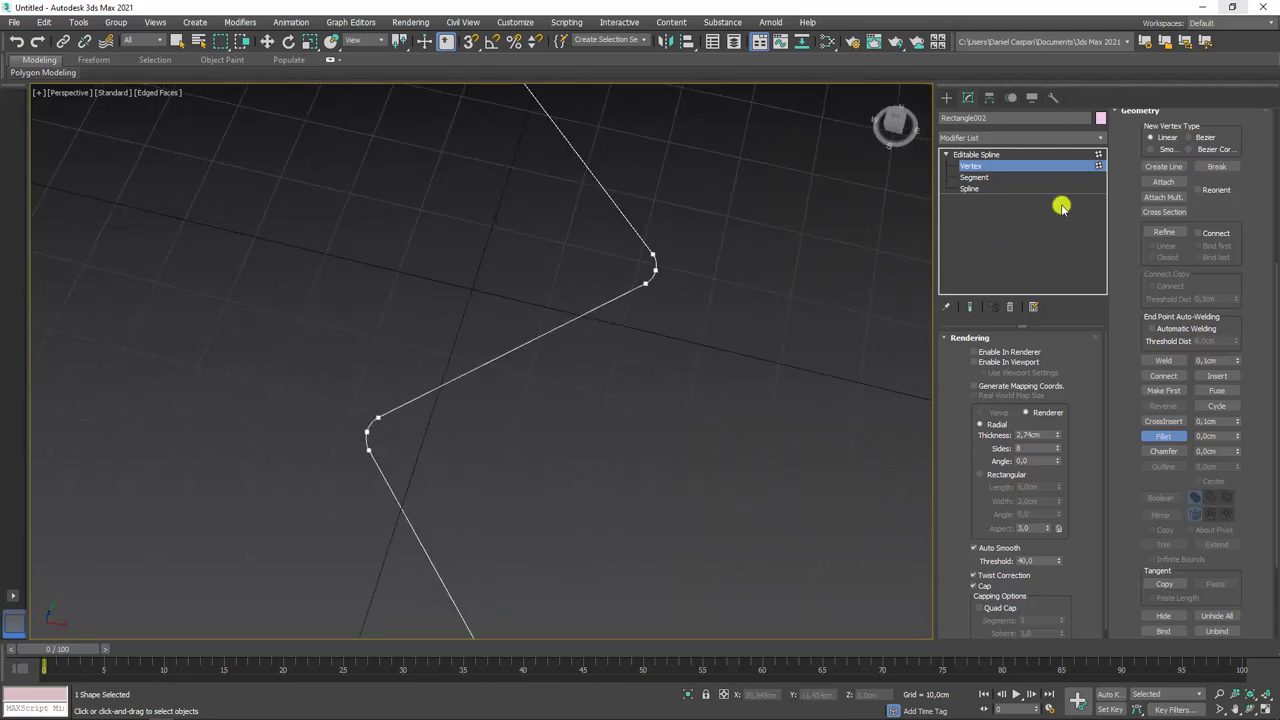
mouse_move(600, 256)
alt+middle_down()
mouse_move(626, 268)
mouse_move(606, 300)
alt+middle_up()
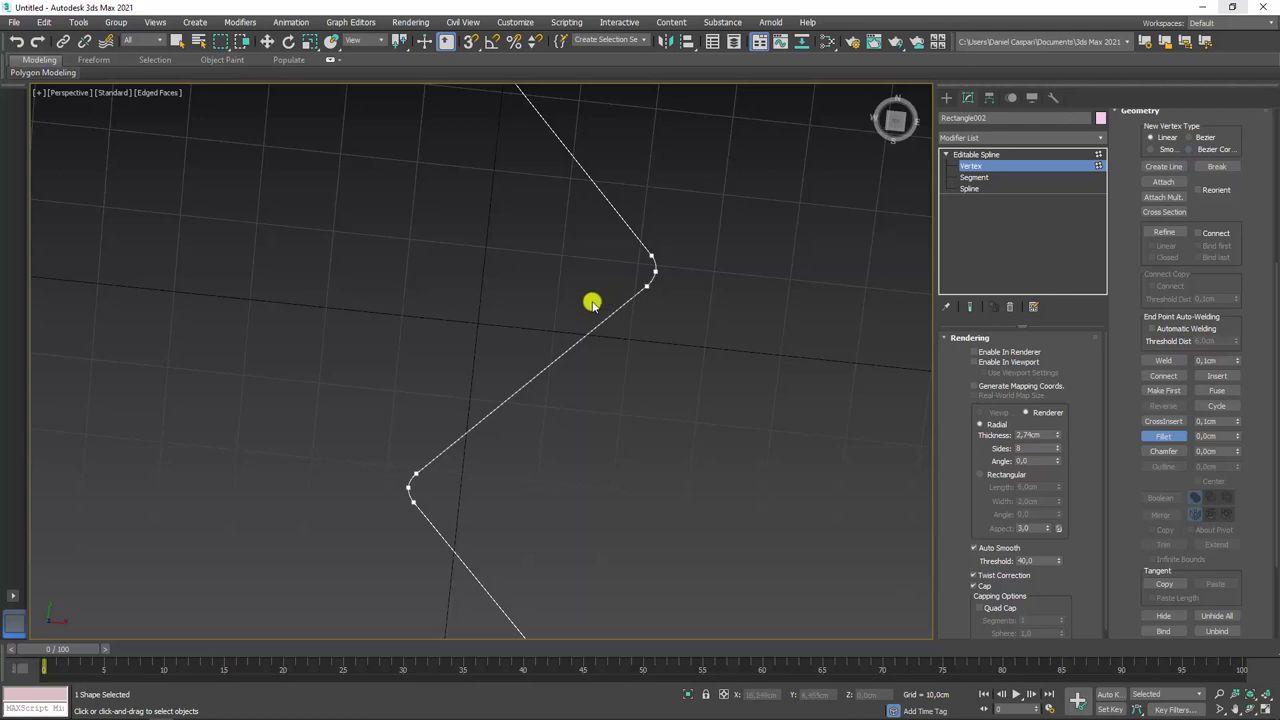
mouse_move(592, 303)
alt+middle_down()
mouse_move(700, 283)
mouse_move(646, 292)
alt+middle_up()
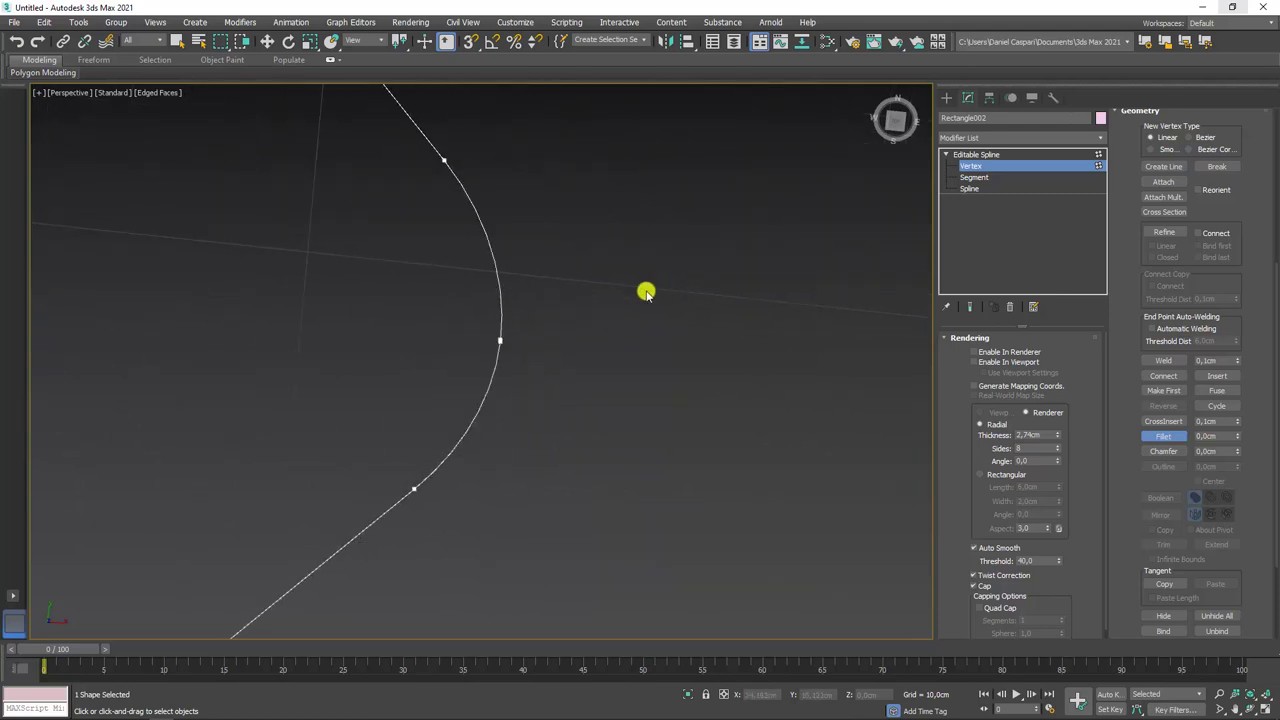
- Exit Fillet and weld the first rounded corner's overlapping vertices into a single point
click(500, 341)
scroll(500, 355, up, 3)
scroll(500, 349, up, 3)
scroll(537, 331, up, 4)
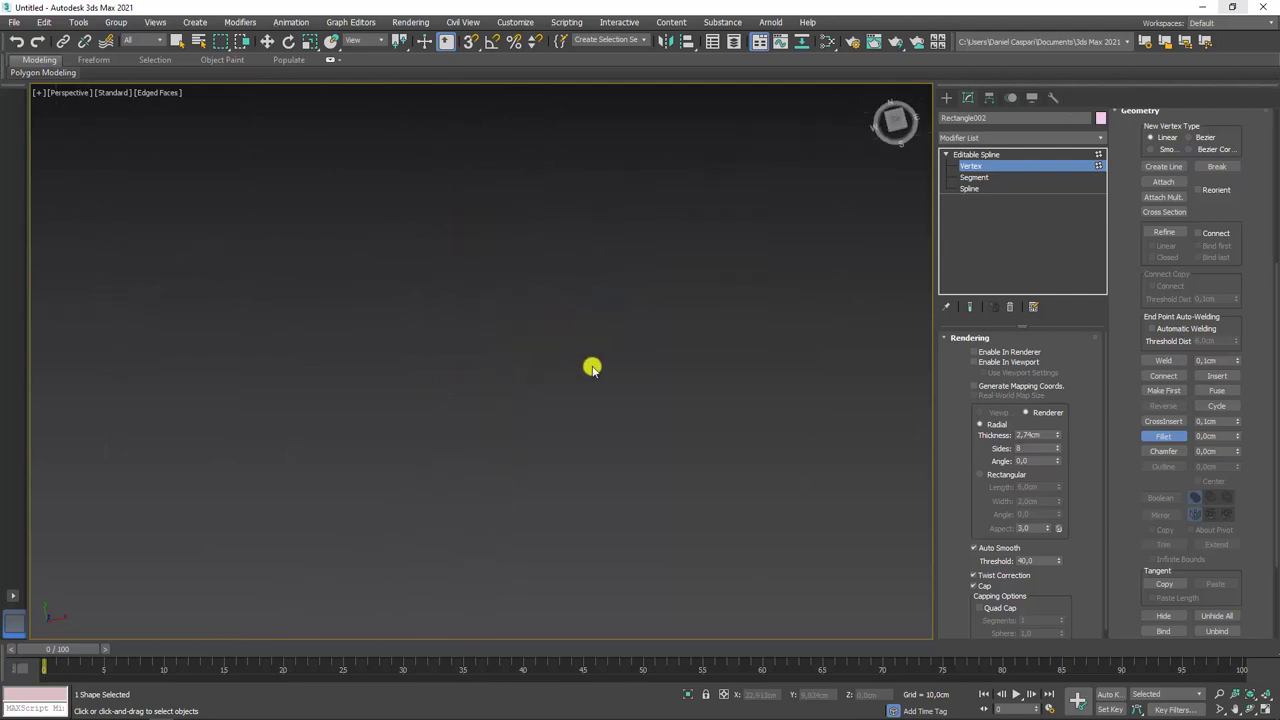
scroll(625, 300, down, 3)
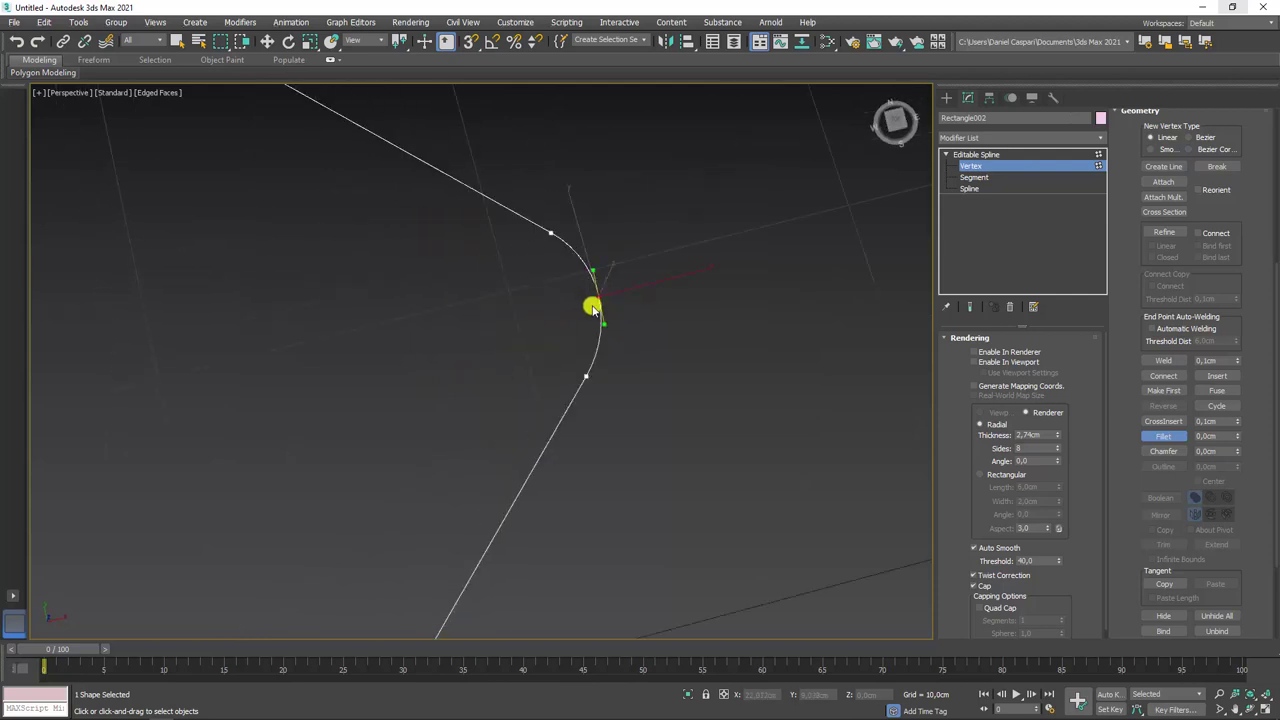
alt+middle_drag(593, 308, 651, 297)
right_click(630, 307)
mouse_move(598, 293)
mouse_down()
mouse_move(609, 265)
mouse_move(711, 186)
mouse_move(771, 260)
mouse_up()
key(ctrl+z)
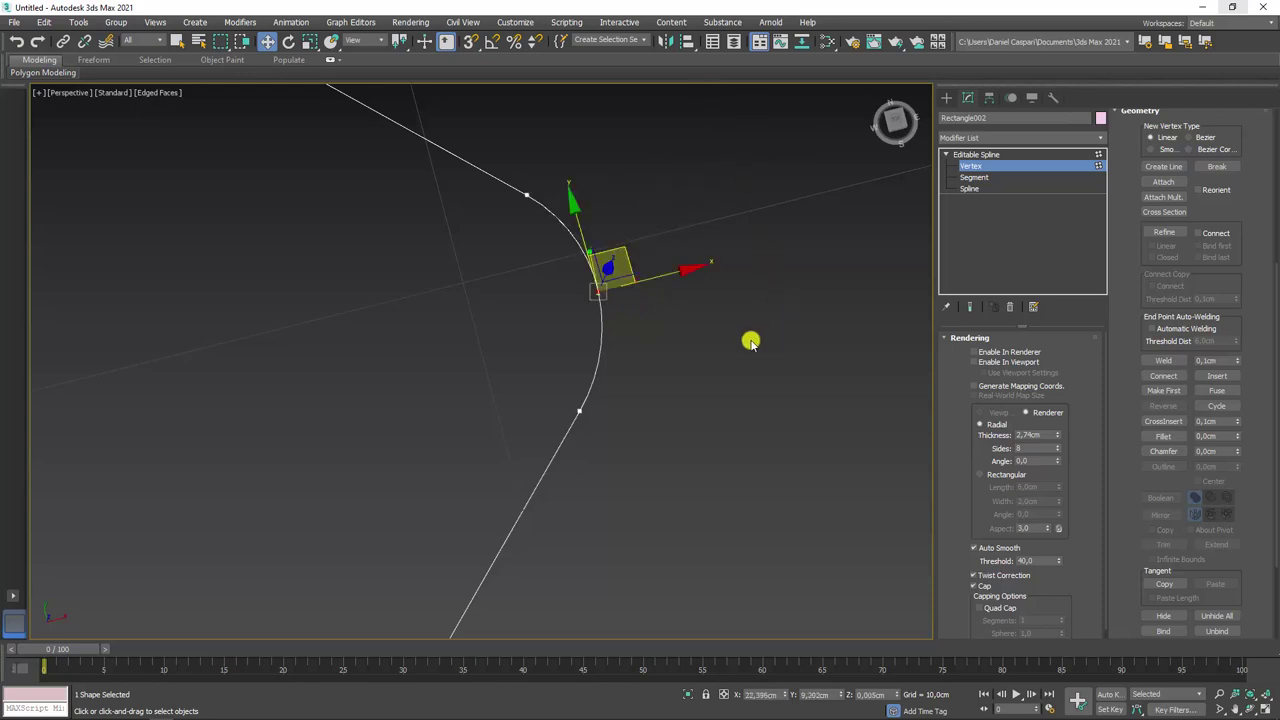
drag(749, 340, 549, 263)
click(1155, 361)
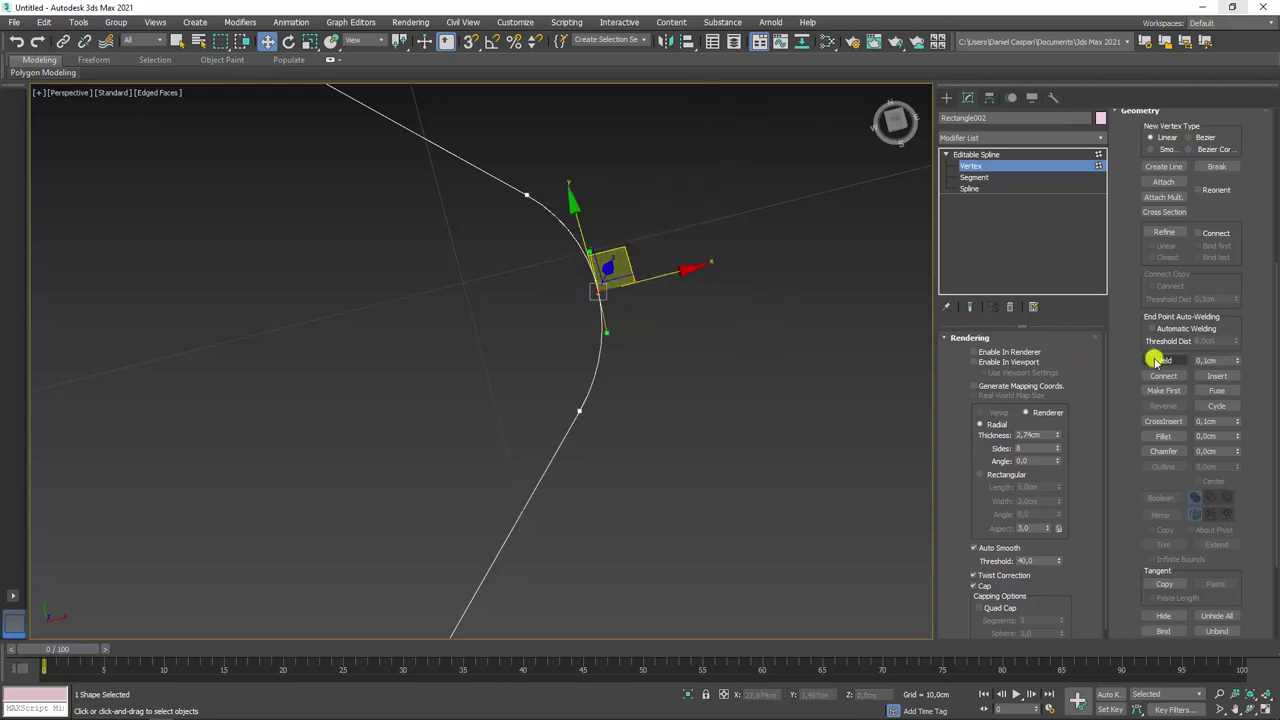
- Weld the overlapping vertices at the next corner and at the lower-right corner
scroll(869, 403, up, 3)
middle_drag(516, 160, 451, 234)
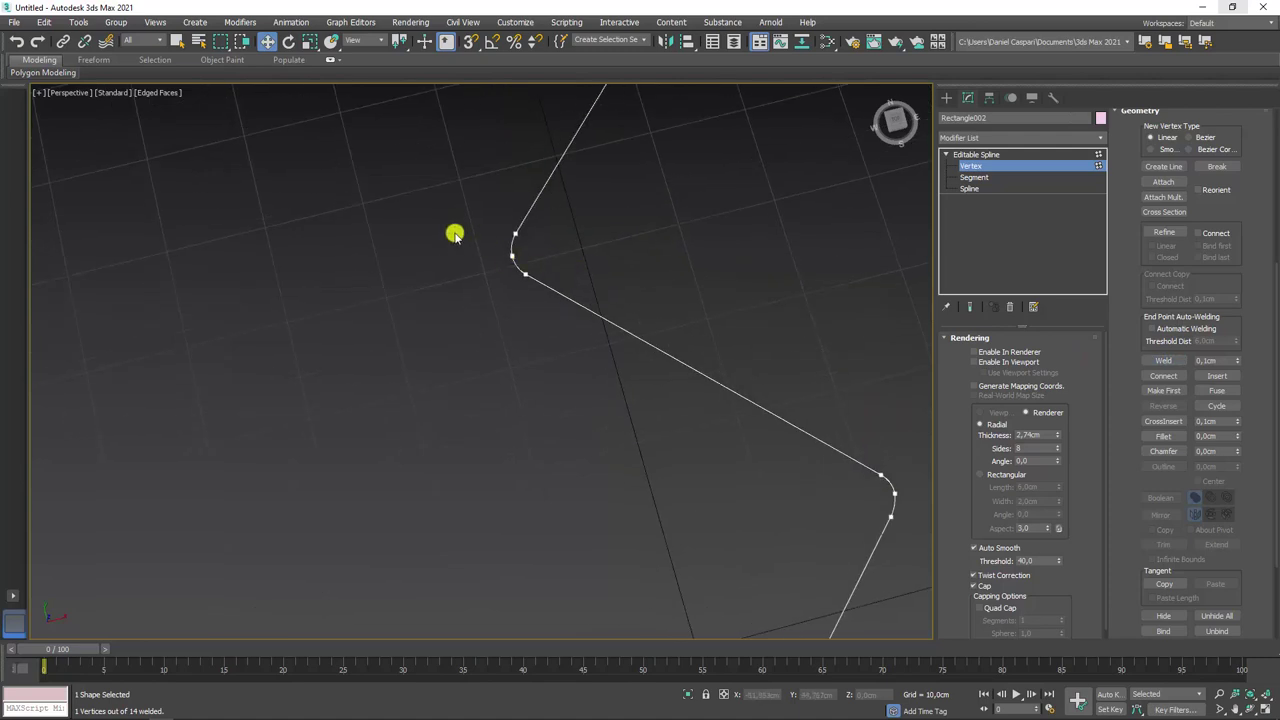
drag(466, 243, 514, 269)
click(1168, 364)
middle_drag(694, 517, 628, 229)
scroll(580, 428, up, 3)
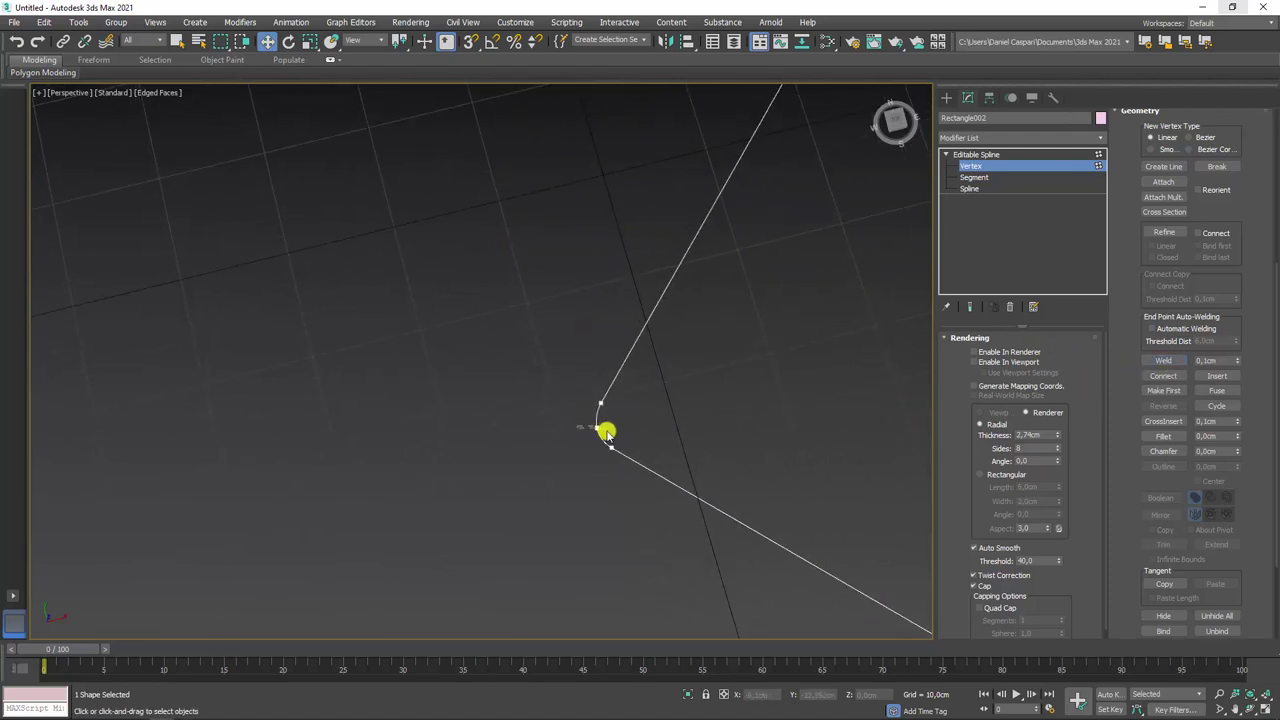
drag(608, 428, 588, 416)
click(1163, 360)
scroll(809, 326, down, 3)
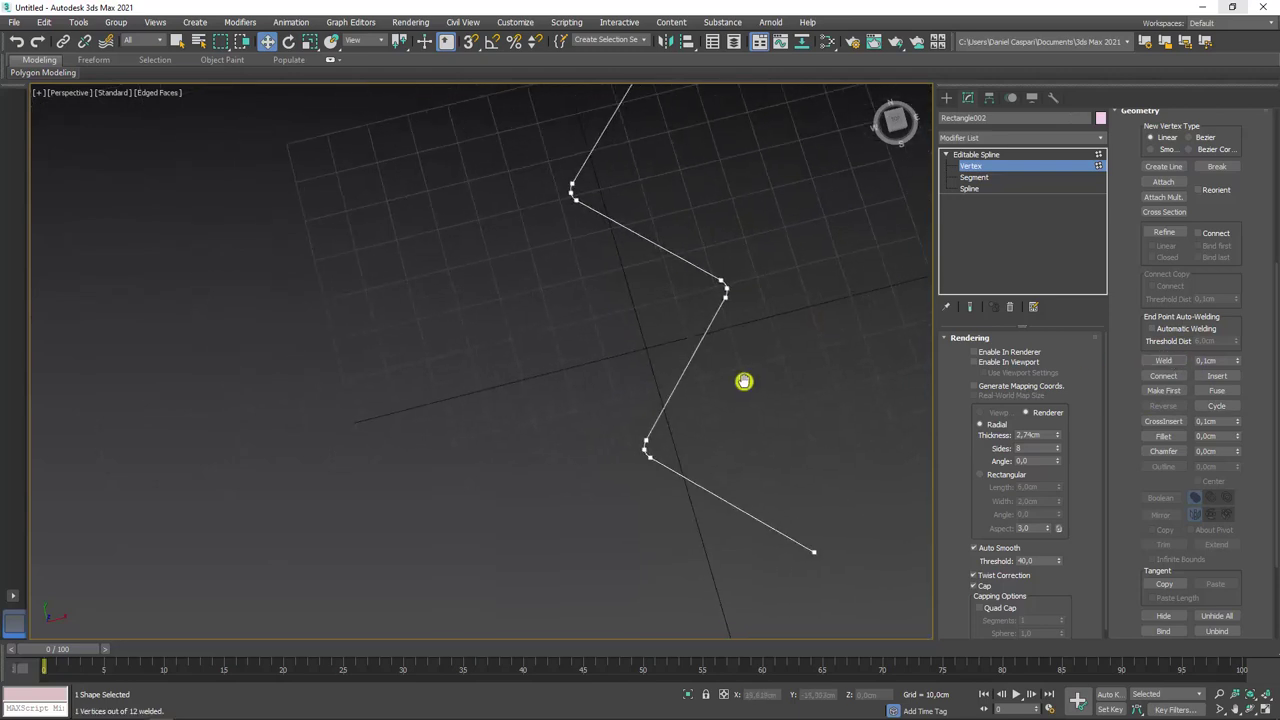
- Turn Enable In Viewport back on so the zigzag wire displays as a tube
click(975, 362)
mouse_move(849, 354)
alt+middle_down()
mouse_move(737, 423)
mouse_move(711, 323)
mouse_move(663, 323)
mouse_move(603, 266)
mouse_move(566, 252)
mouse_move(723, 271)
alt+middle_up()
scroll(730, 290, up, 3)
scroll(730, 290, up, 3)
scroll(740, 295, down, 3)
mouse_move(751, 317)
alt+middle_down()
mouse_move(831, 318)
mouse_move(729, 329)
mouse_move(634, 309)
mouse_move(675, 332)
mouse_move(734, 337)
mouse_move(689, 349)
mouse_move(700, 360)
alt+middle_up()
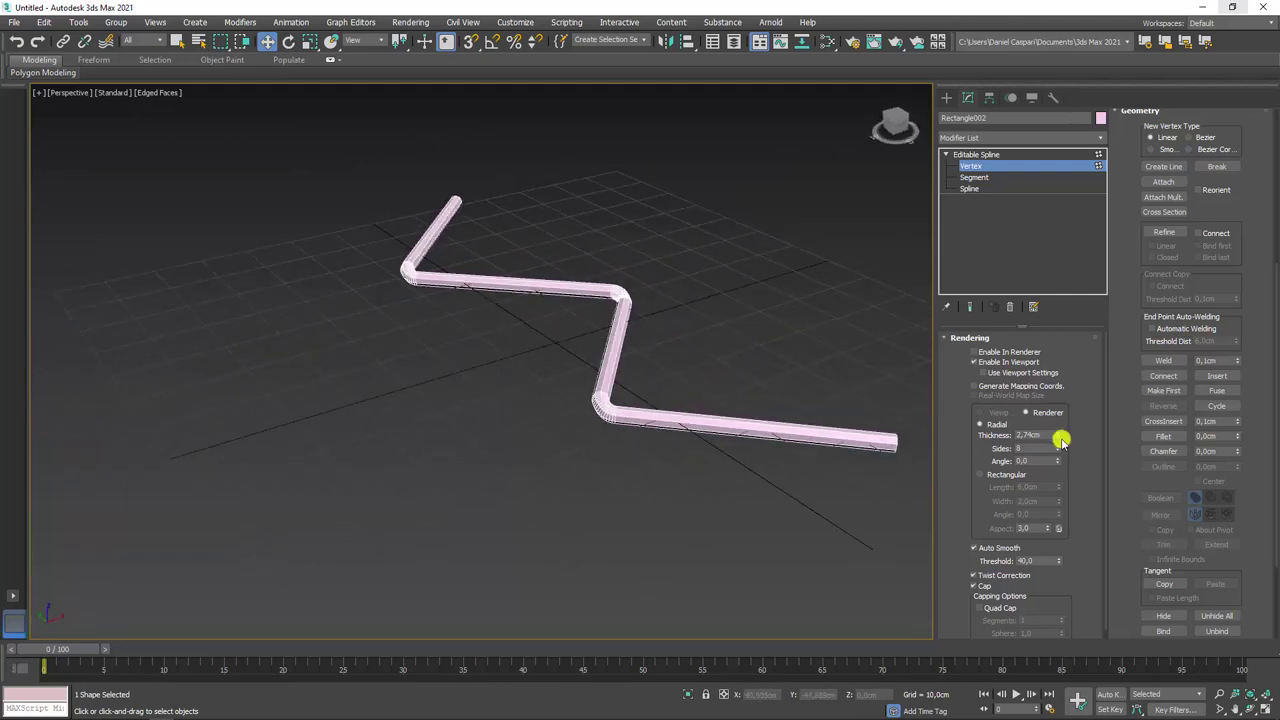
- Lower the tube Thickness from 2.74 cm through 2.165 cm to 1.97 cm
drag(1061, 432, 1055, 443)
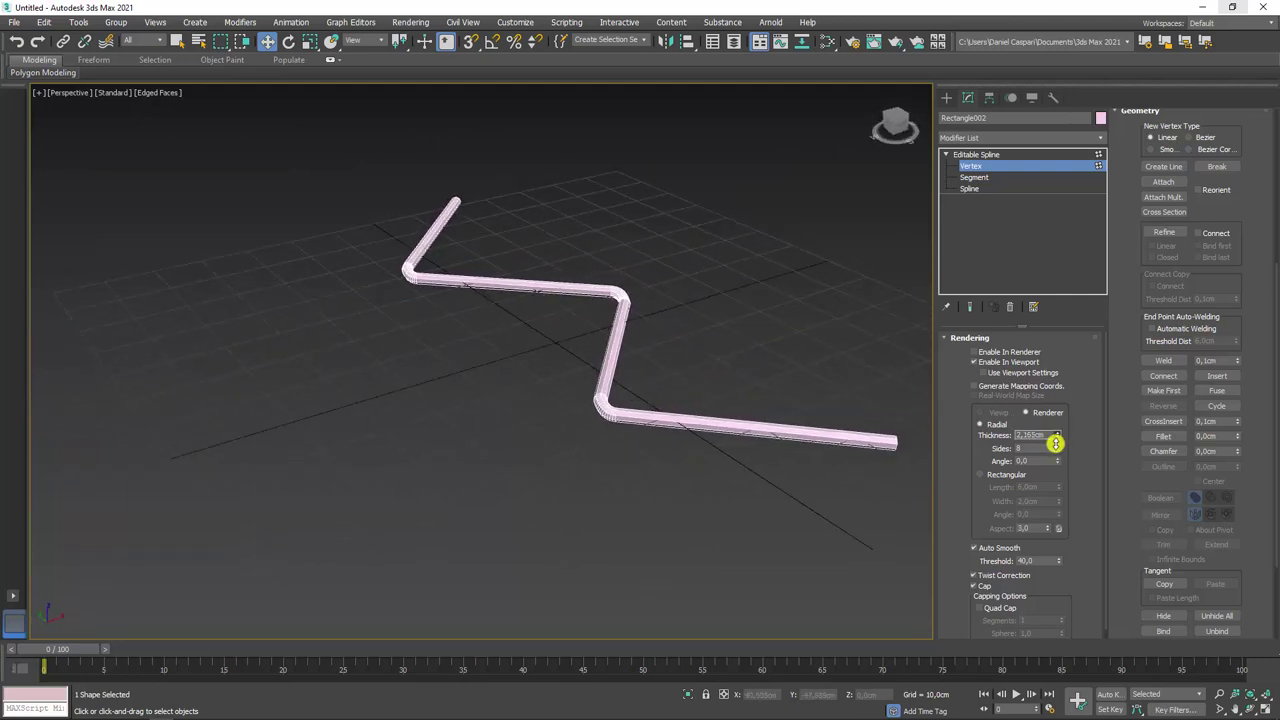
scroll(794, 397, up, 2)
scroll(763, 397, up, 2)
scroll(623, 286, up, 2)
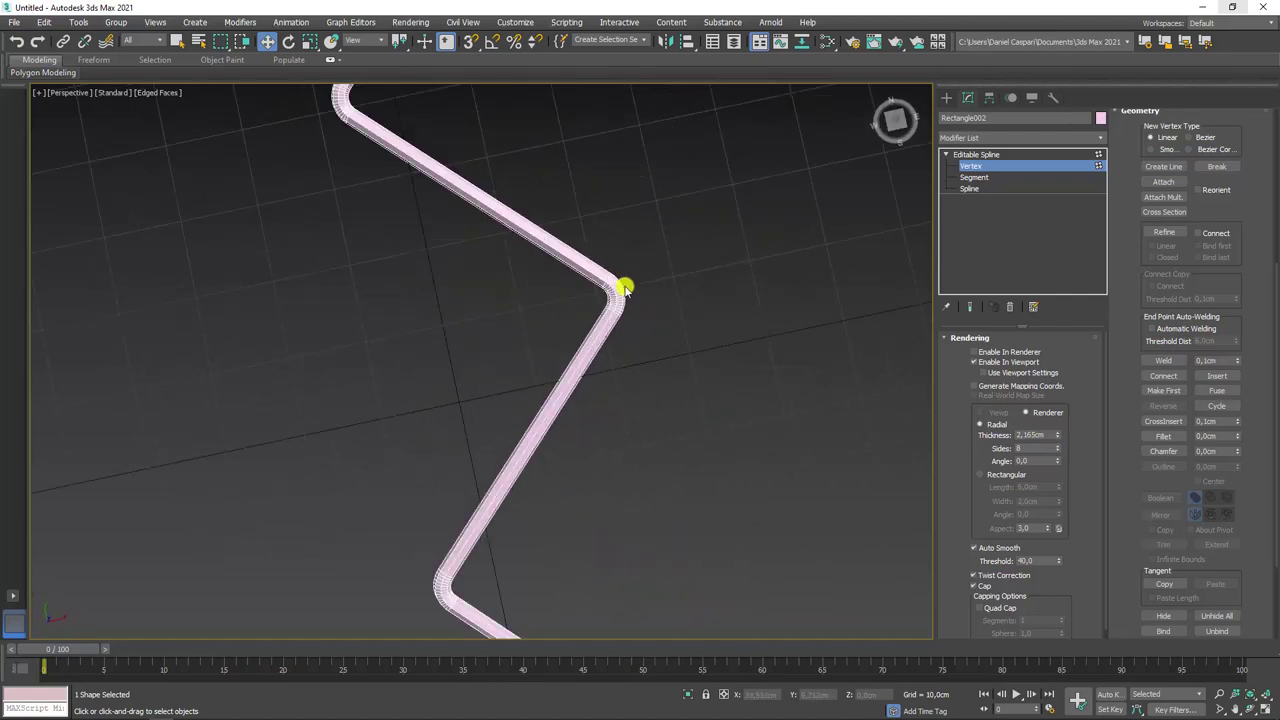
scroll(623, 286, up, 2)
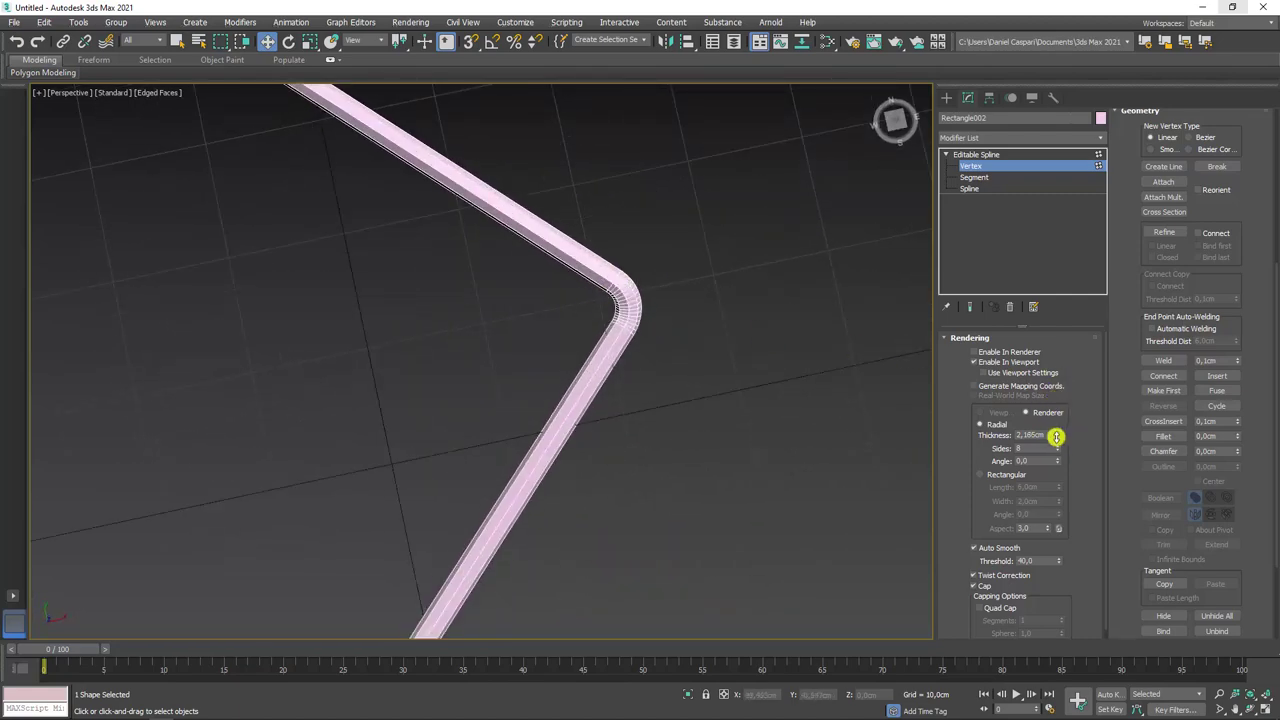
drag(1056, 437, 1057, 440)
mouse_move(646, 381)
alt+middle_down()
mouse_move(700, 300)
mouse_move(643, 337)
alt+middle_up()
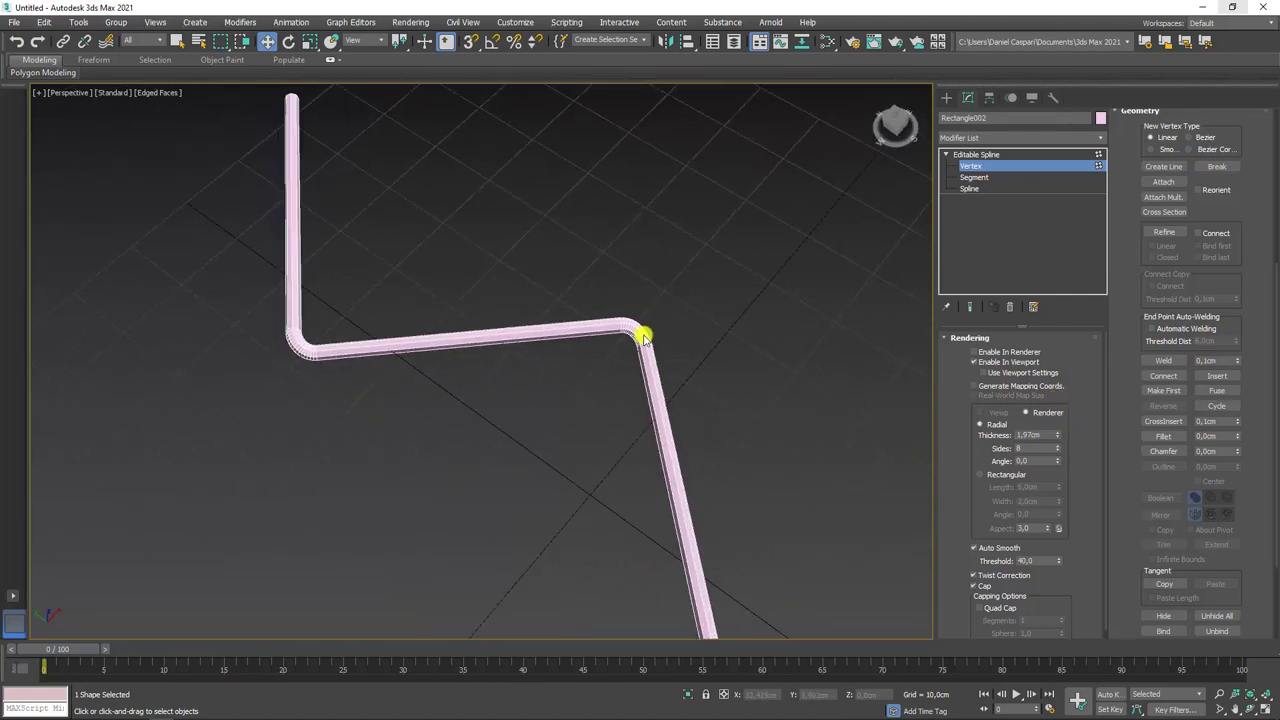
scroll(643, 337, up, 3)
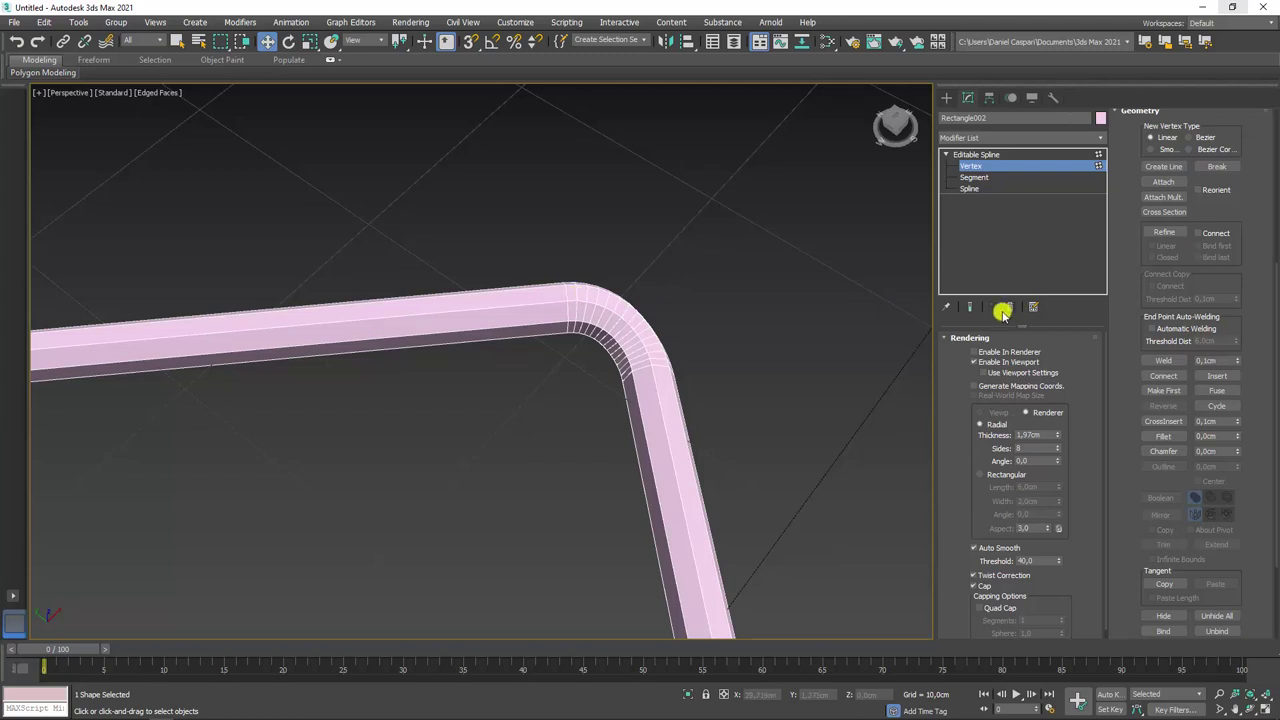
- Collapse Rendering and set Interpolation Steps to 0, after briefly trying 1
click(950, 337)
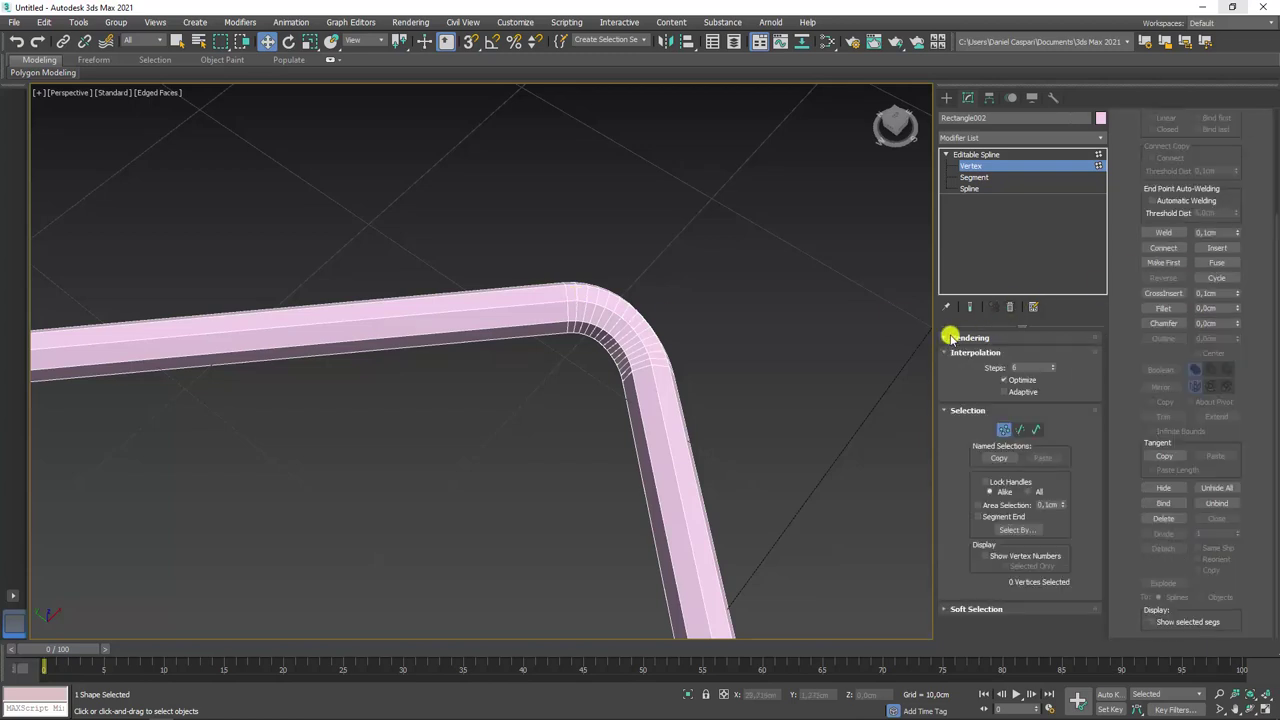
double_click(1023, 367)
right_click(1052, 368)
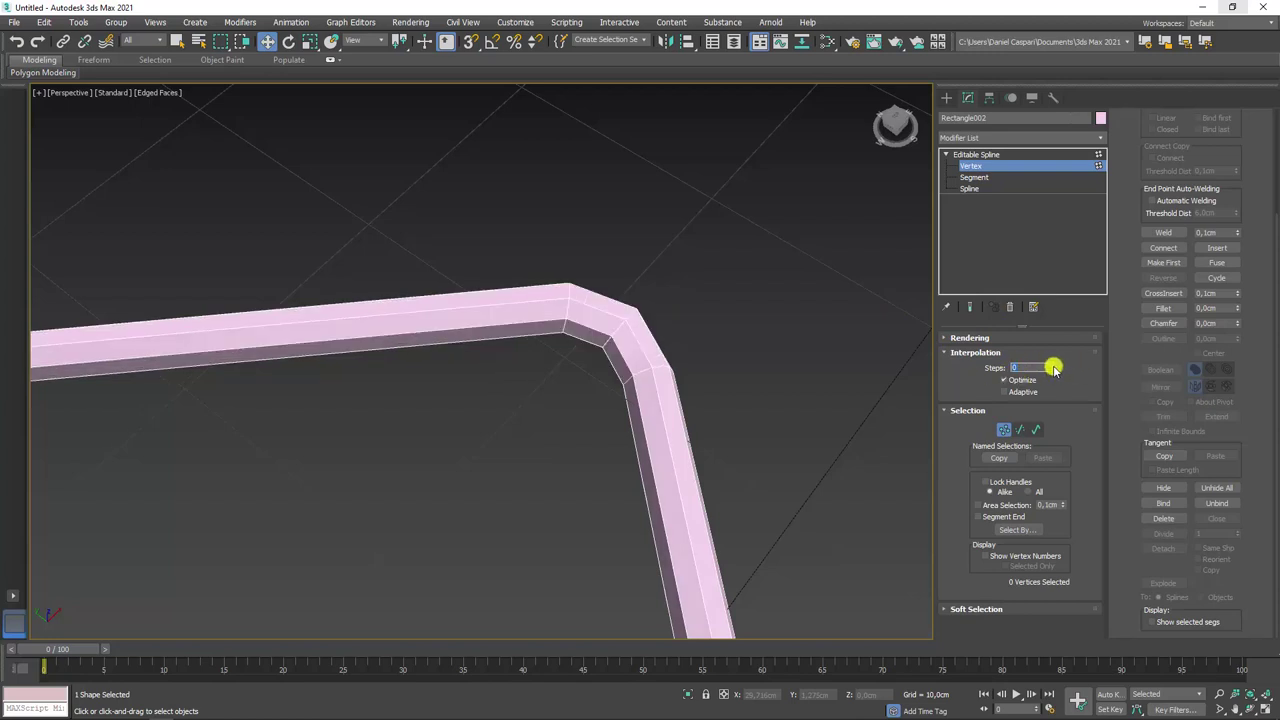
click(1053, 365)
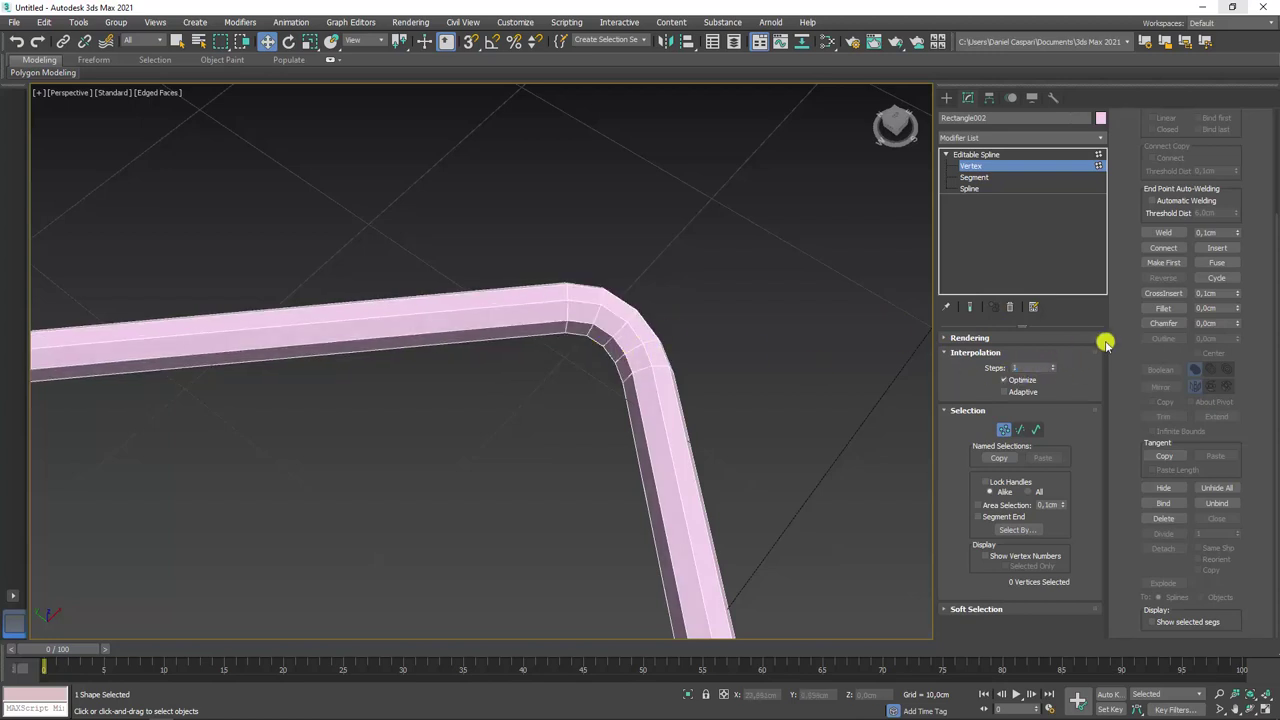
click(1054, 371)
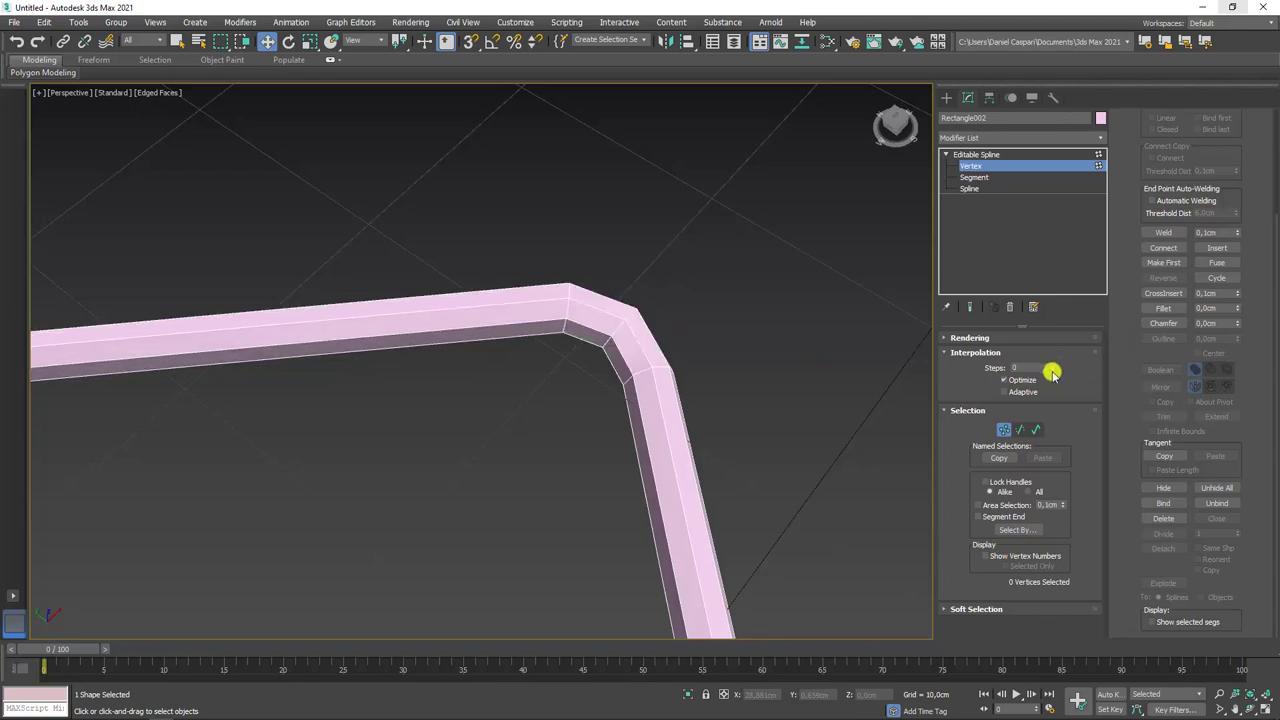
scroll(617, 283, down, 5)
mouse_move(640, 303)
middle_down()
mouse_move(532, 273)
mouse_move(700, 271)
mouse_move(700, 358)
mouse_move(721, 351)
middle_up()
scroll(532, 273, down, 5)
scroll(597, 280, up, 8)
click(975, 154)
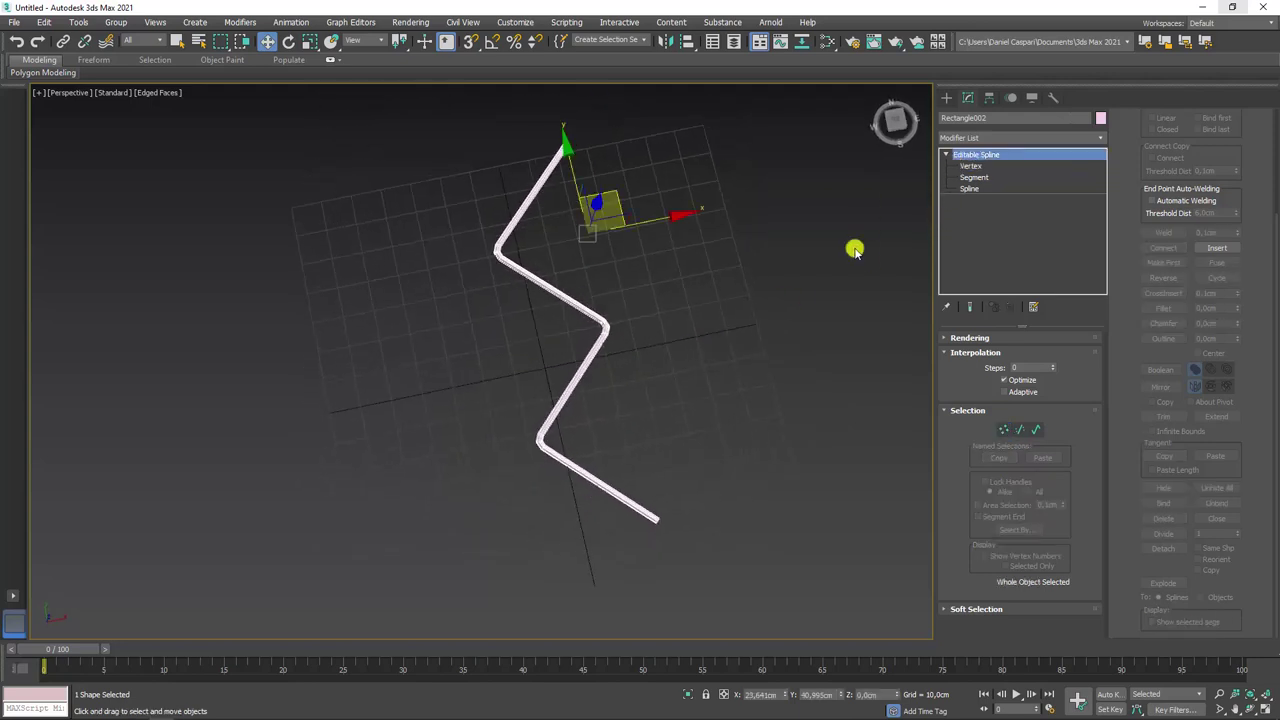
mouse_move(851, 249)
alt+middle_down()
mouse_move(746, 254)
mouse_move(574, 294)
mouse_move(630, 228)
alt+middle_up()
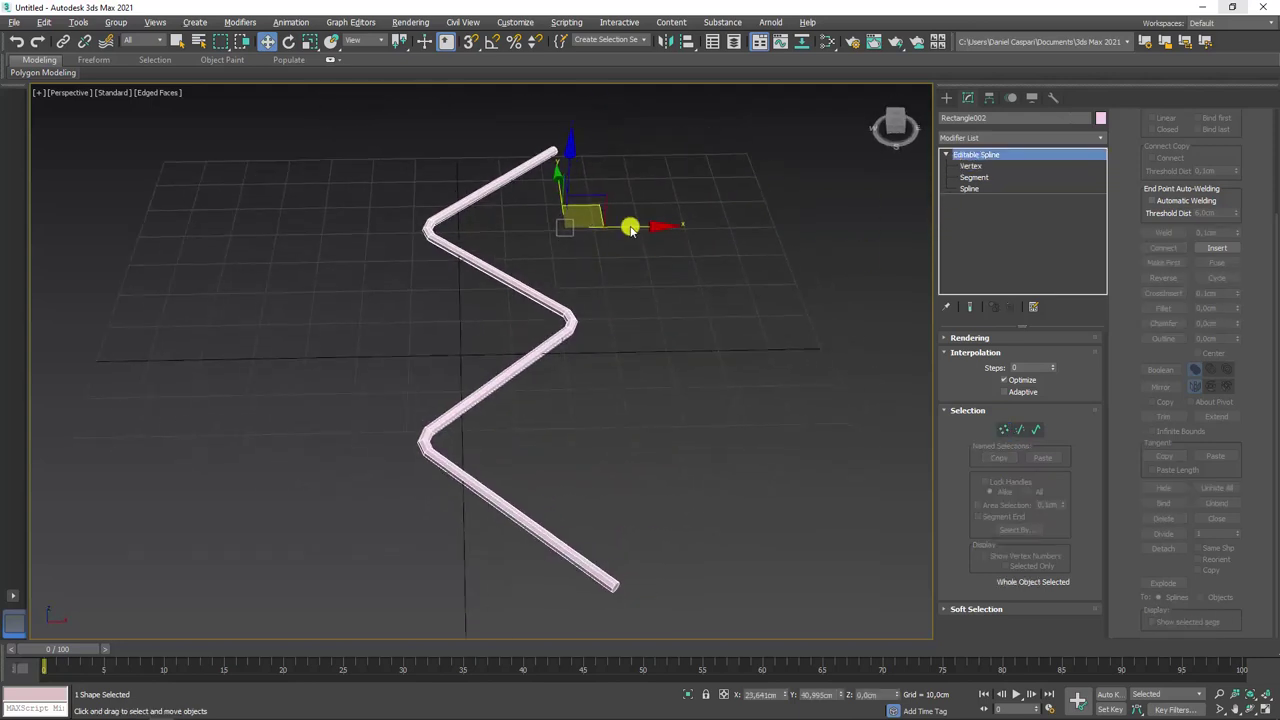
click(667, 41)
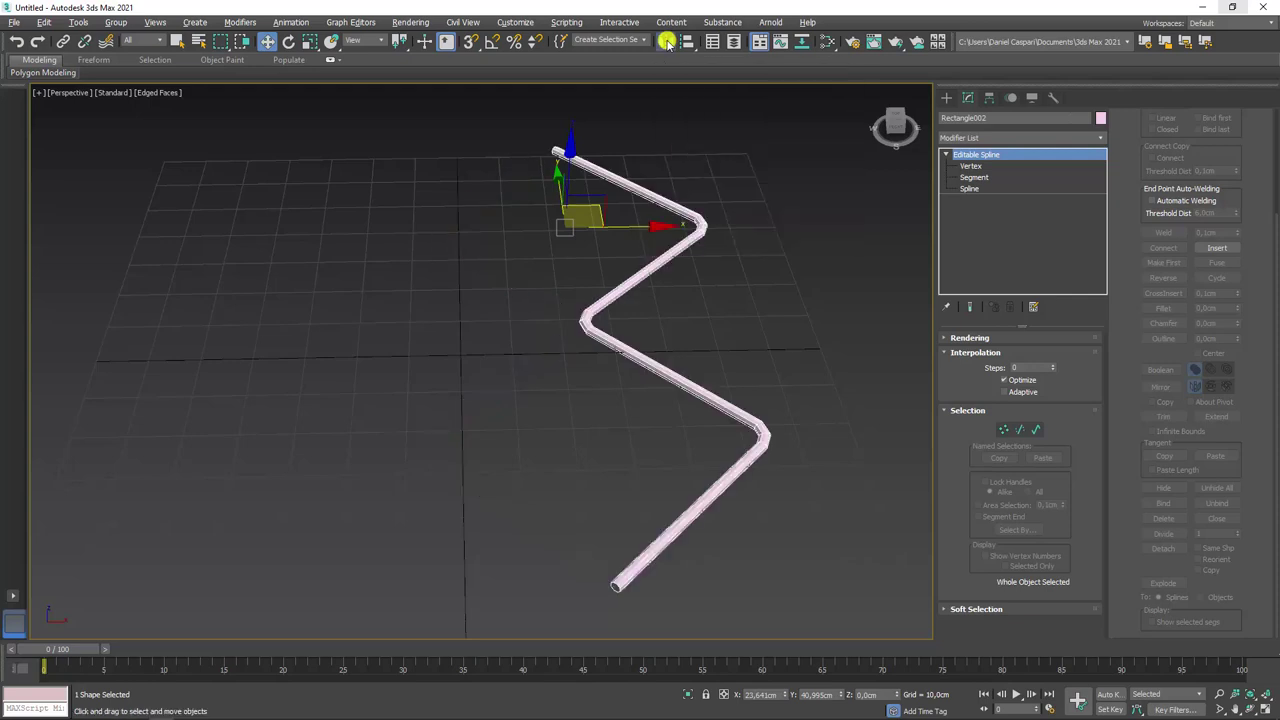
drag(607, 248, 783, 185)
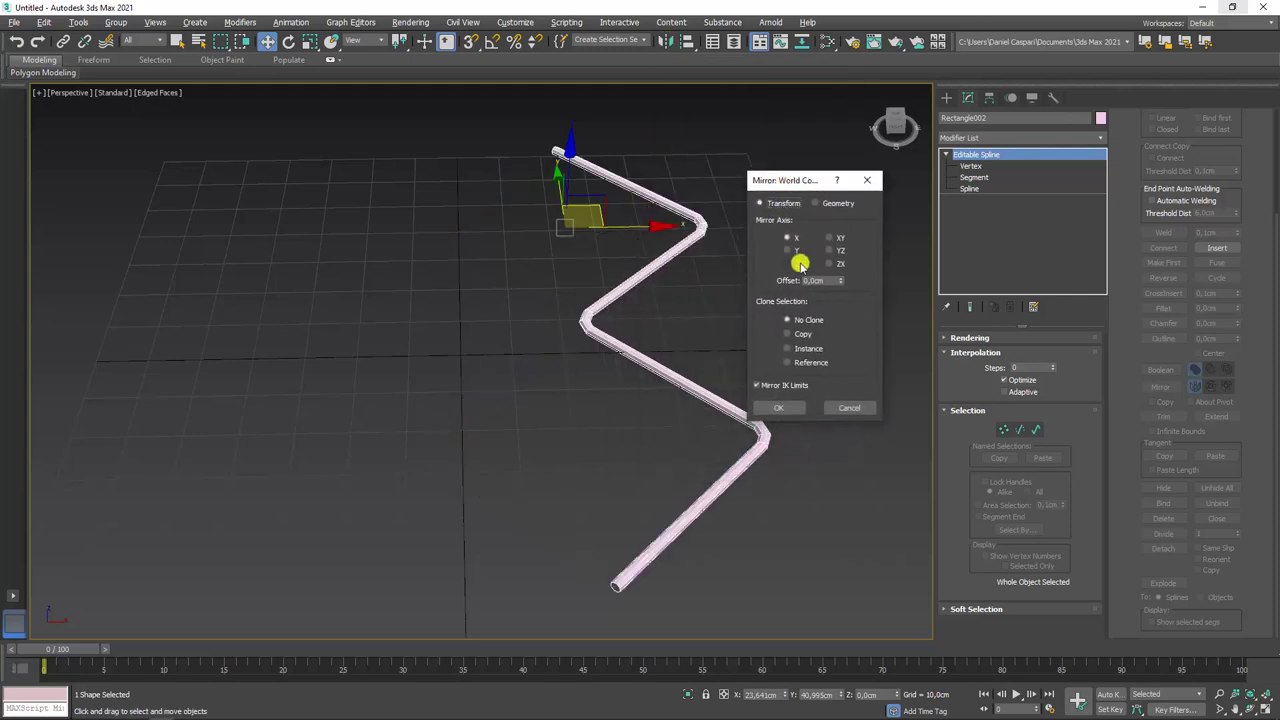
click(787, 334)
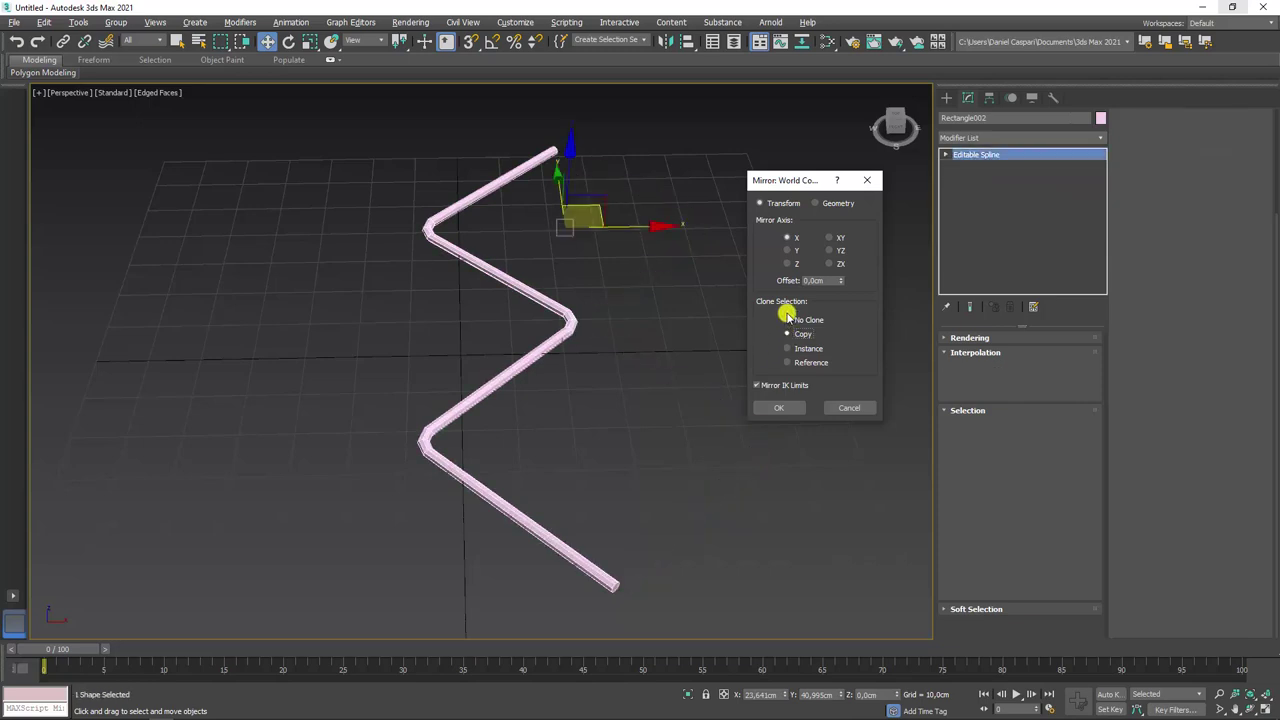
click(786, 409)
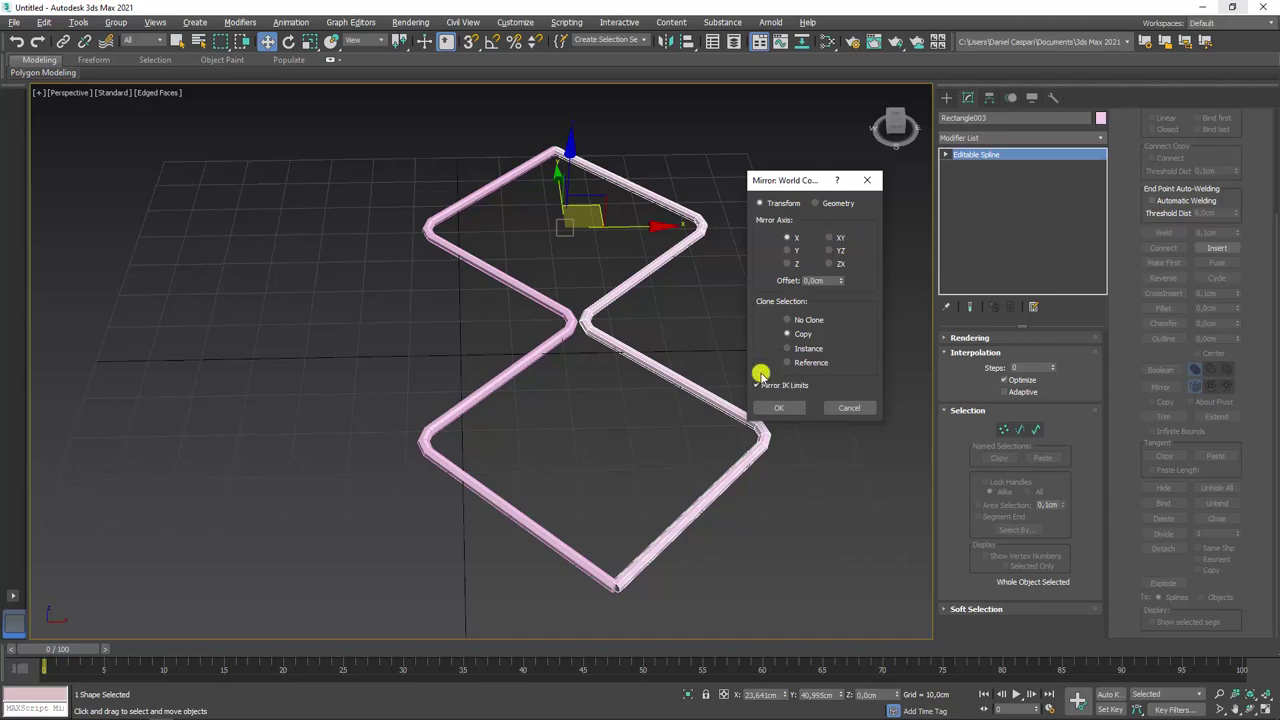
click(790, 405)
scroll(570, 283, up, 5)
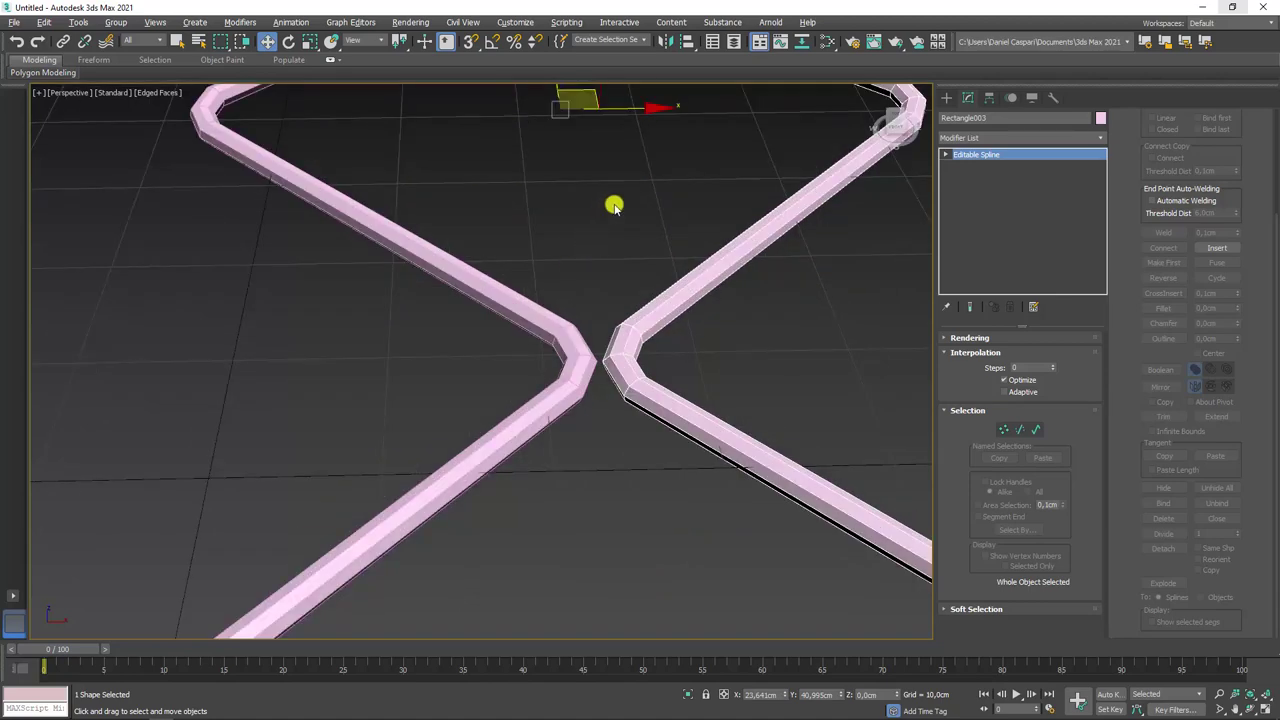
scroll(614, 205, down, 5)
drag(606, 260, 540, 279)
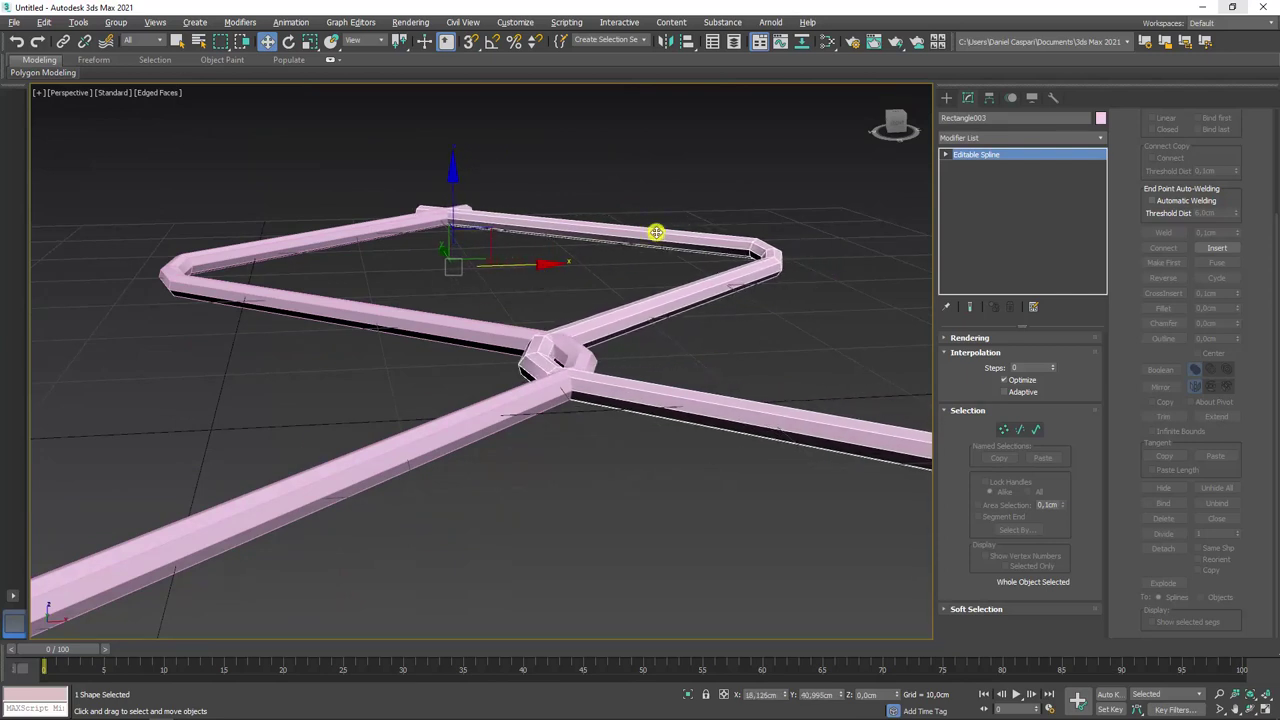
scroll(655, 232, down, 5)
mouse_move(629, 237)
alt+middle_down()
mouse_move(646, 291)
mouse_move(551, 340)
alt+middle_up()
key(Delete)
click(570, 283)
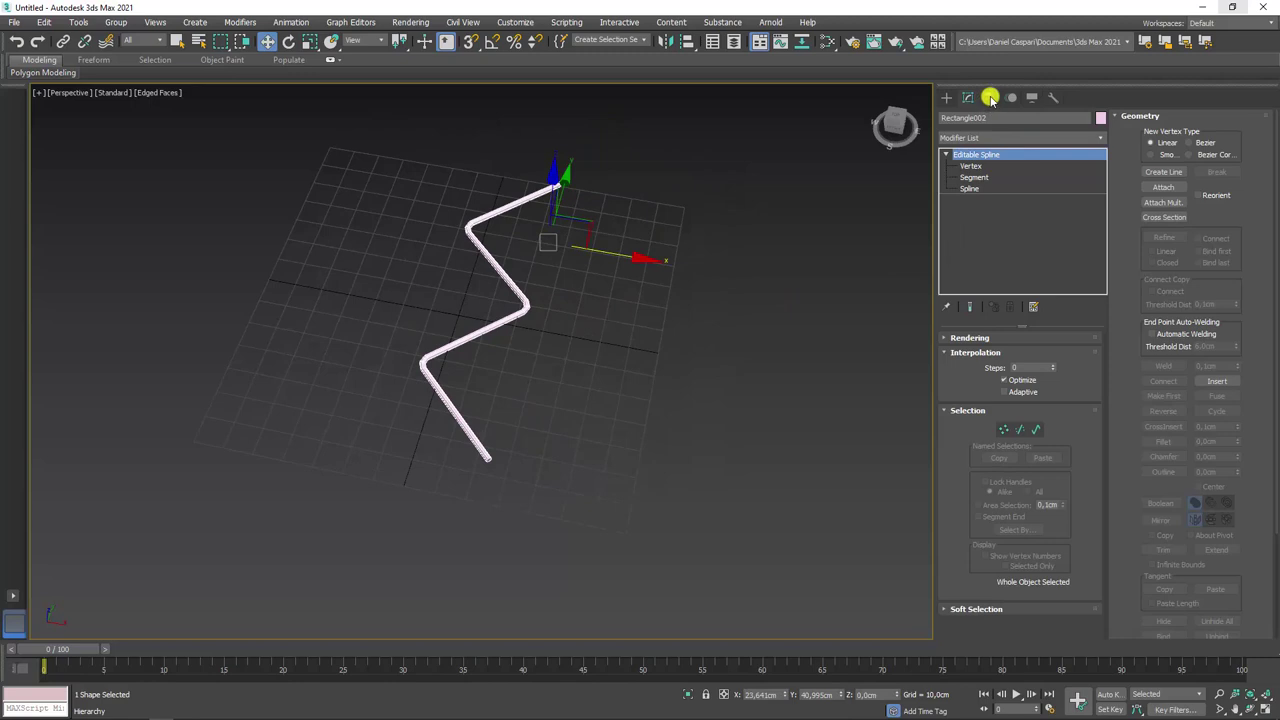
- Center the wire's pivot to the object using Affect Pivot Only
click(990, 97)
click(1020, 190)
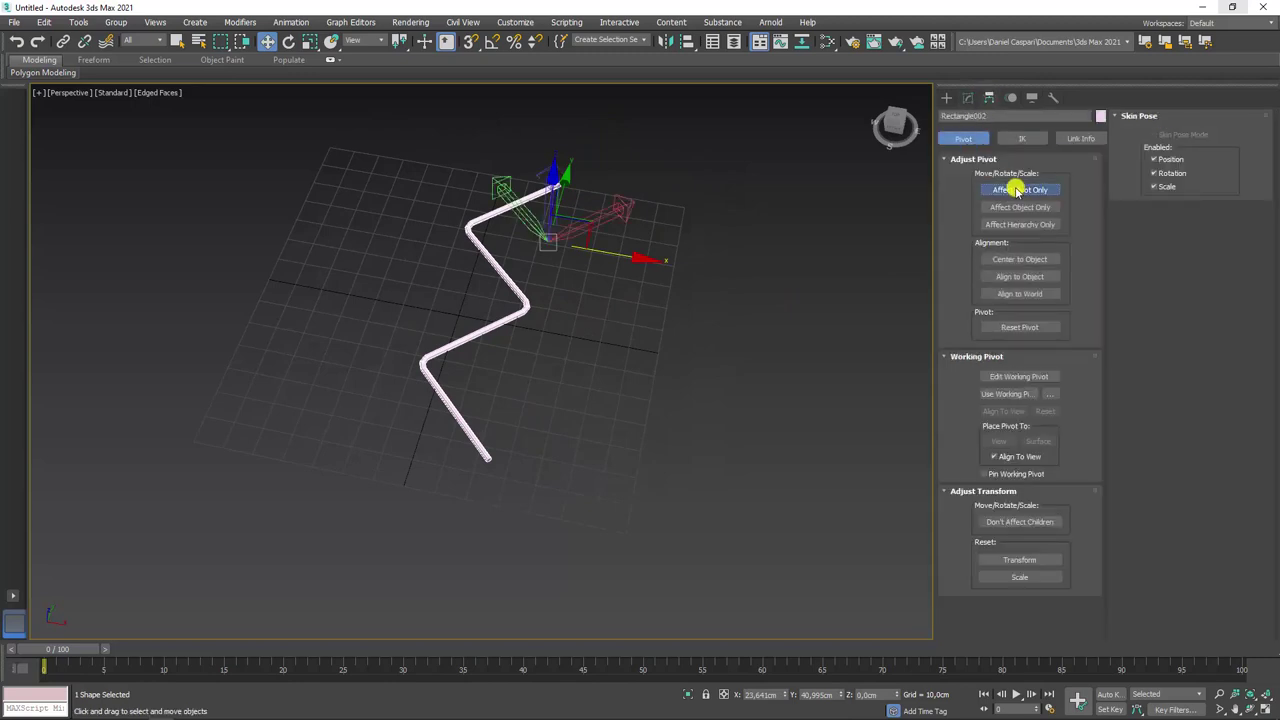
click(1013, 259)
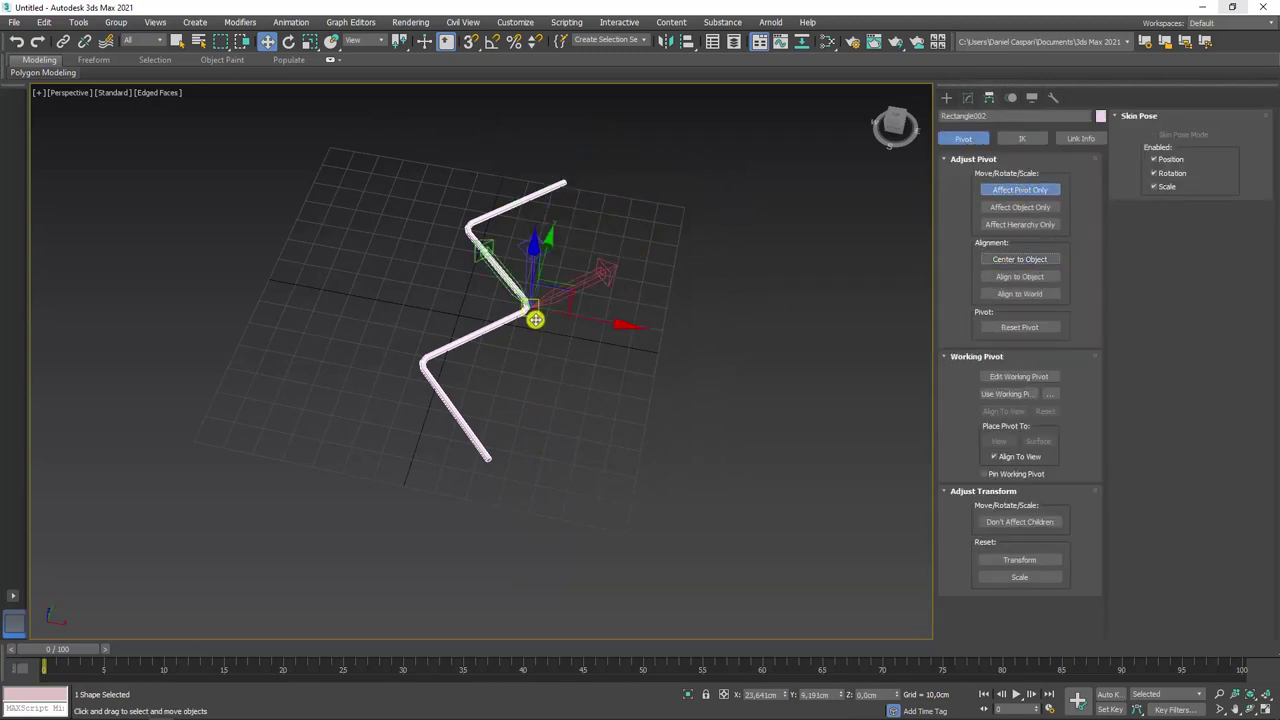
click(1013, 190)
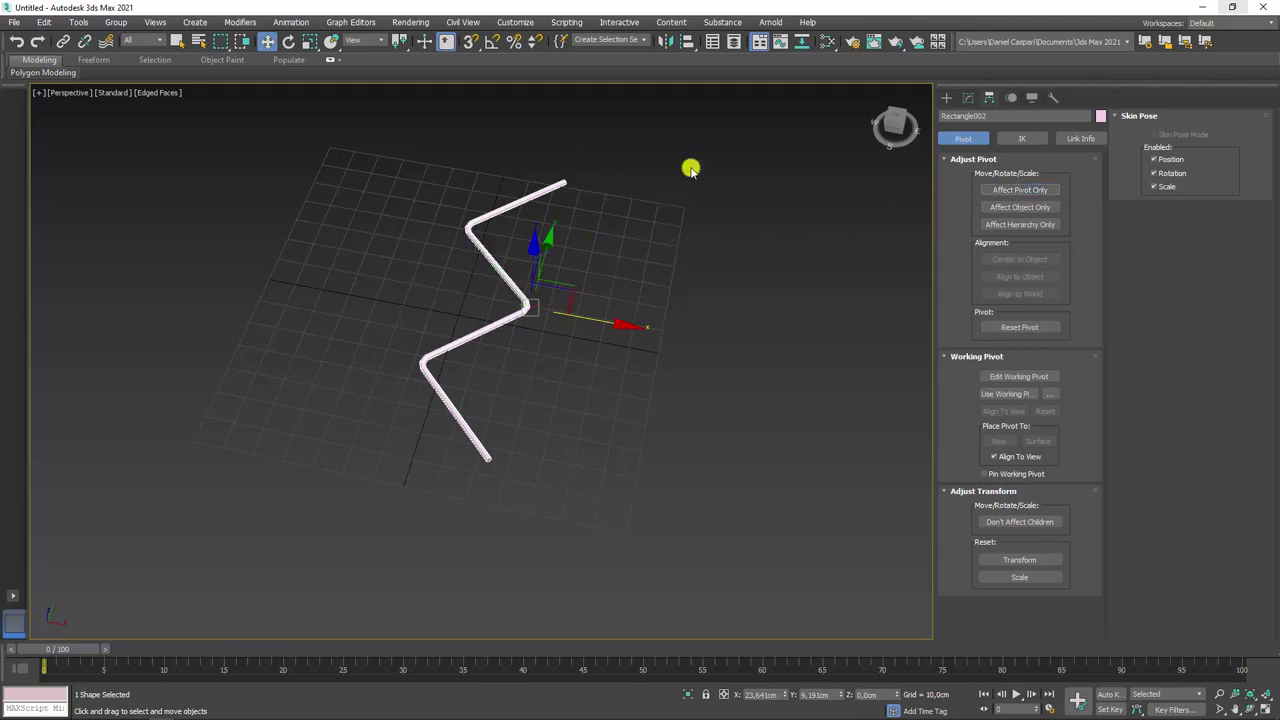
- Mirror the wire across the XY plane as a copy, creating Rectangle003
alt+middle_drag(689, 166, 683, 82)
click(667, 42)
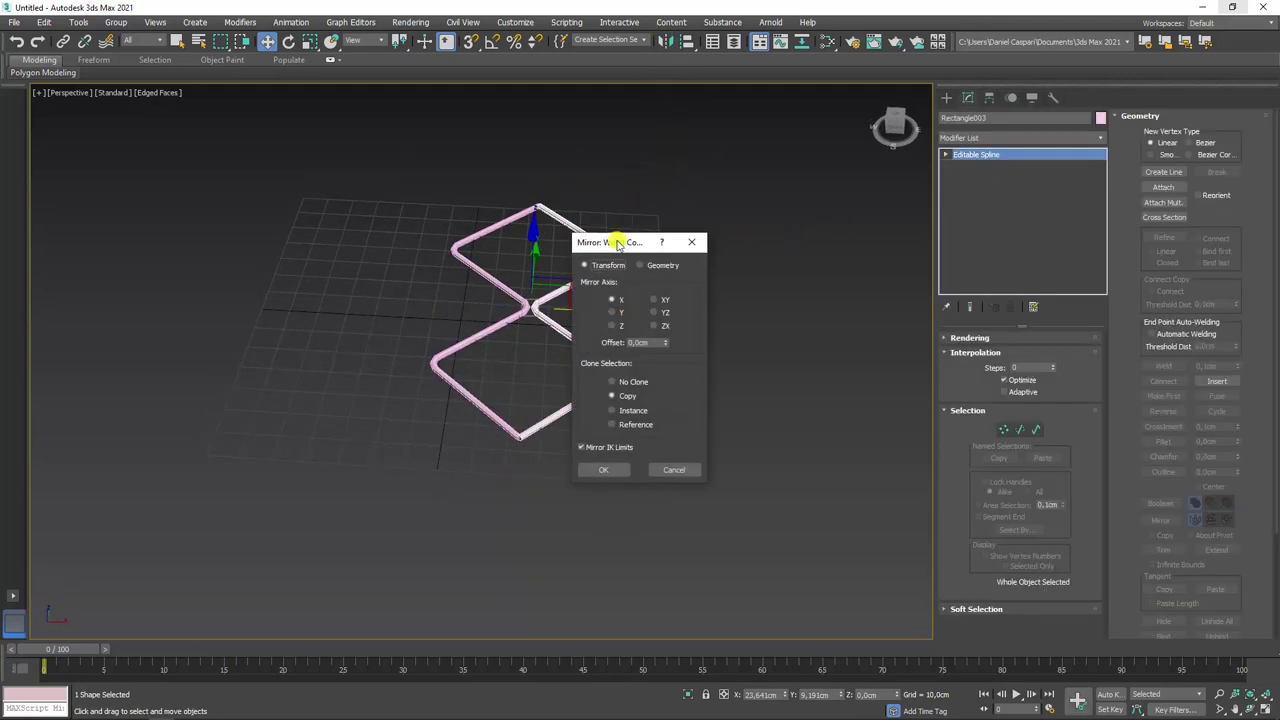
drag(611, 243, 684, 204)
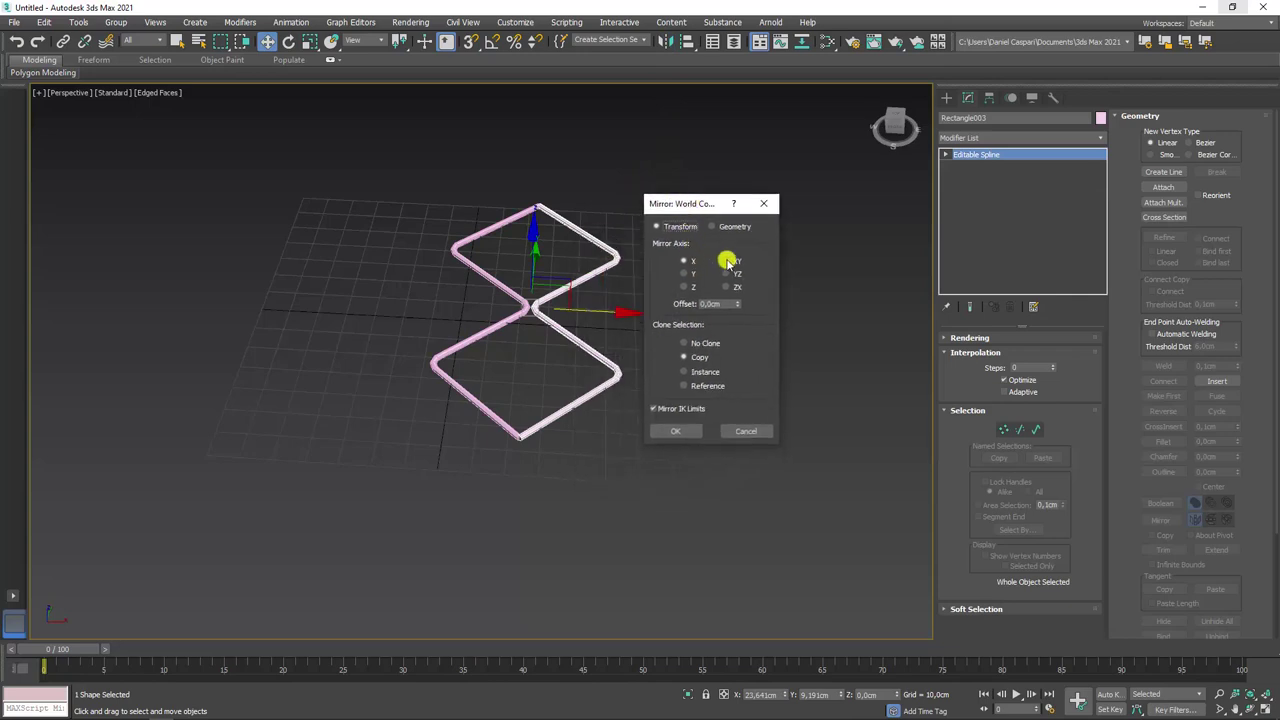
click(728, 261)
click(682, 428)
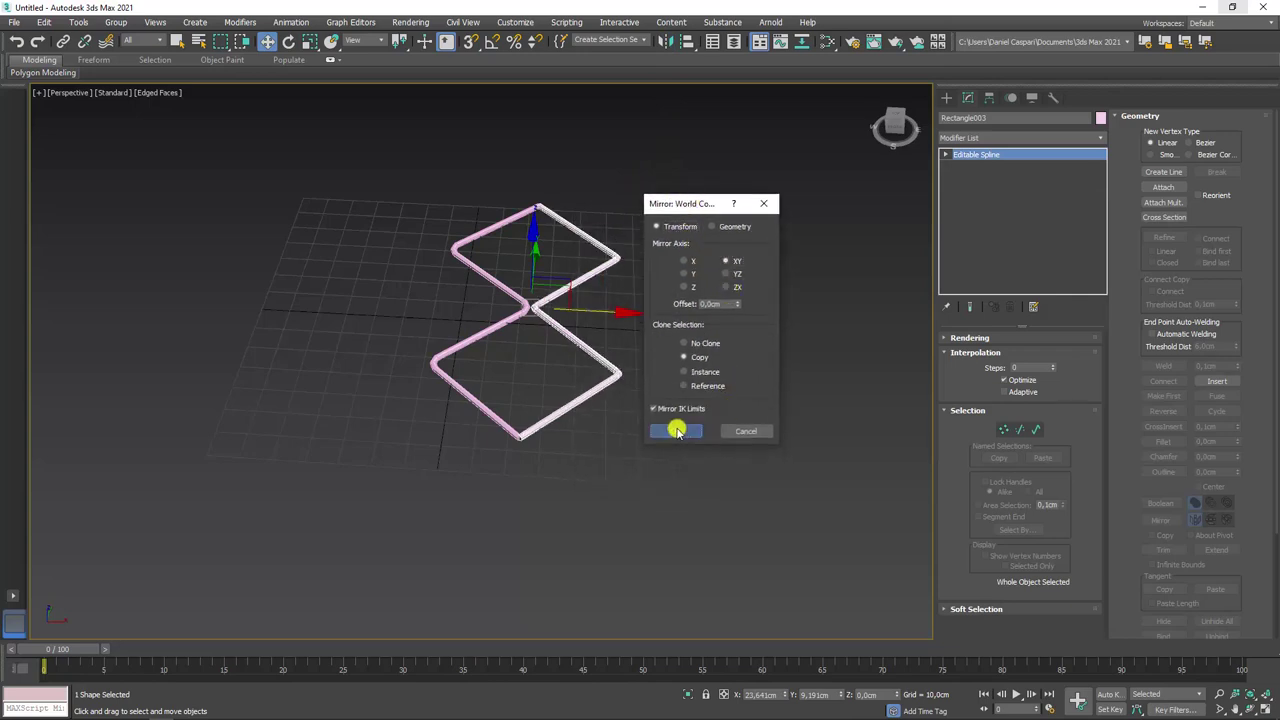
scroll(538, 333, up, 5)
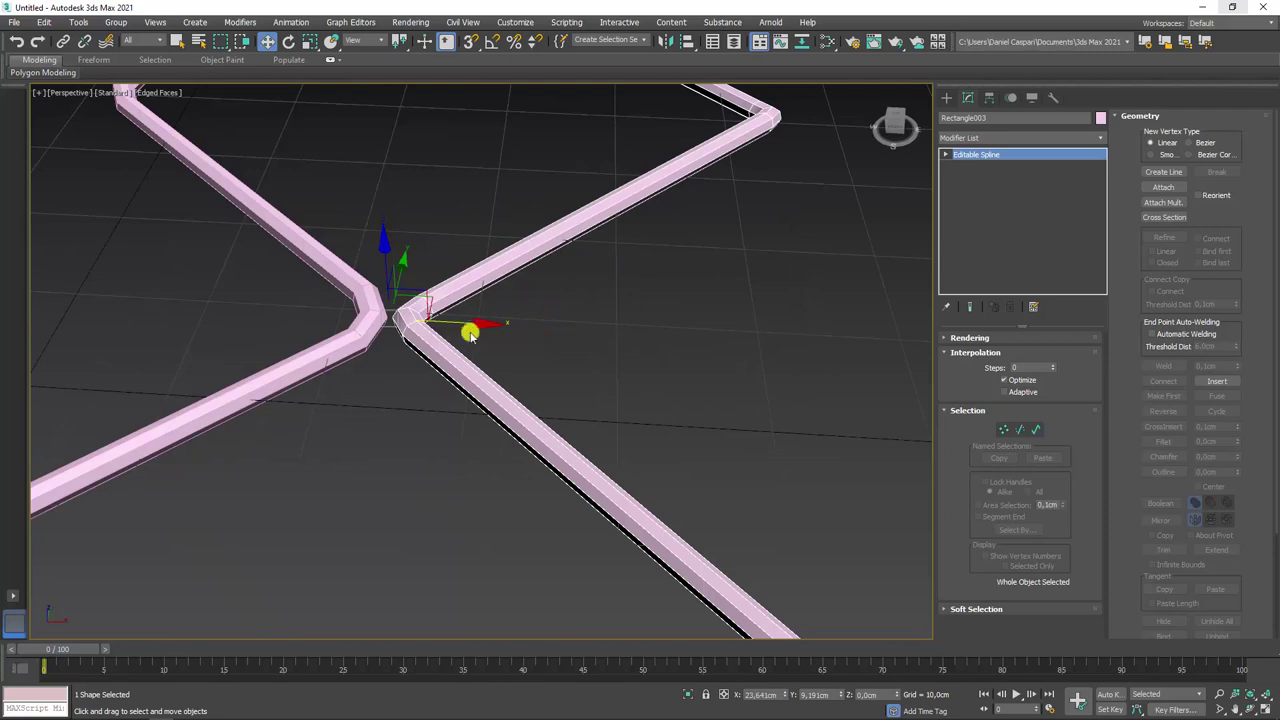
- Slide the mirrored copy along X until its corner meets the original's corner
drag(470, 333, 400, 304)
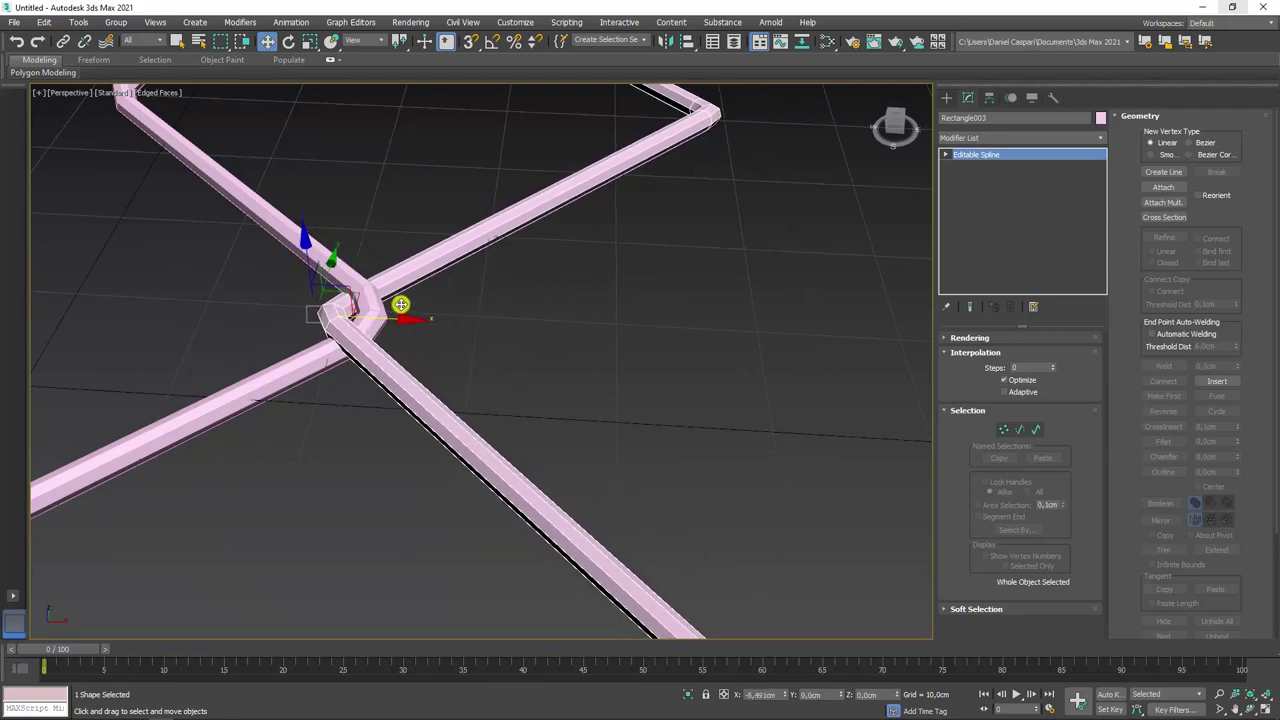
alt+middle_drag(400, 304, 420, 337)
scroll(371, 294, up, 2)
scroll(343, 329, up, 2)
mouse_move(343, 329)
alt+middle_down()
mouse_move(394, 320)
mouse_move(431, 274)
mouse_move(611, 289)
alt+middle_up()
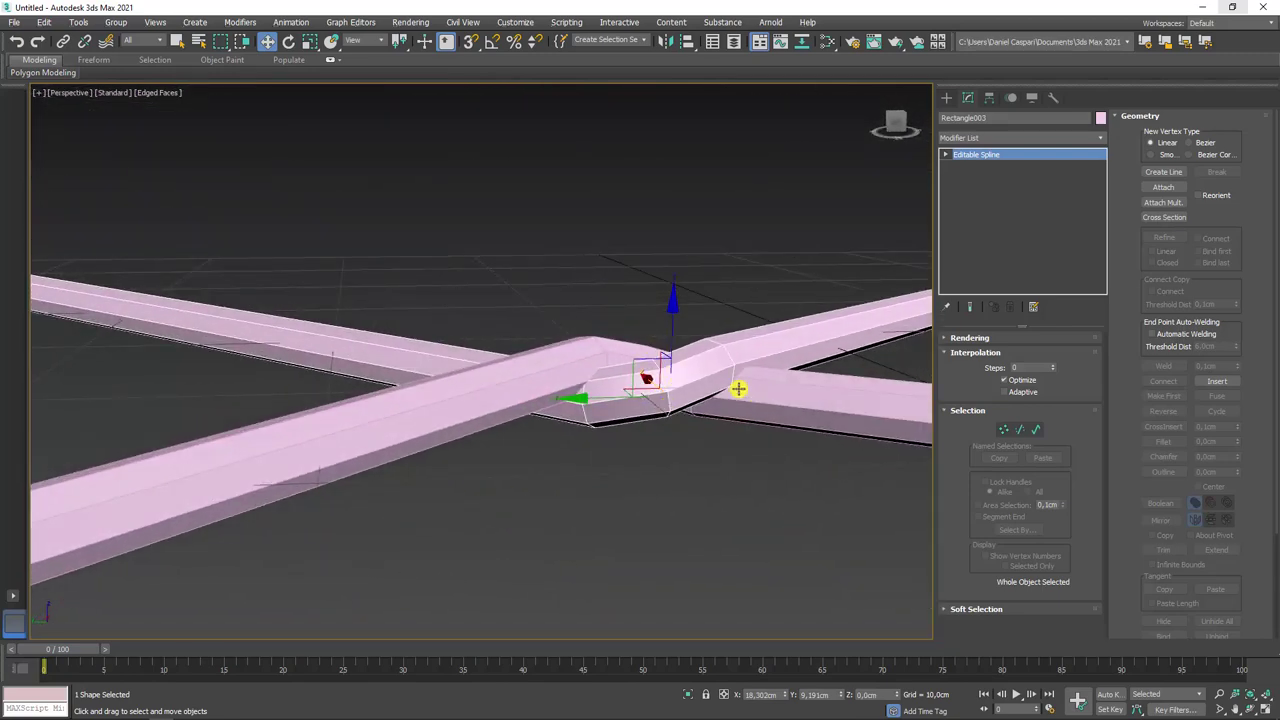
mouse_move(754, 377)
alt+middle_down()
mouse_move(723, 406)
mouse_move(566, 428)
alt+middle_up()
scroll(566, 428, down, 2)
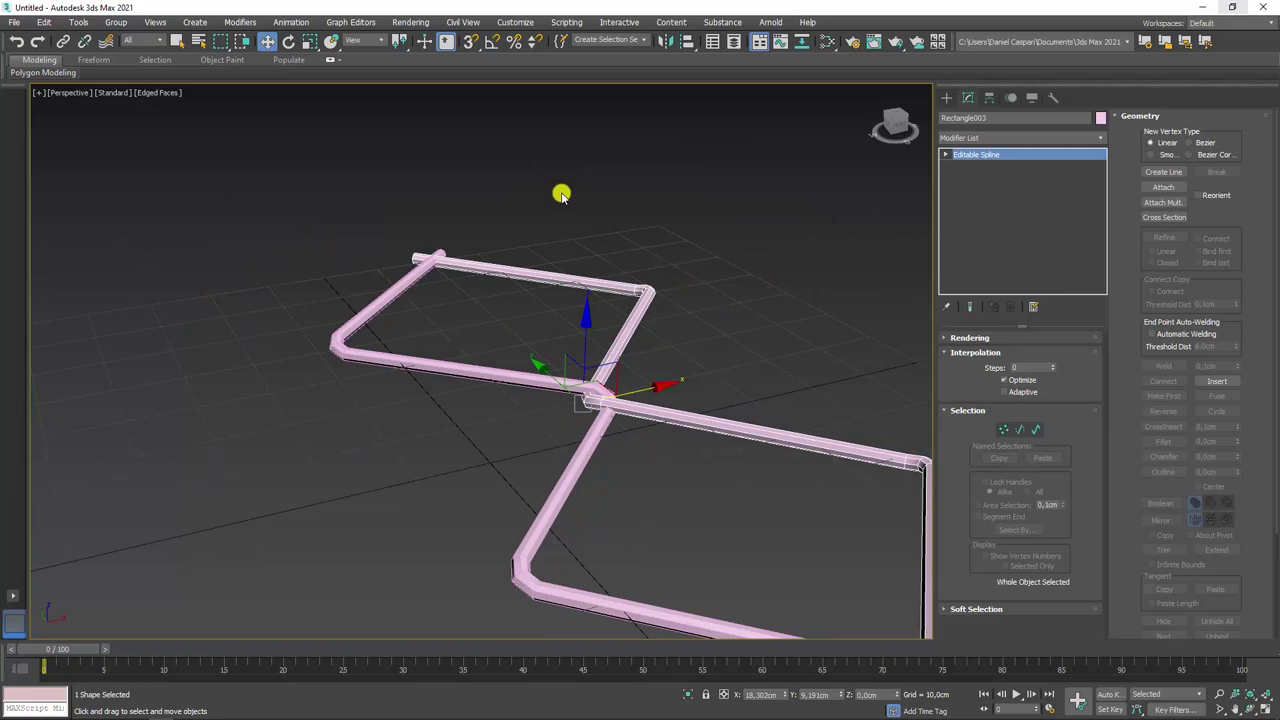
scroll(700, 257, down, 1)
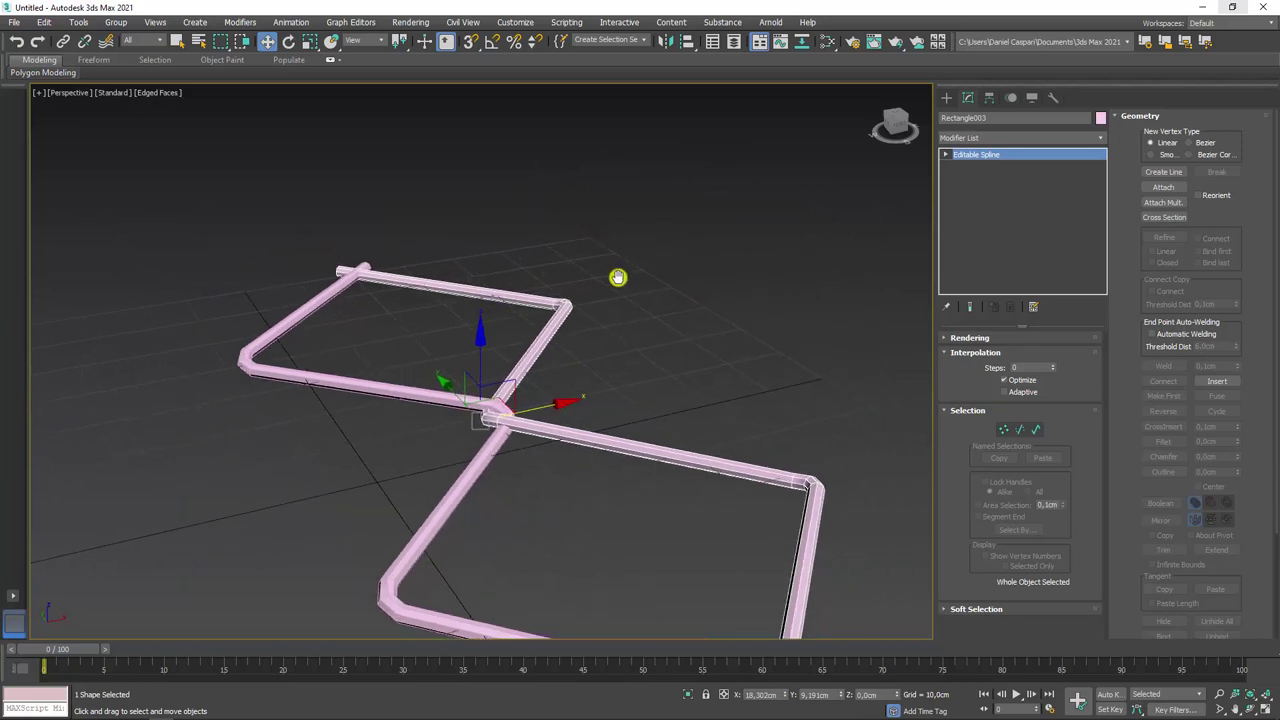
scroll(614, 277, down, 2)
mouse_move(614, 277)
alt+middle_down()
mouse_move(680, 300)
mouse_move(622, 325)
alt+middle_up()
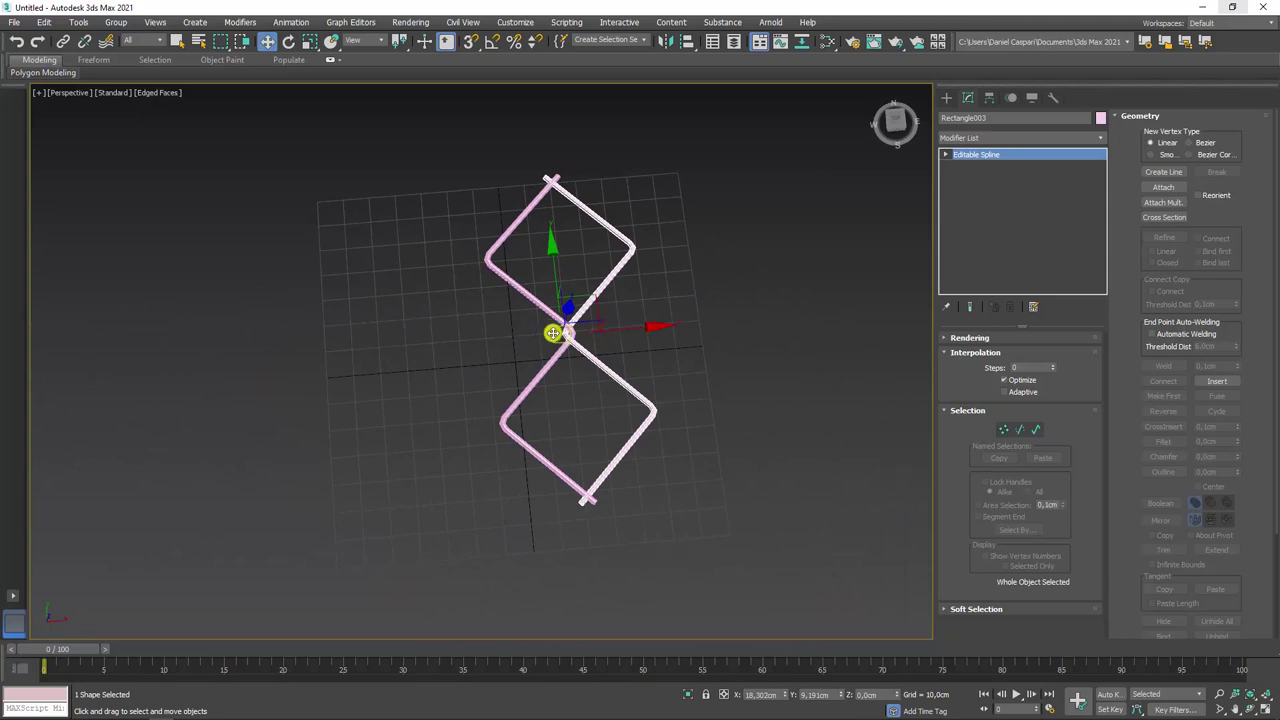
- Inspect the figure-eight from another angle and select the original wire Rectangle002
scroll(553, 333, up, 2)
scroll(570, 328, up, 3)
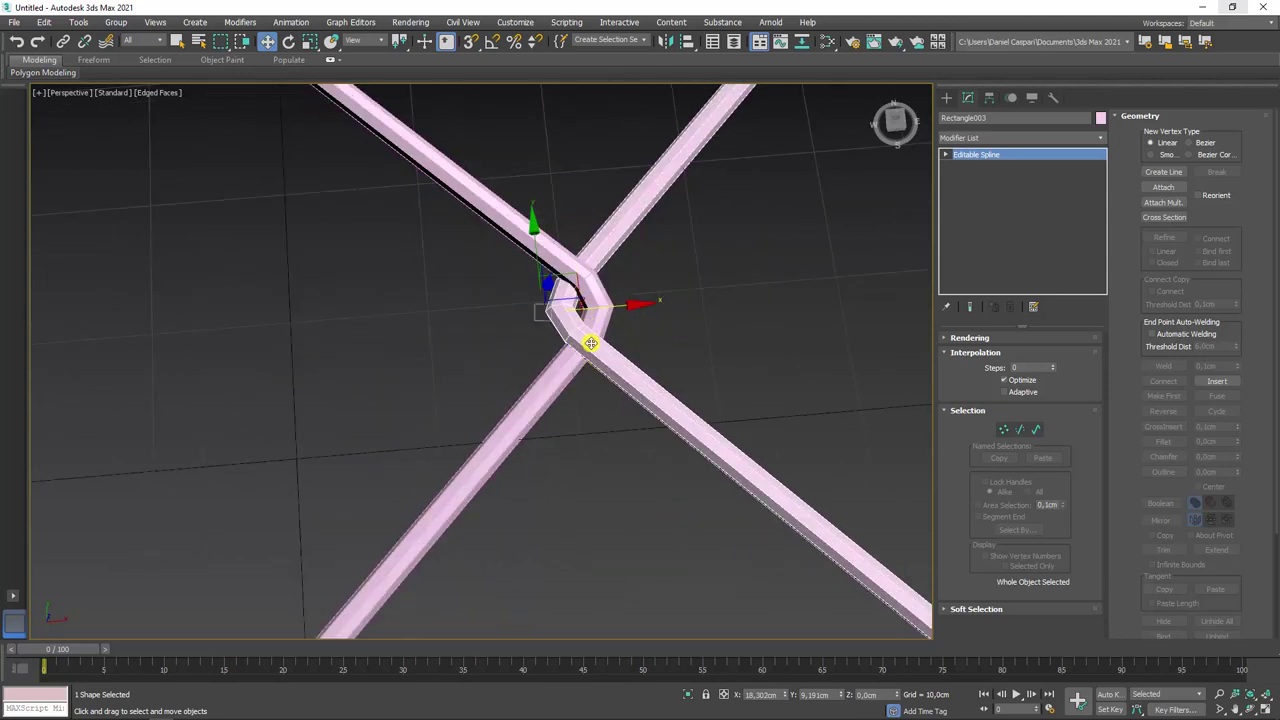
scroll(595, 313, down, 1)
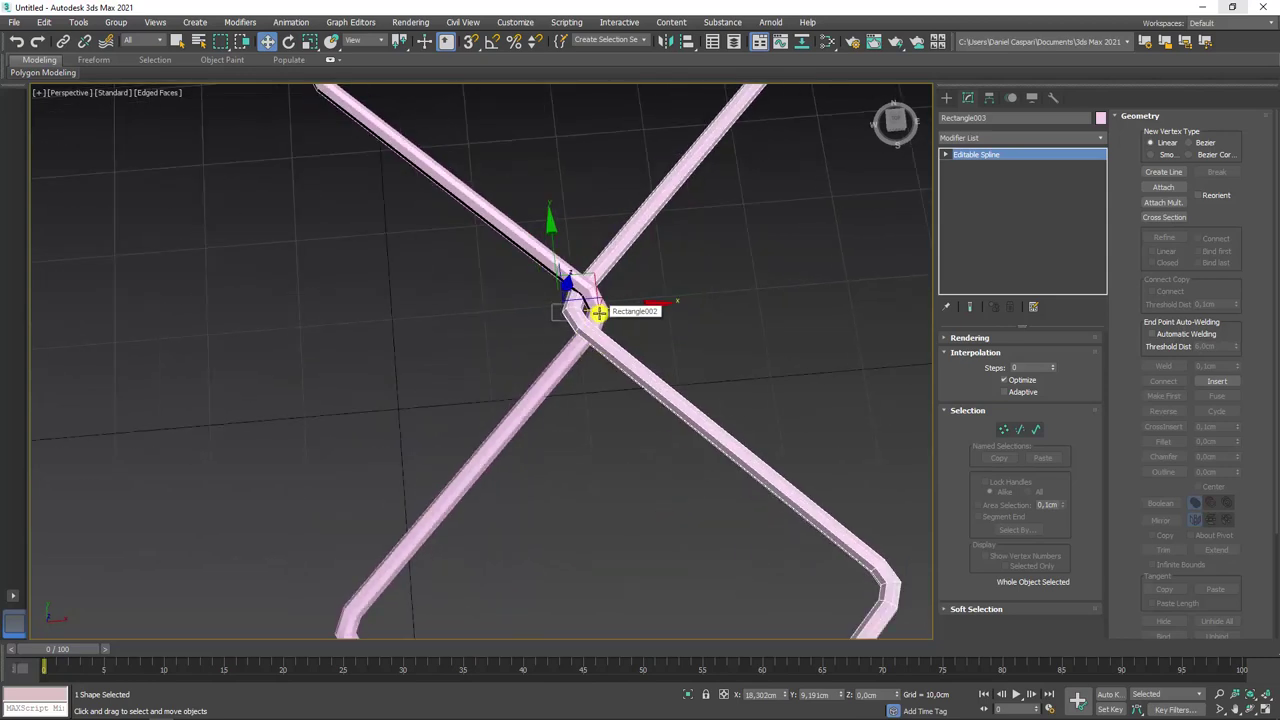
scroll(603, 310, up, 2)
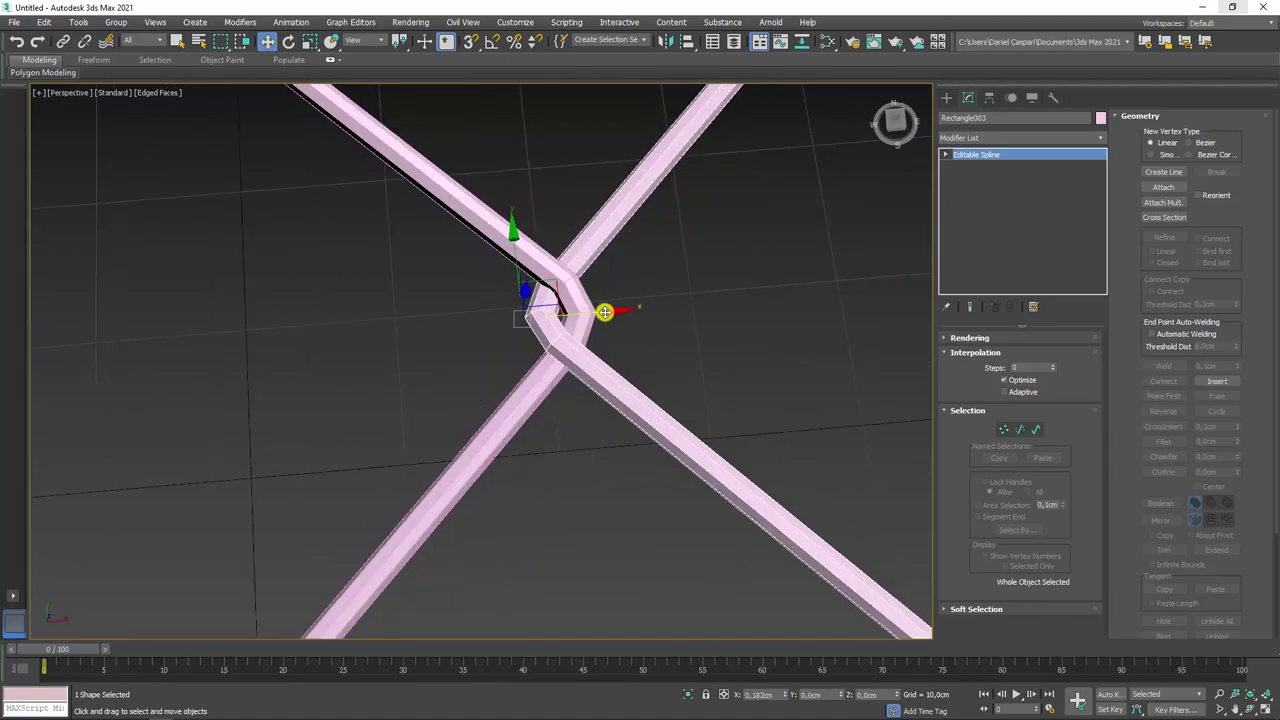
scroll(605, 312, down, 5)
mouse_move(658, 320)
alt+middle_down()
mouse_move(671, 291)
mouse_move(627, 336)
alt+middle_up()
click(507, 284)
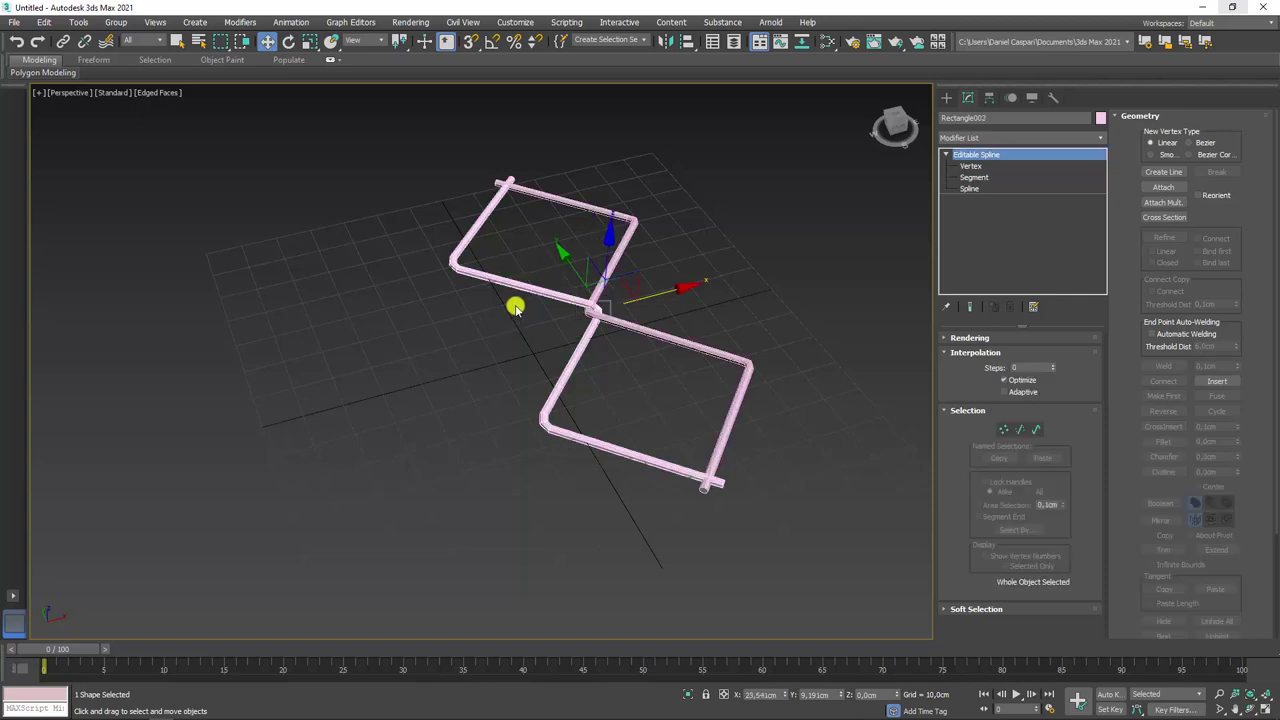
- Convert Rectangle002 to Editable Poly and attach the mirrored copy Rectangle003 into it
right_click(515, 287)
mouse_move(545, 429)
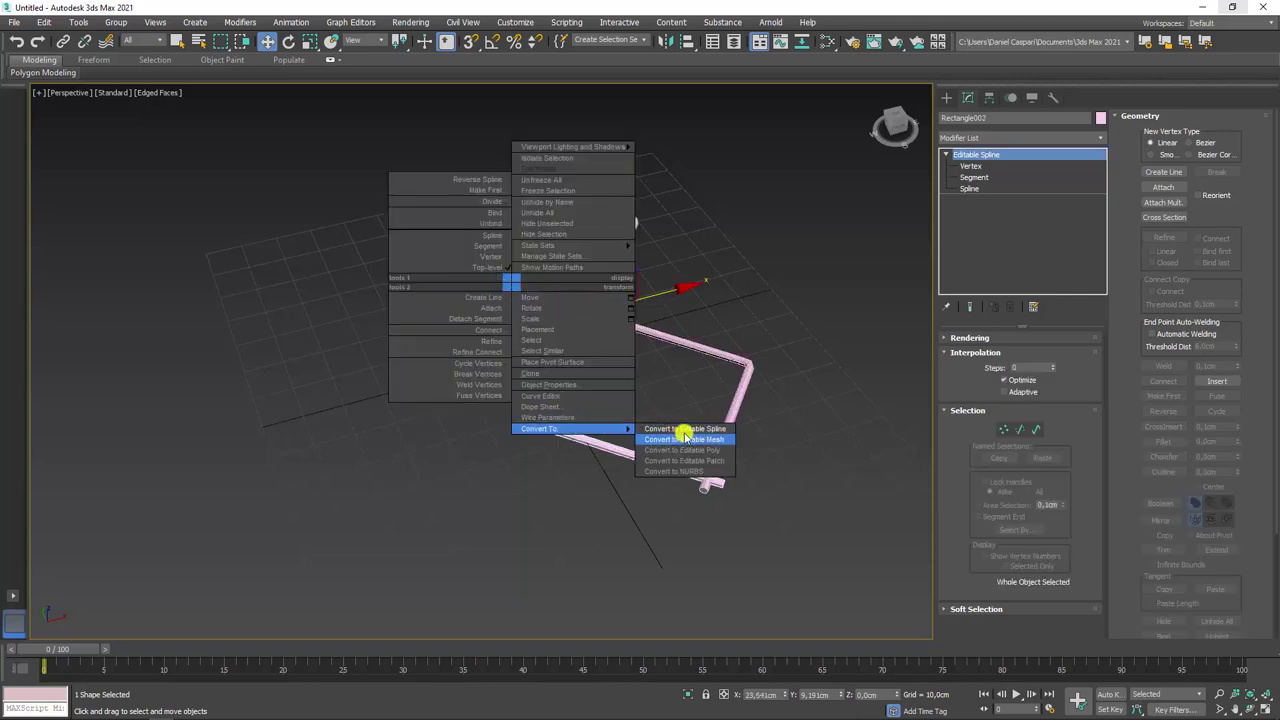
click(686, 450)
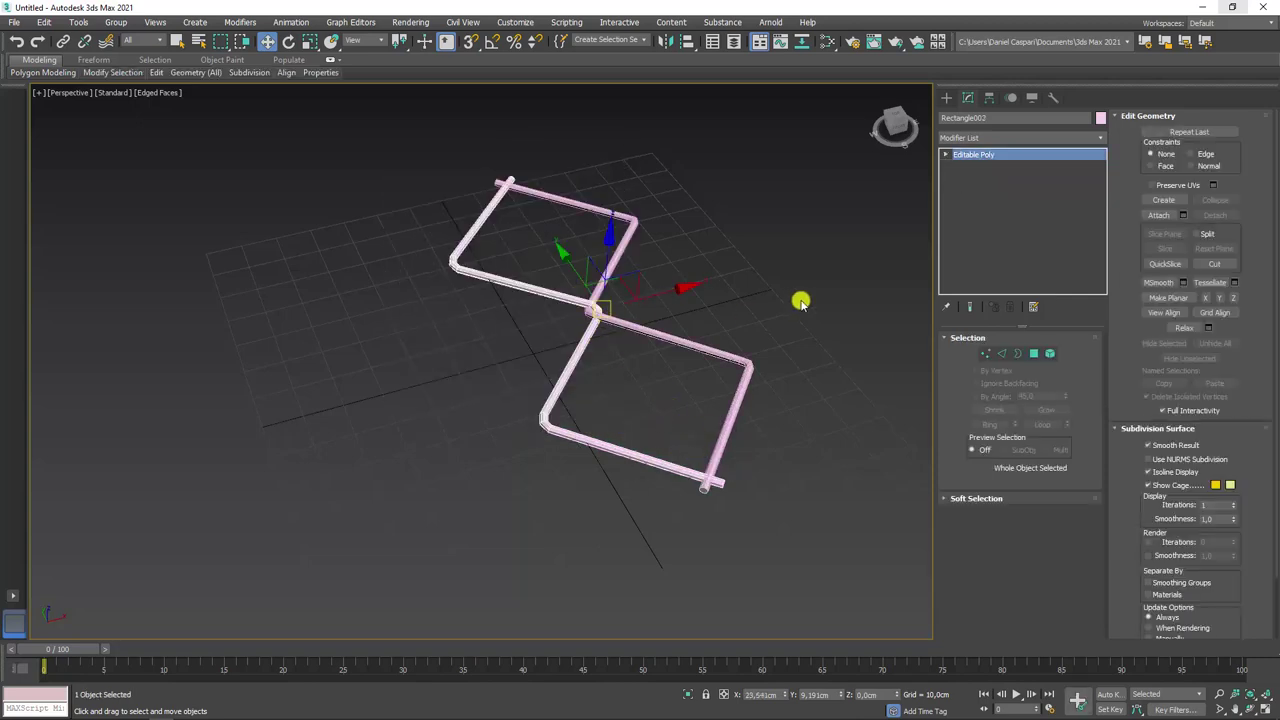
click(1158, 214)
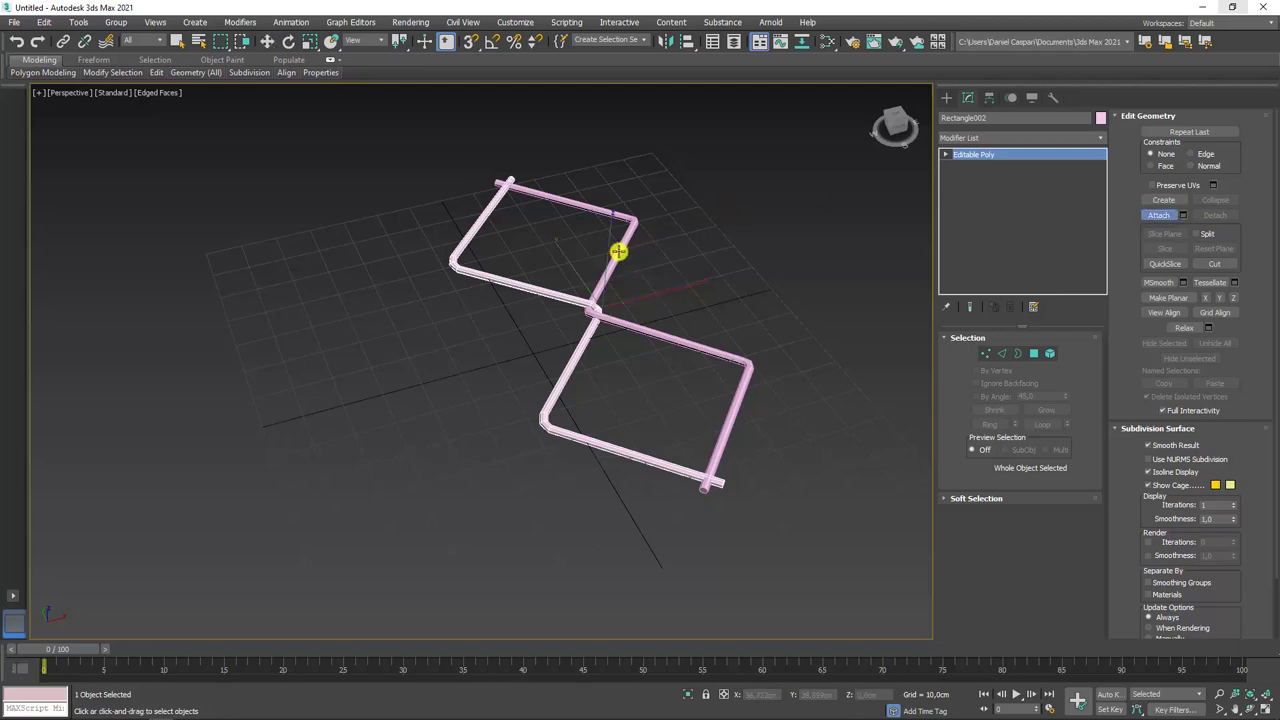
click(619, 252)
key(w)
mouse_move(754, 269)
alt+middle_down()
mouse_move(743, 360)
mouse_move(724, 288)
mouse_move(763, 234)
mouse_move(789, 280)
mouse_move(729, 289)
mouse_move(703, 356)
mouse_move(705, 471)
alt+middle_up()
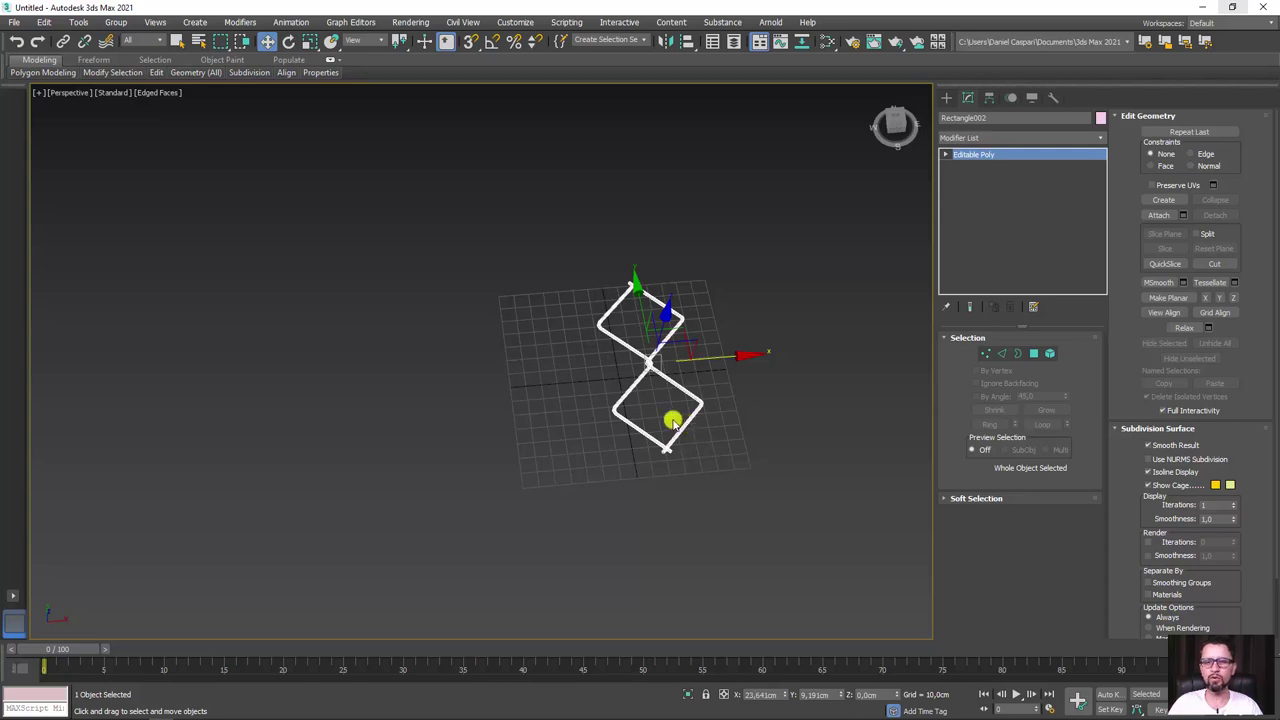
scroll(672, 420, up, 5)
mouse_move(674, 340)
alt+middle_down()
mouse_move(766, 320)
mouse_move(754, 297)
mouse_move(647, 291)
alt+middle_up()
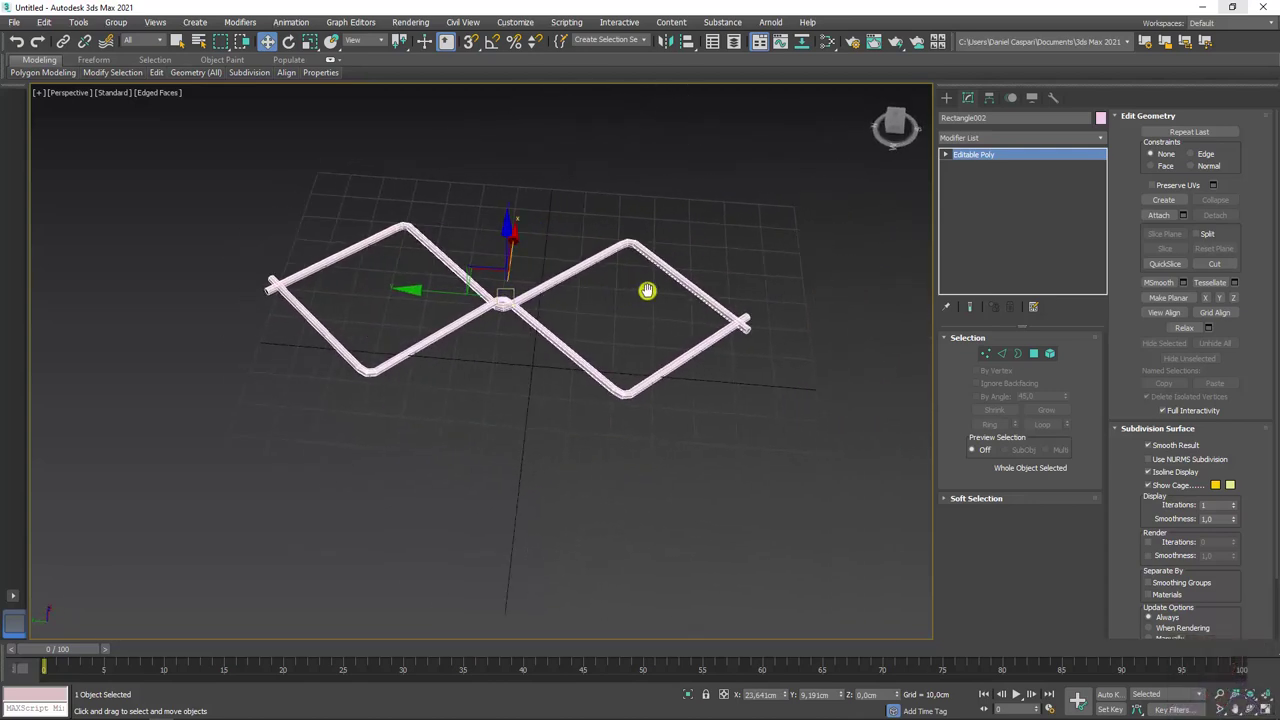
- In Polygon mode, delete the polygons of the right-hand corner
click(1030, 354)
drag(757, 377, 697, 220)
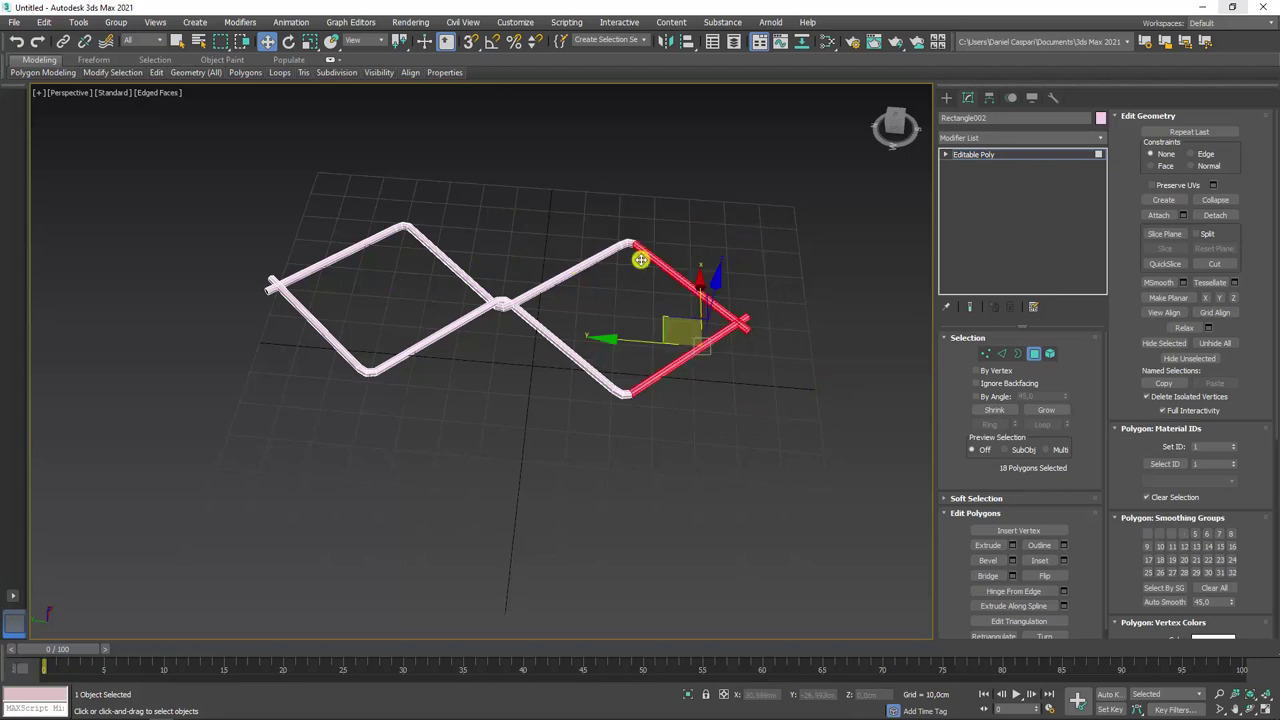
key(Delete)
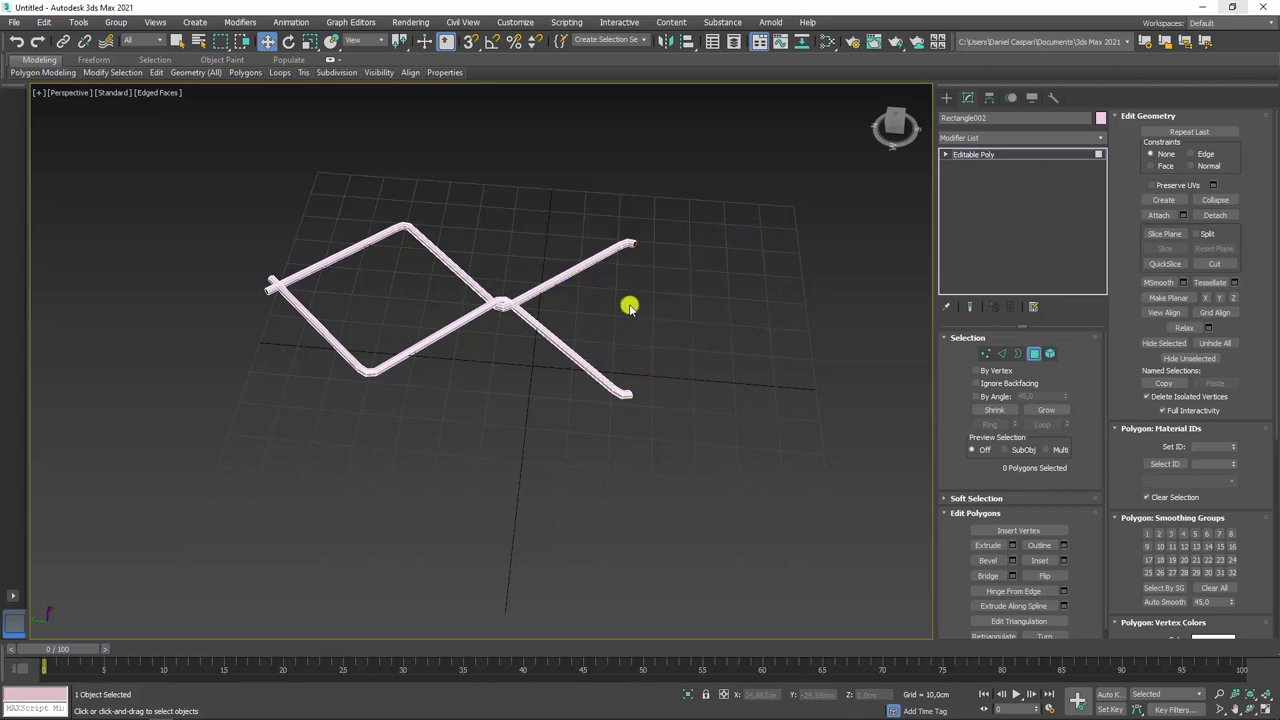
- Delete the left half's polygons, leaving an X crossing, and exit sub-object mode
mouse_move(528, 329)
middle_down()
mouse_move(651, 337)
mouse_move(643, 314)
middle_up()
scroll(637, 313, up, 3)
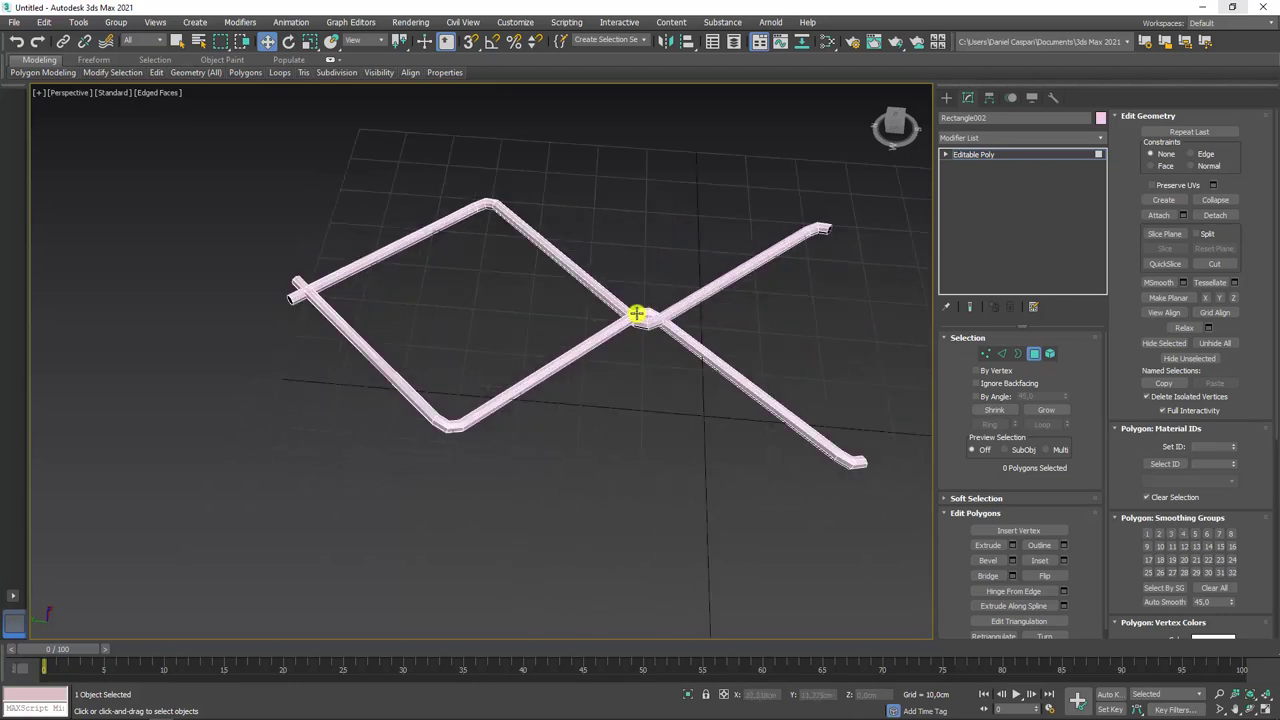
drag(254, 131, 532, 500)
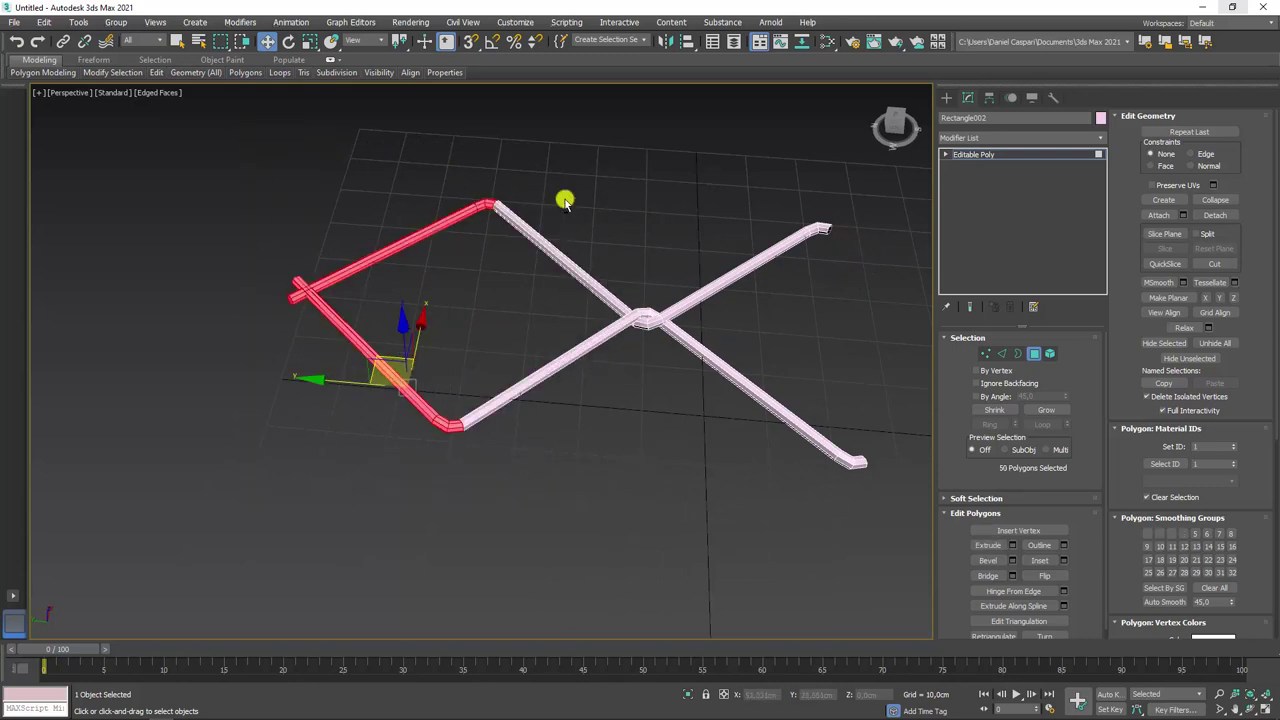
key(Delete)
mouse_move(713, 302)
alt+middle_down()
mouse_move(586, 323)
mouse_move(566, 266)
mouse_move(654, 266)
mouse_move(628, 340)
mouse_move(560, 329)
mouse_move(600, 350)
alt+middle_up()
mouse_move(813, 260)
alt+middle_down()
mouse_move(629, 314)
mouse_move(471, 314)
mouse_move(569, 305)
alt+middle_up()
click(987, 155)
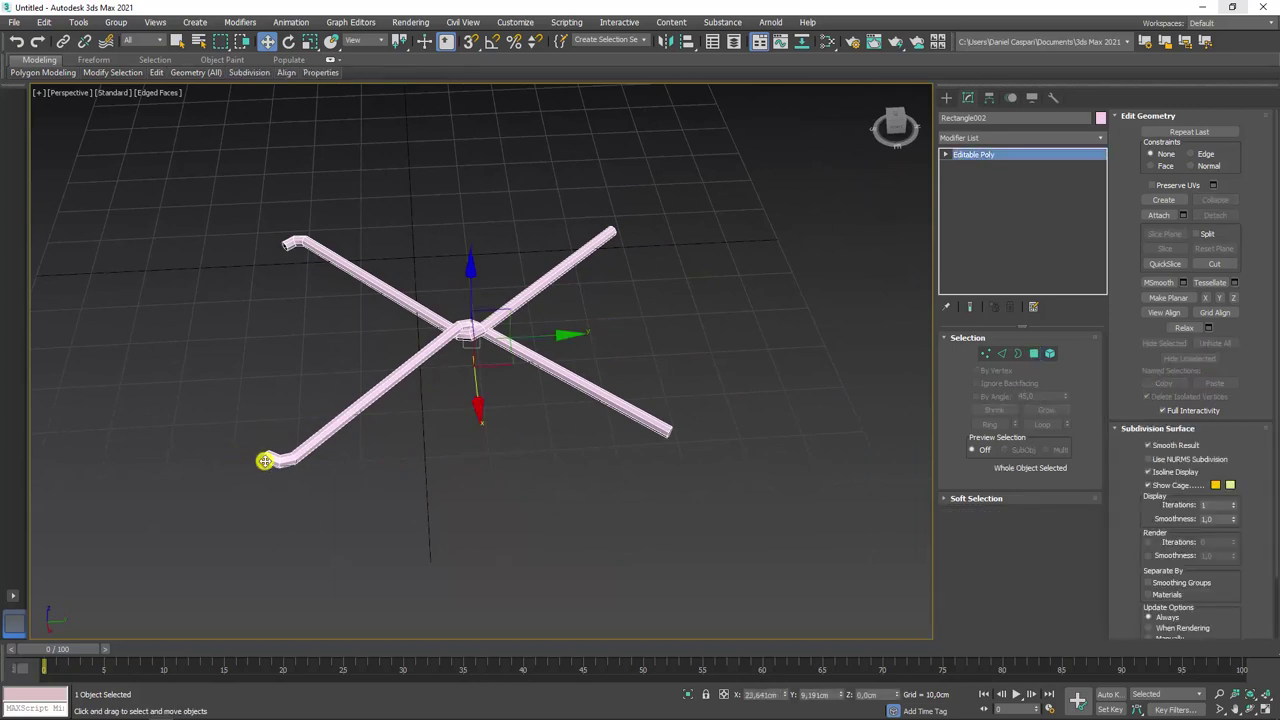
- Enable 3D snapping with Vertex checked in Grid and Snap Settings
click(470, 42)
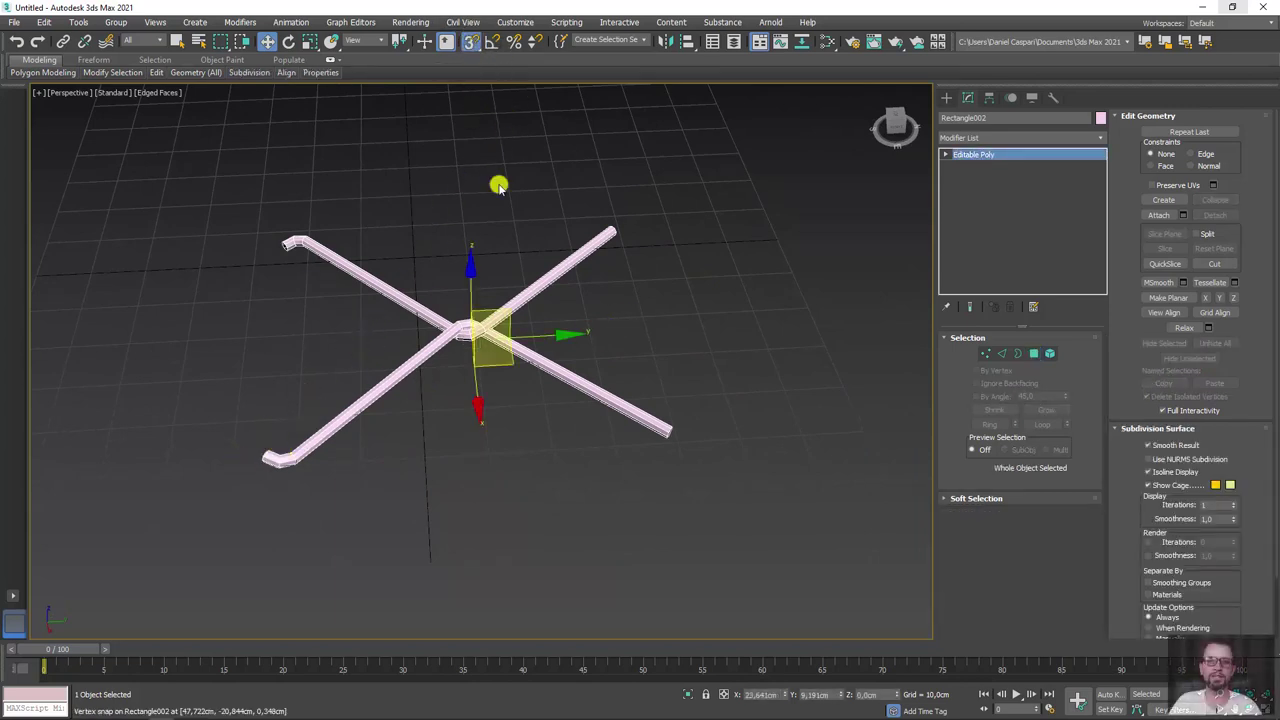
right_click(468, 41)
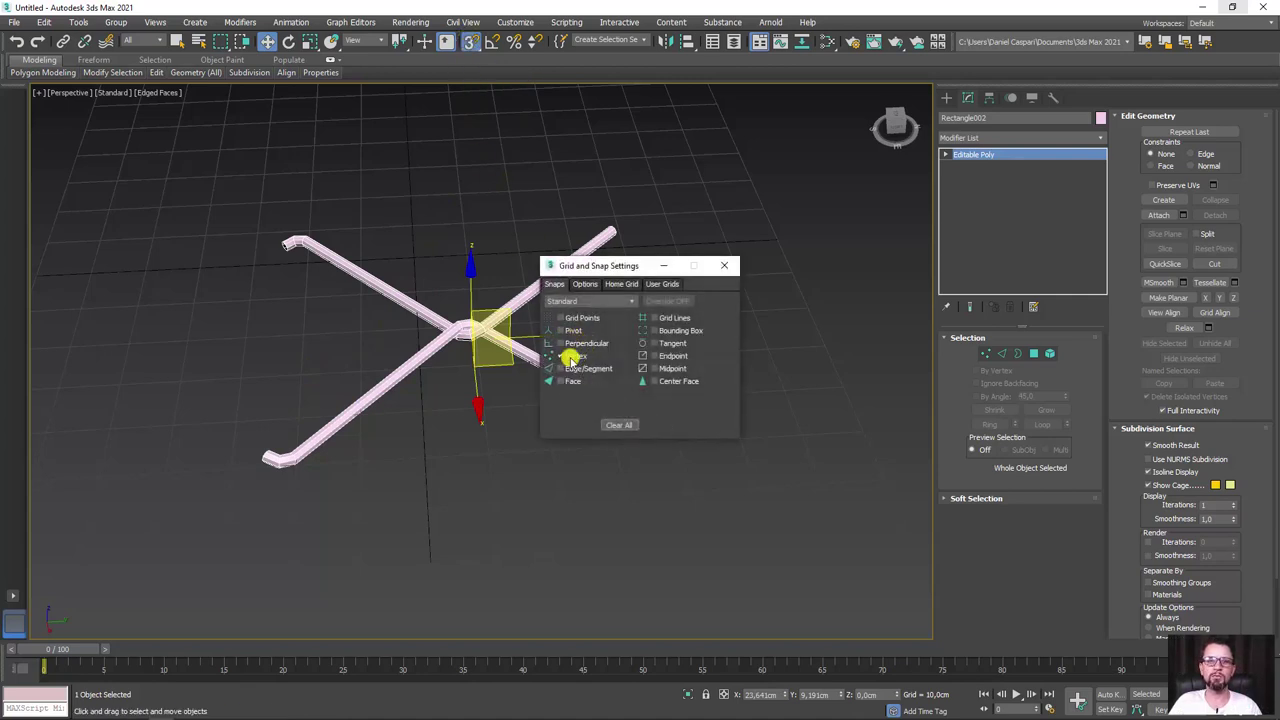
click(733, 267)
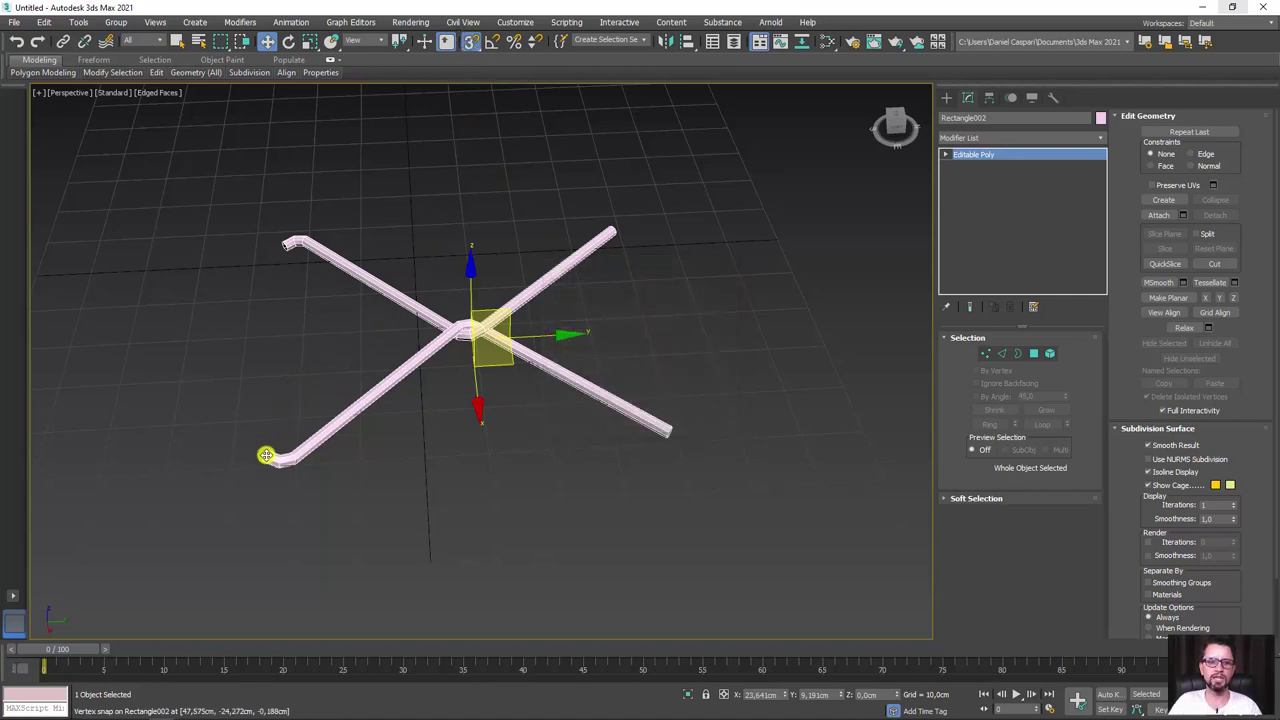
- Change Rectangle002's object colour to blue-violet
click(1100, 119)
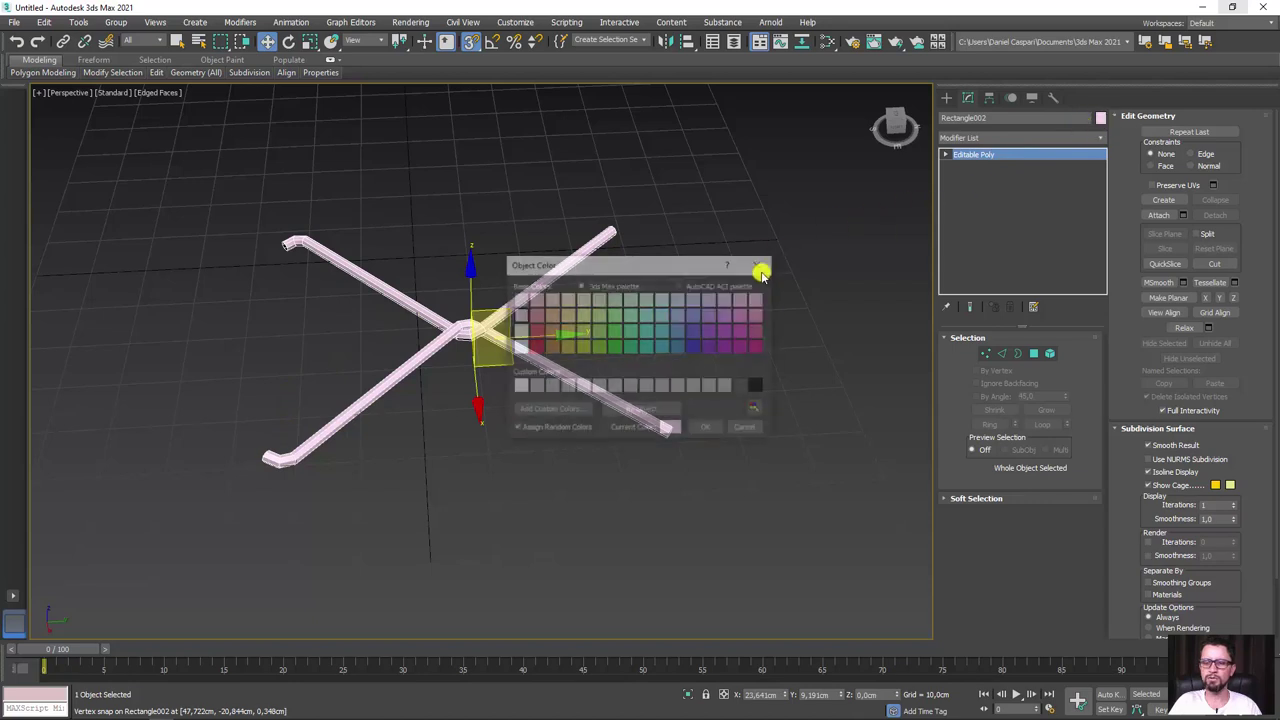
click(711, 429)
scroll(267, 455, up, 2)
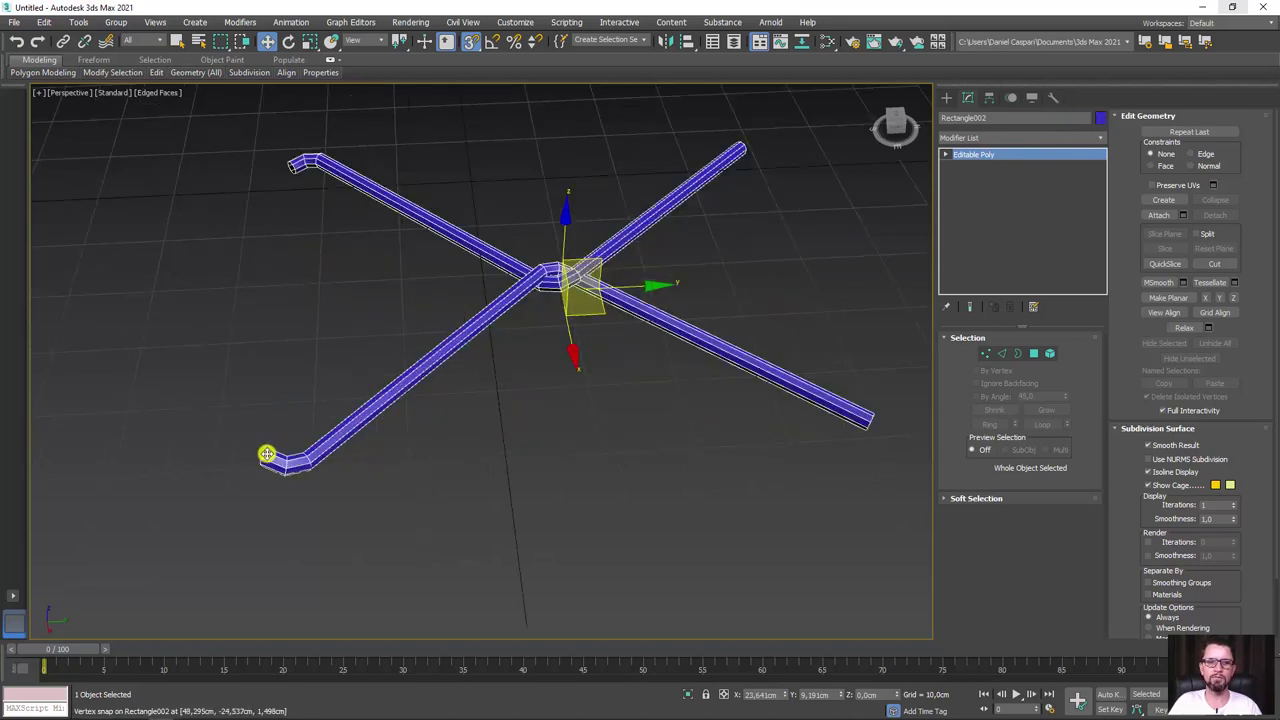
- Shift-drag the X crossing end to end with vertex snap, making 14 copies
middle_drag(270, 455, 235, 485)
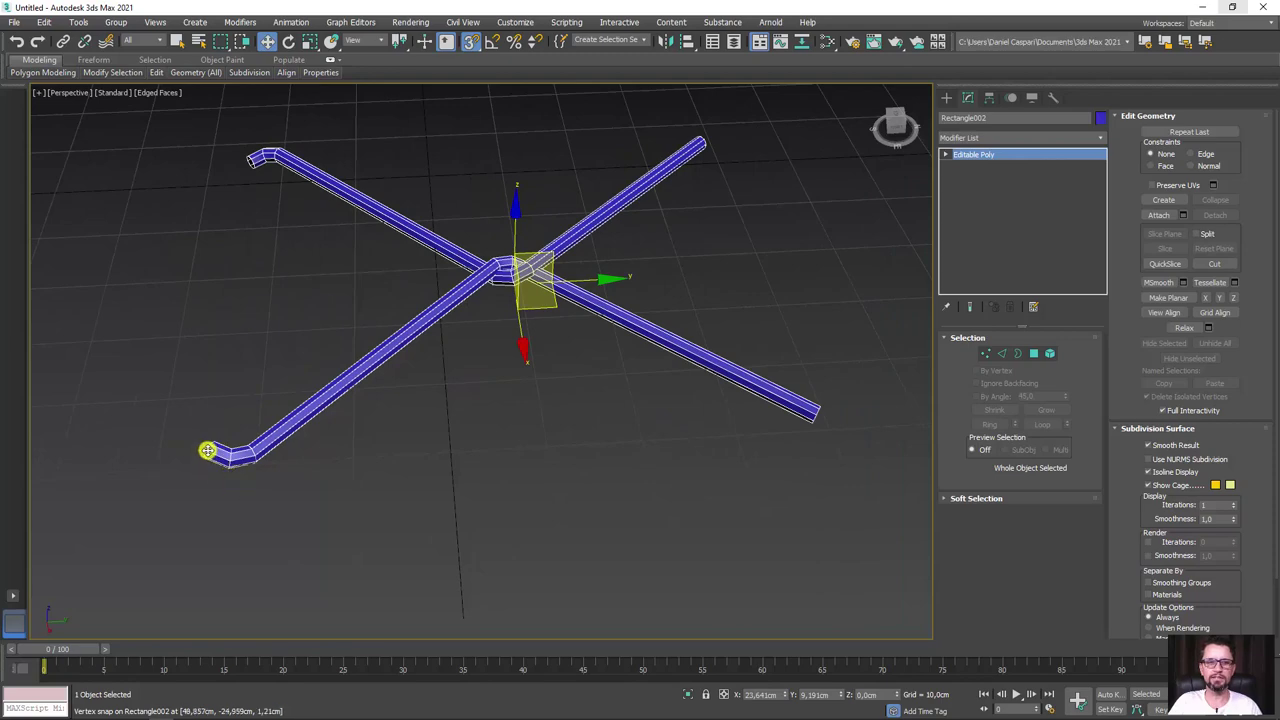
mouse_move(207, 450)
shift+mouse_down()
mouse_move(833, 388)
mouse_move(813, 413)
shift+mouse_up()
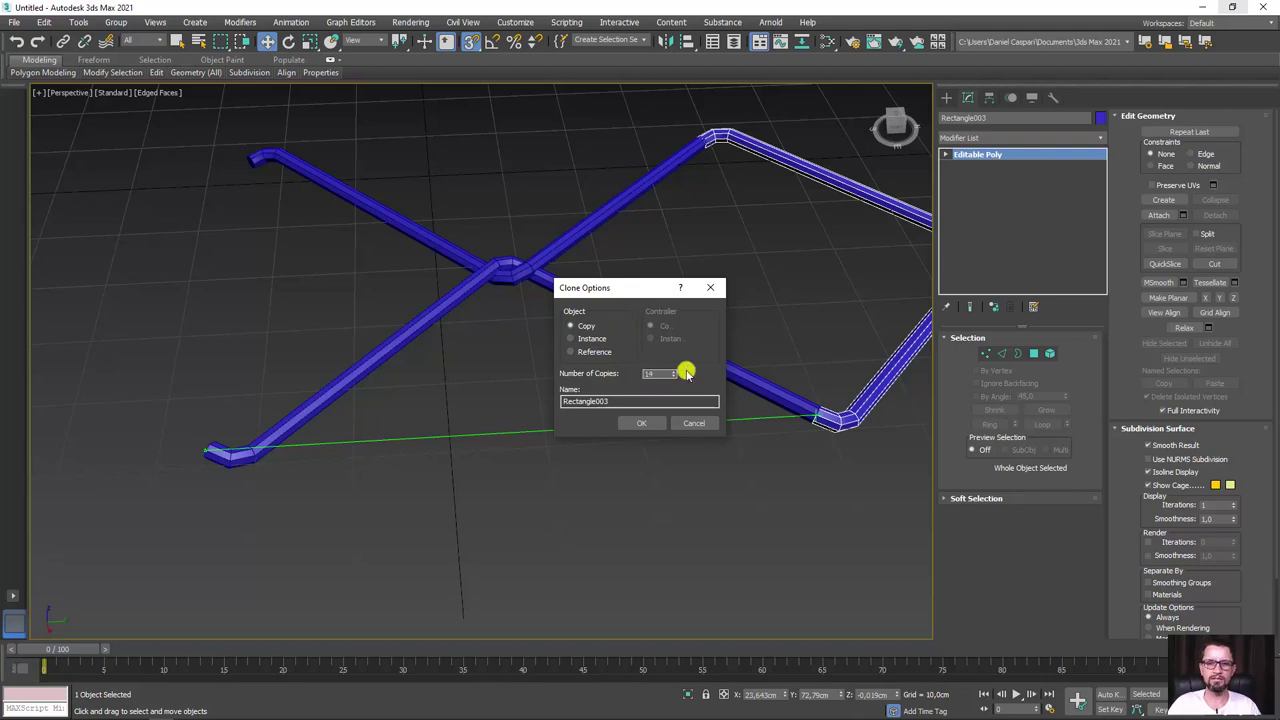
click(646, 423)
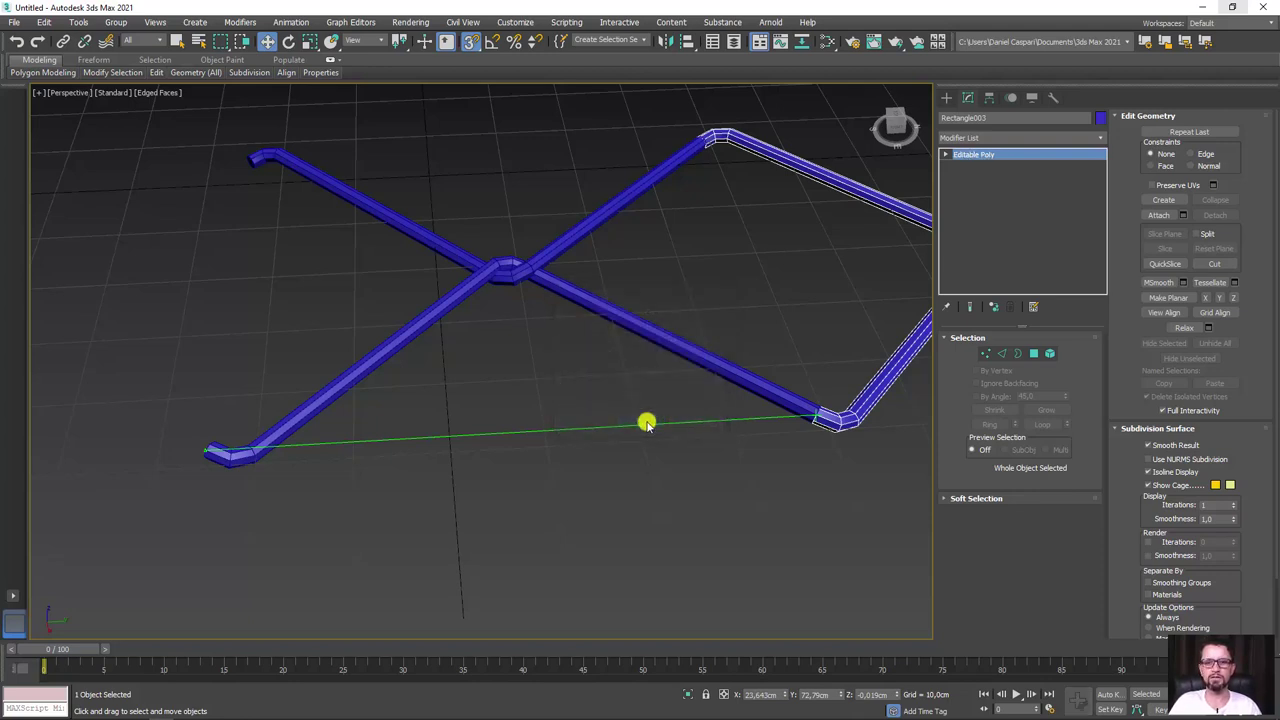
- Select the chain's first link at the left end and switch to the Photoshop fence reference
scroll(646, 423, down, 5)
mouse_move(708, 434)
middle_down()
mouse_move(321, 364)
mouse_move(383, 363)
mouse_move(351, 417)
mouse_move(391, 389)
mouse_move(525, 354)
middle_up()
scroll(474, 277, up, 2)
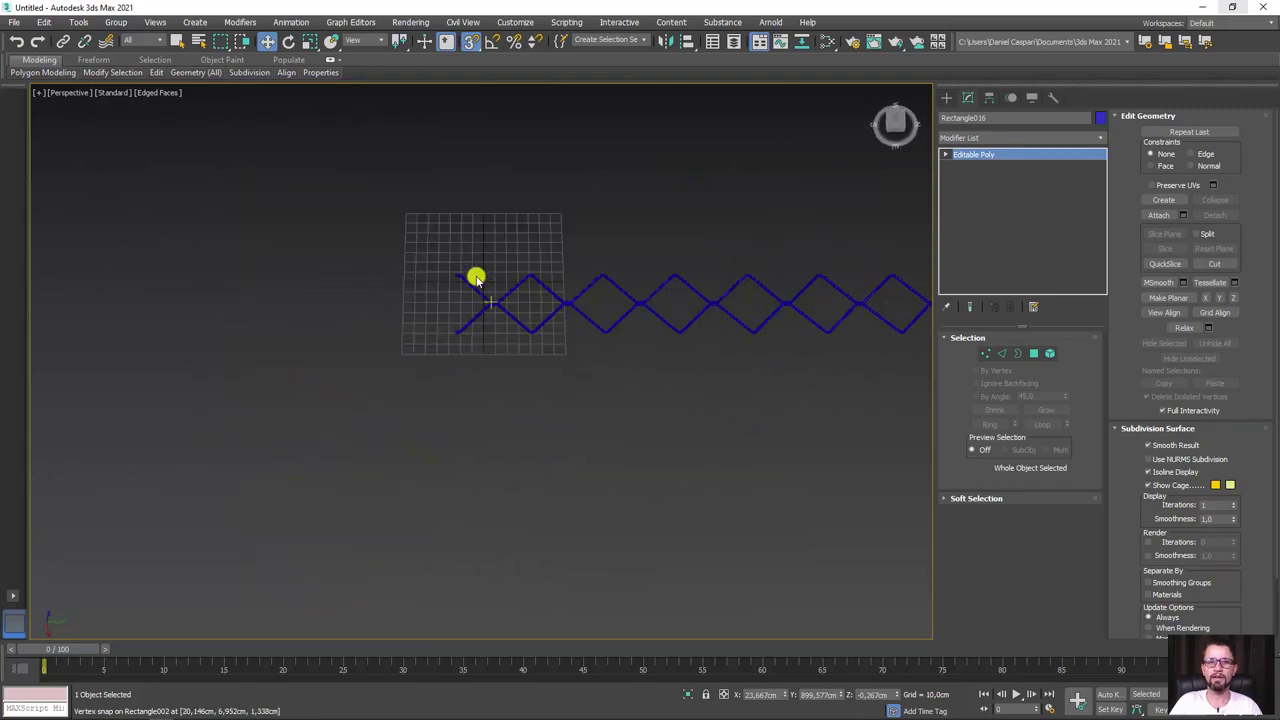
scroll(474, 277, up, 2)
click(454, 358)
scroll(454, 358, up, 1)
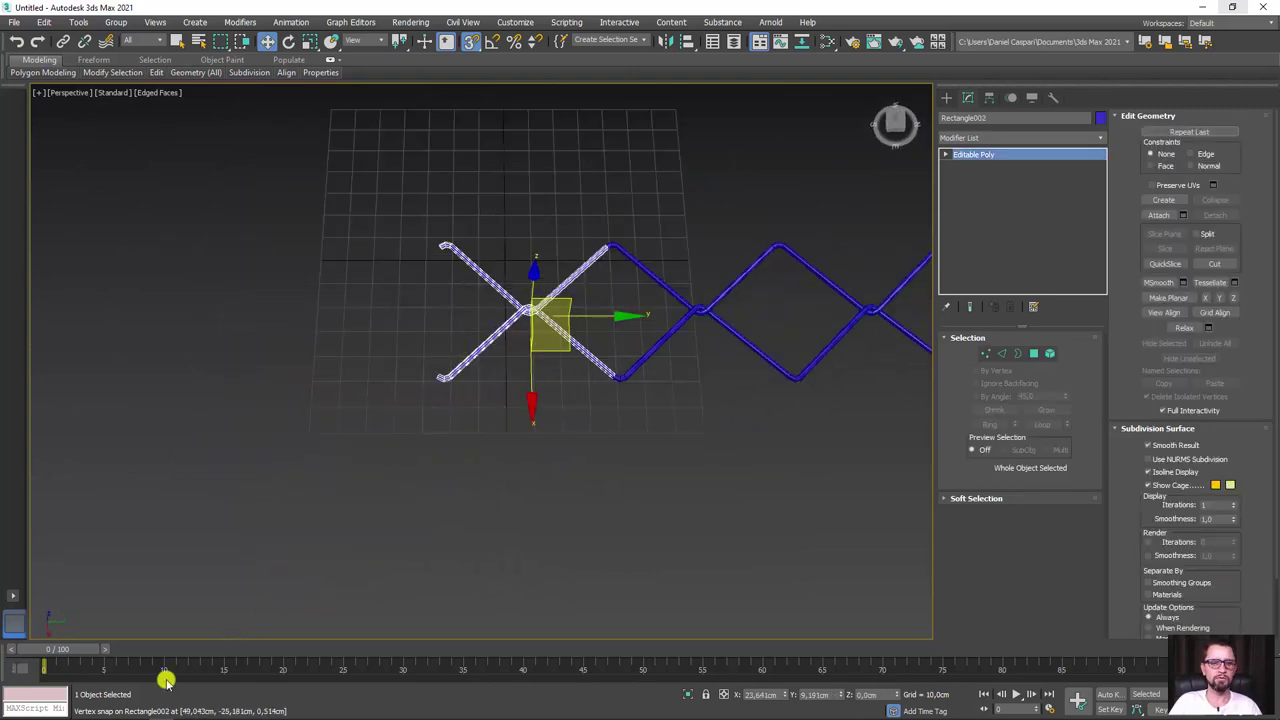
click(66, 706)
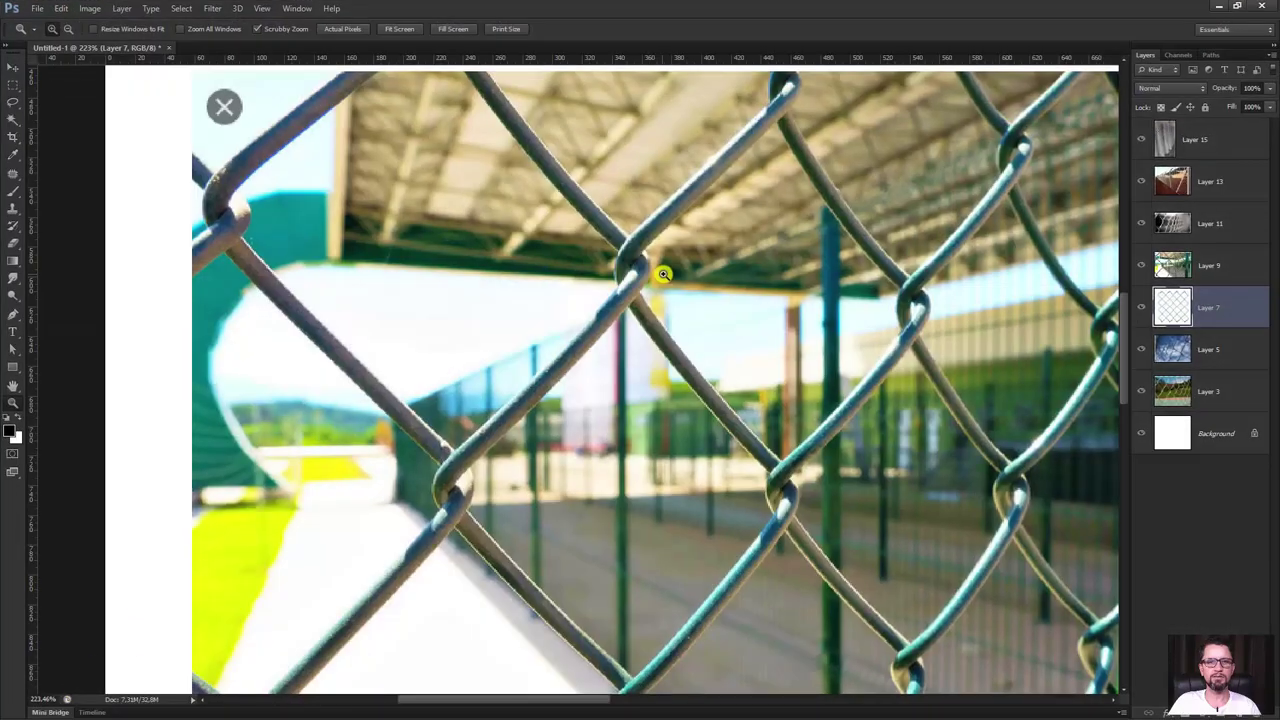
- Zoom out over the reference collage, then in on the diamond-mesh hooked ends, and return to 3ds Max
alt+scroll(663, 273, down, 3)
alt+scroll(680, 177, down, 5)
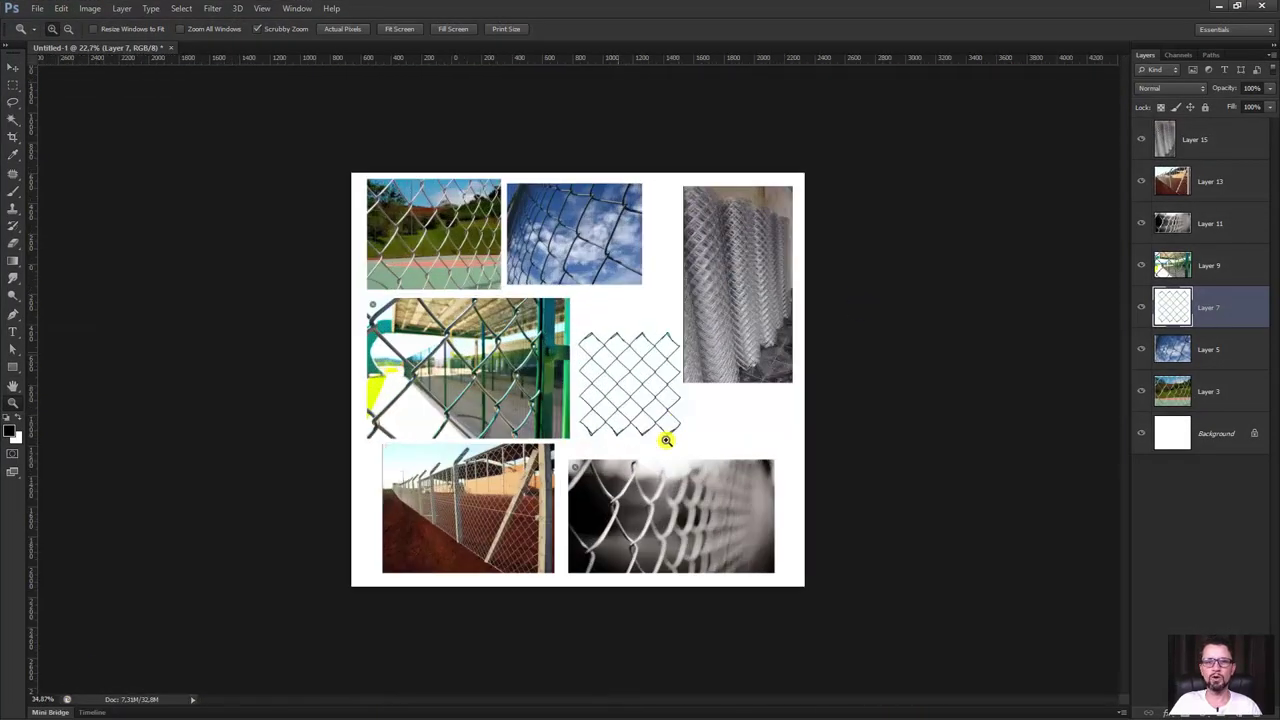
alt+scroll(666, 440, up, 5)
alt+scroll(549, 371, up, 3)
alt+scroll(486, 420, up, 3)
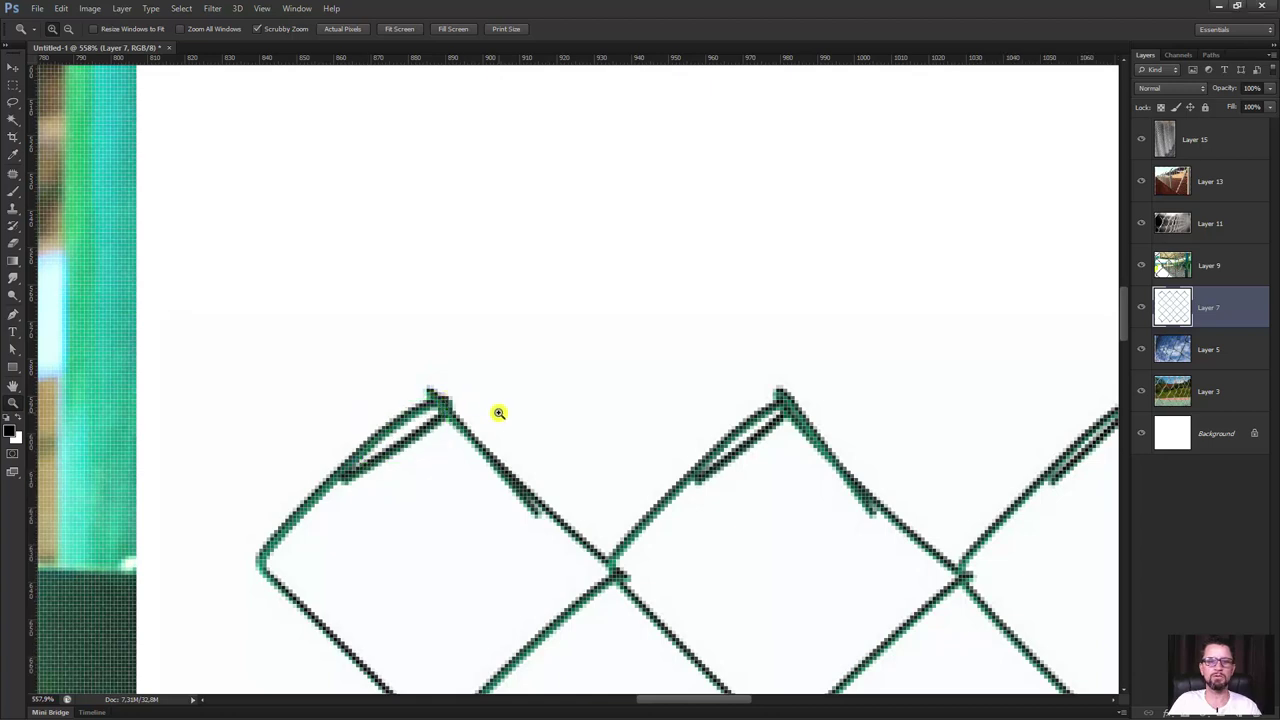
scroll(450, 380, down, 1)
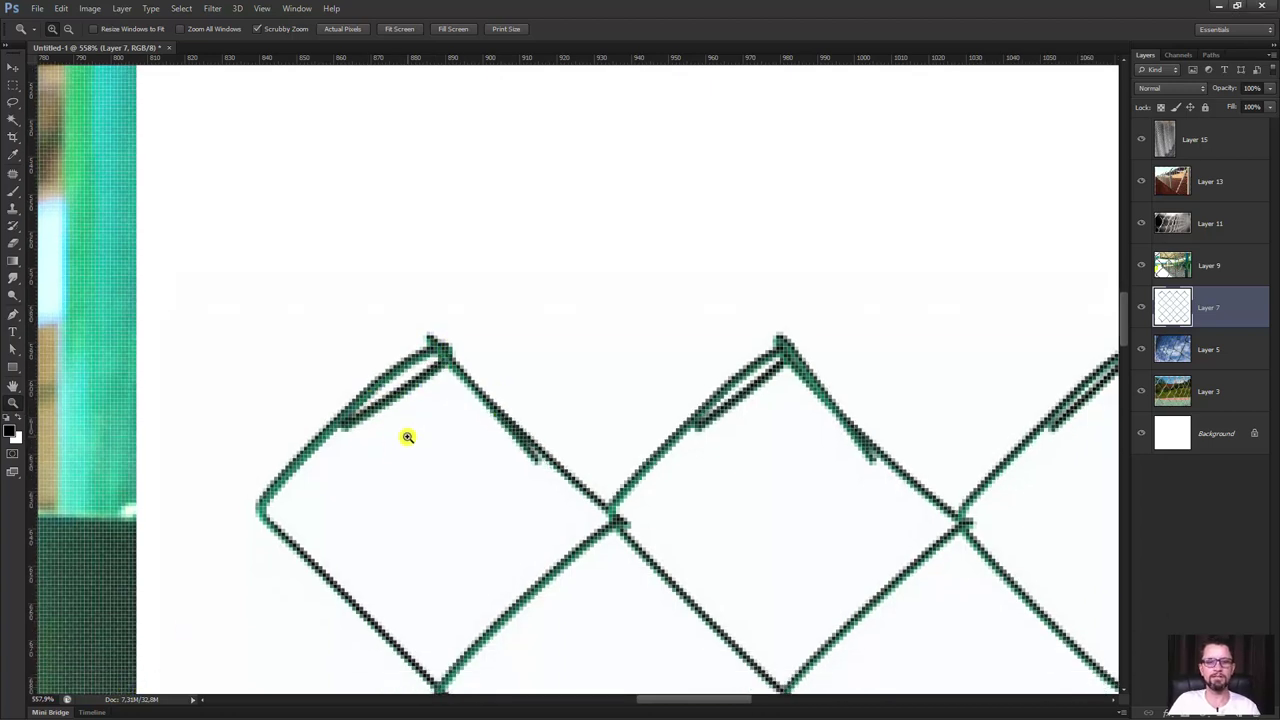
click(1213, 10)
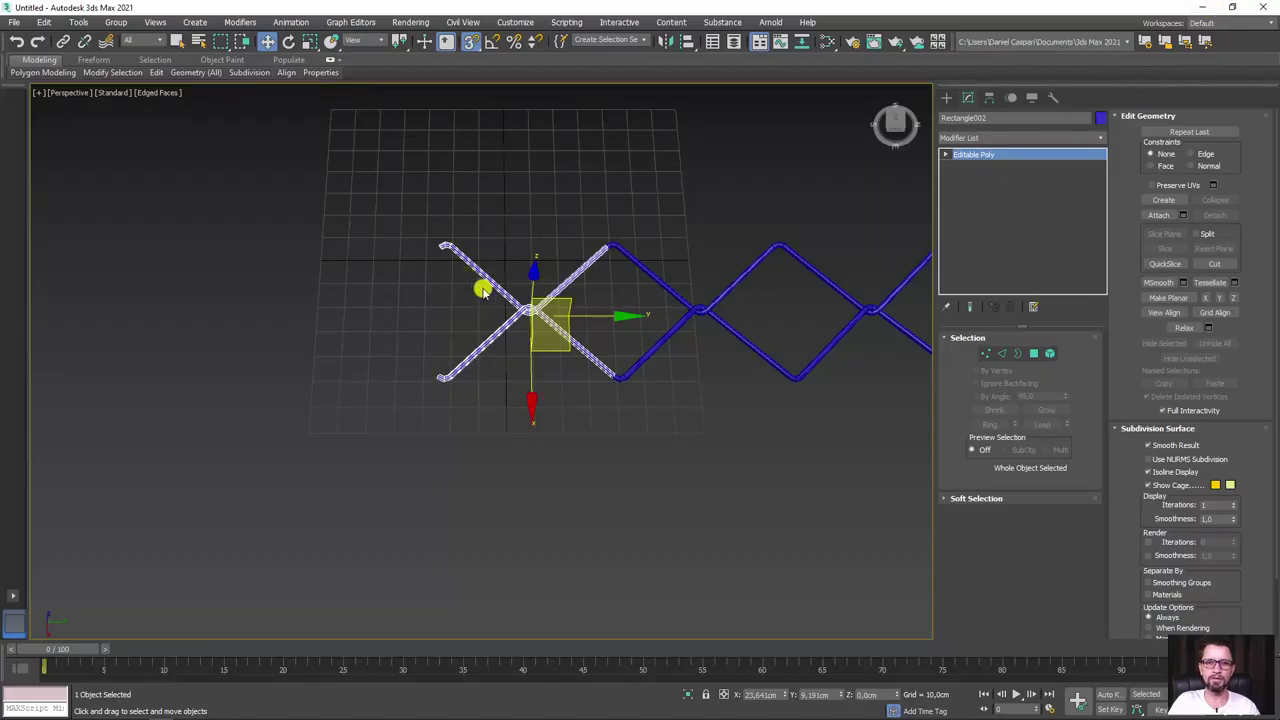
- Switch to Top view and zoom in on the first wire's lower-left end
middle_drag(483, 290, 548, 343)
key(t)
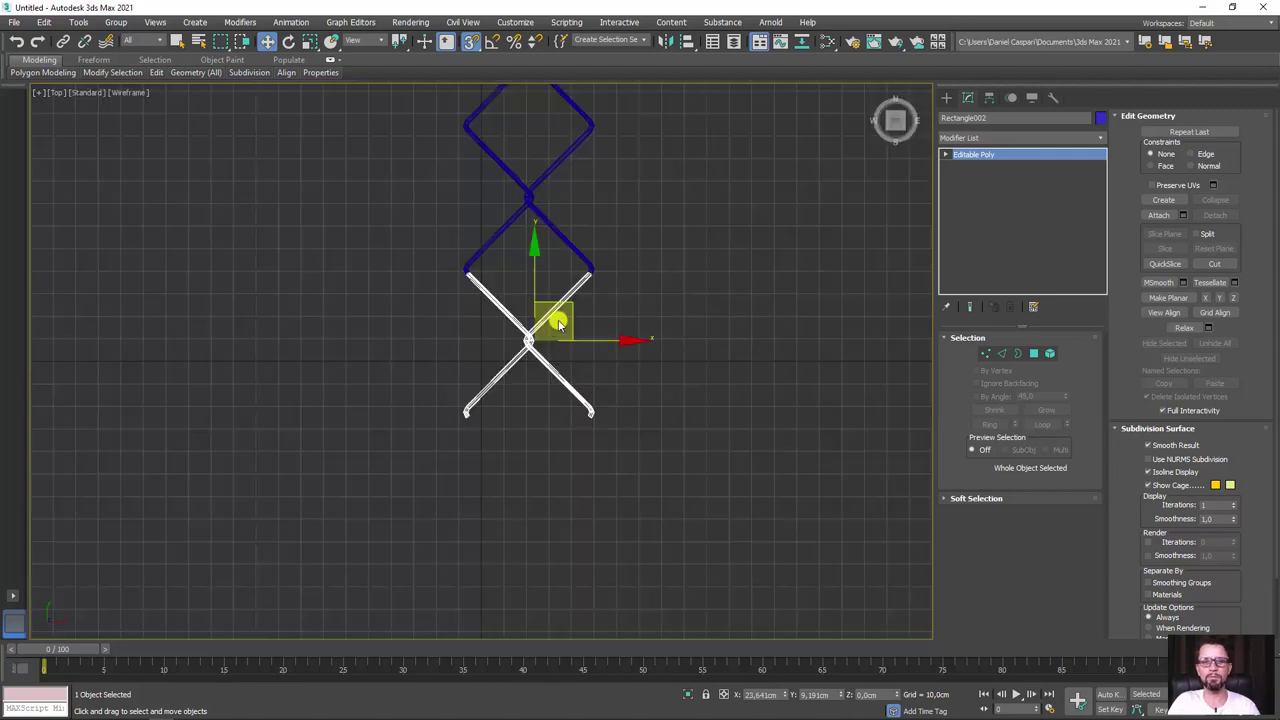
middle_drag(546, 440, 634, 323)
scroll(566, 306, up, 5)
scroll(737, 289, up, 3)
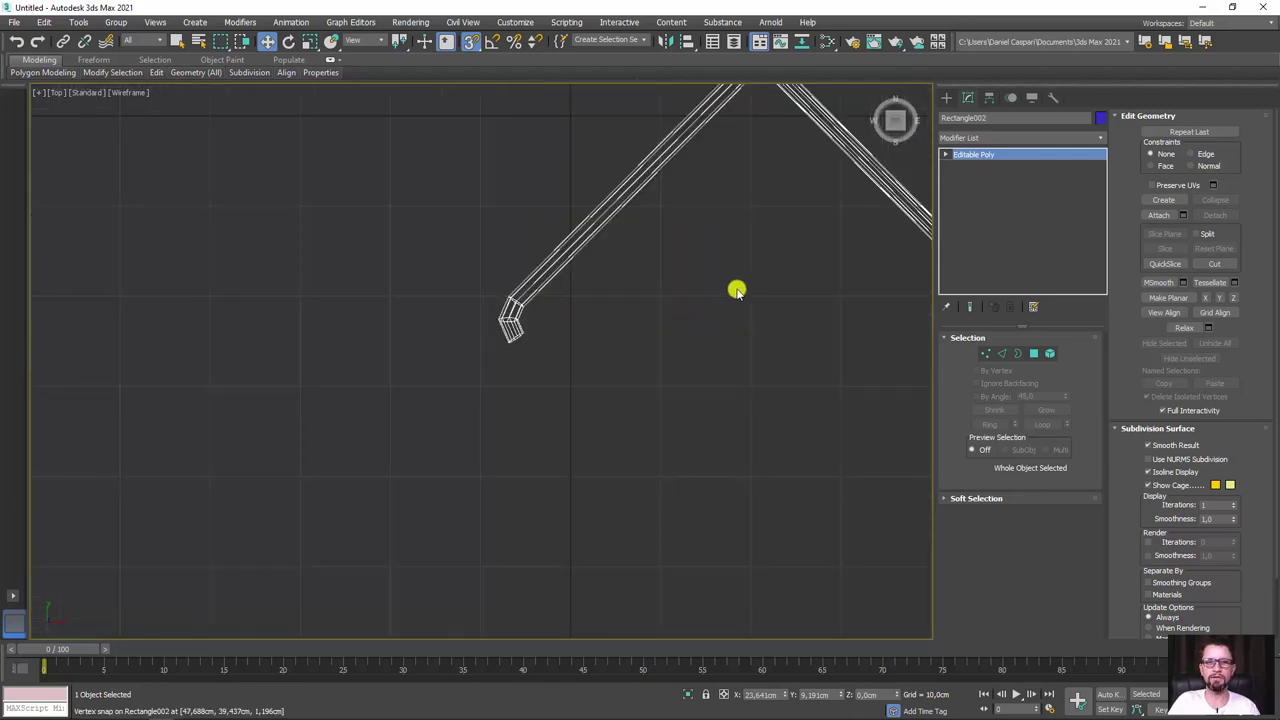
- Draw a four-point bent hook line spline beside the wire end, with snaps turned off
click(947, 98)
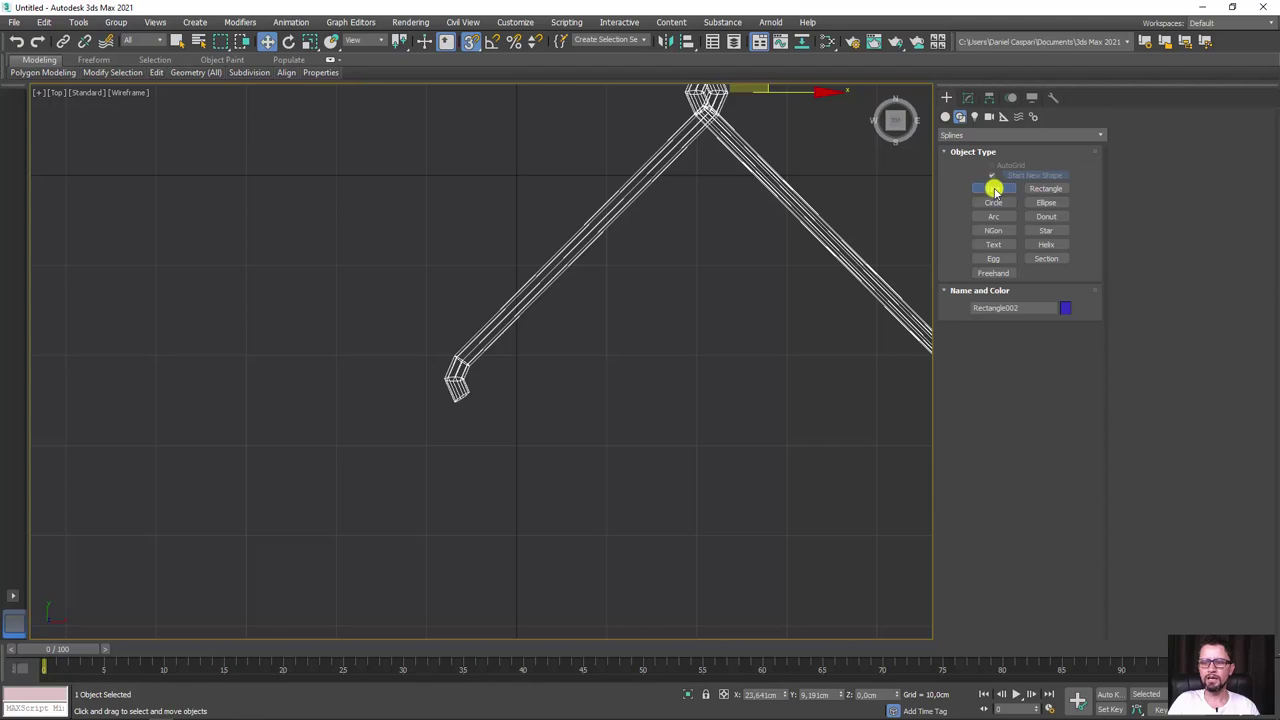
click(994, 189)
scroll(480, 388, up, 2)
scroll(479, 405, up, 2)
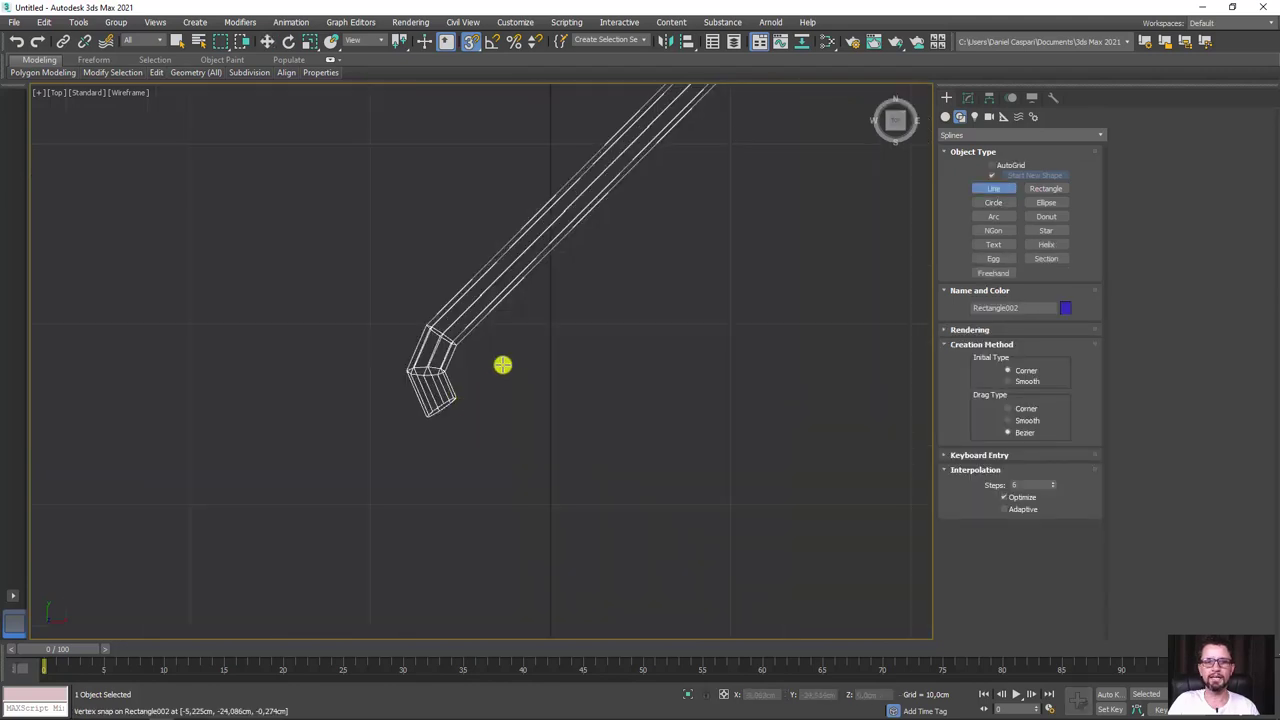
click(483, 43)
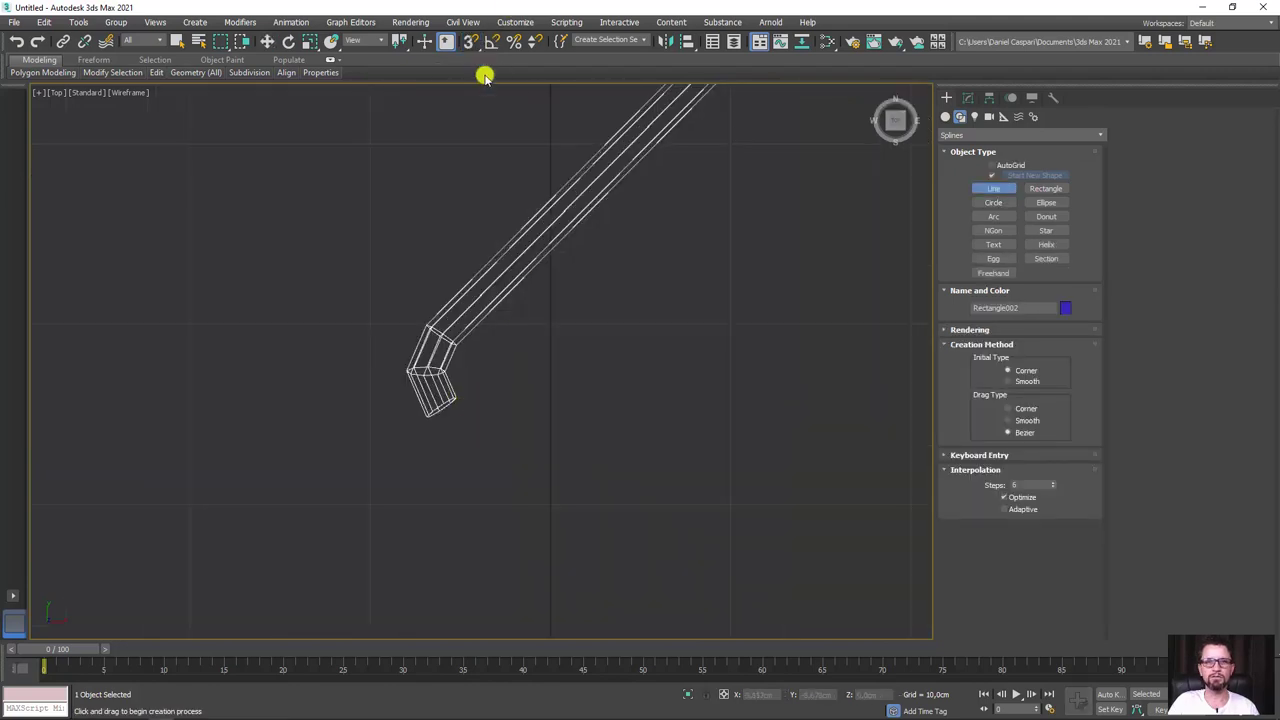
click(460, 416)
click(527, 405)
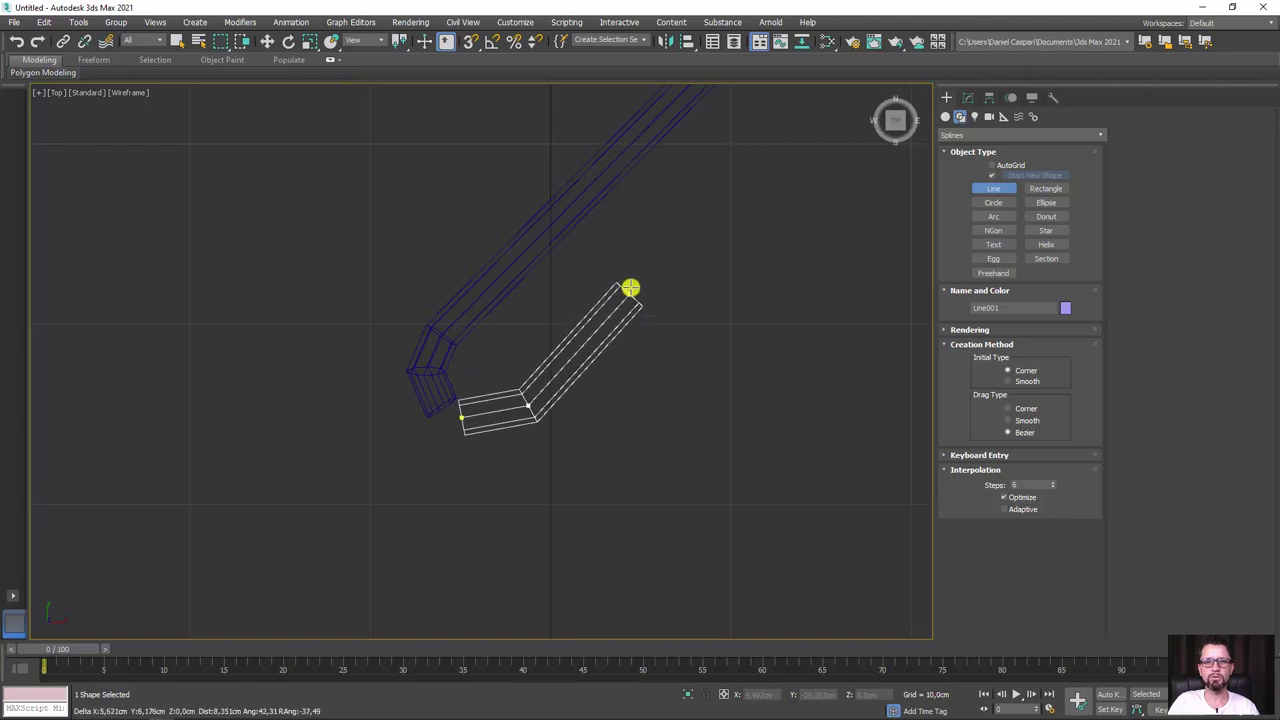
click(651, 254)
mouse_move(769, 94)
middle_down()
mouse_move(666, 397)
mouse_move(451, 280)
middle_up()
click(653, 392)
right_click(652, 394)
scroll(653, 395, down, 3)
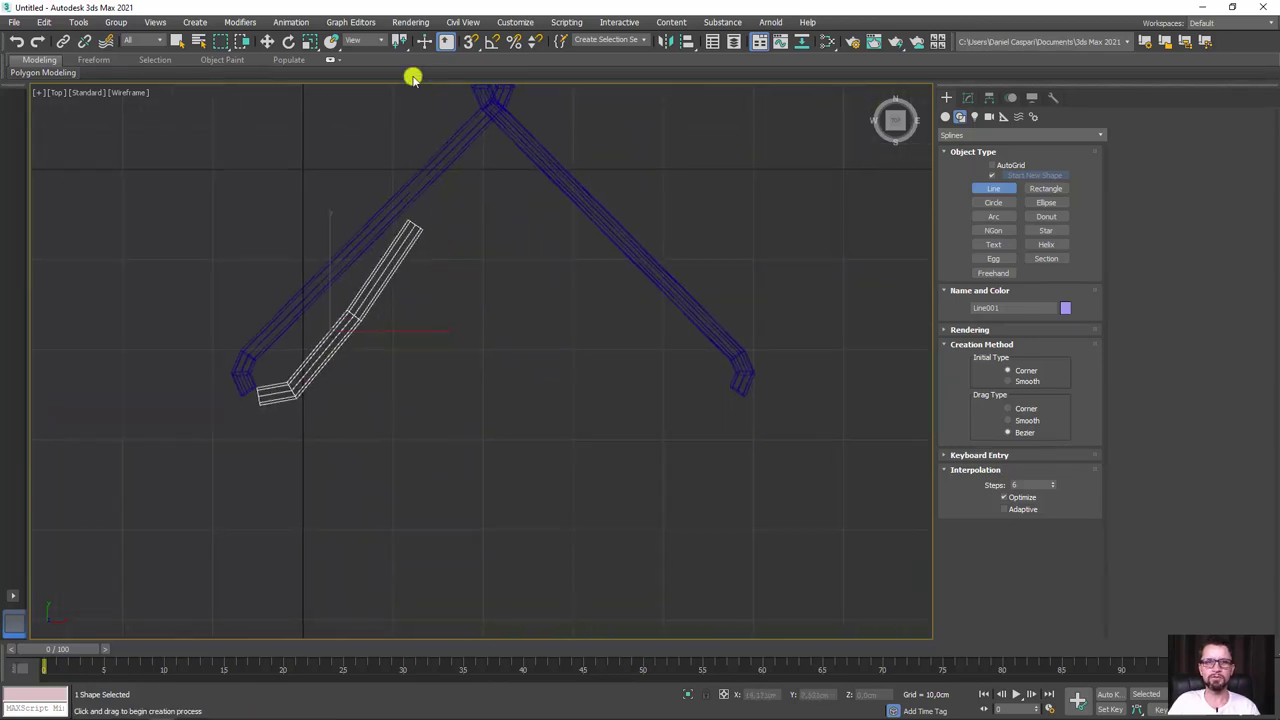
click(268, 42)
- Copy the hook line to the right, mirror it on X without cloning, and slide it left
shift+drag(399, 337, 757, 382)
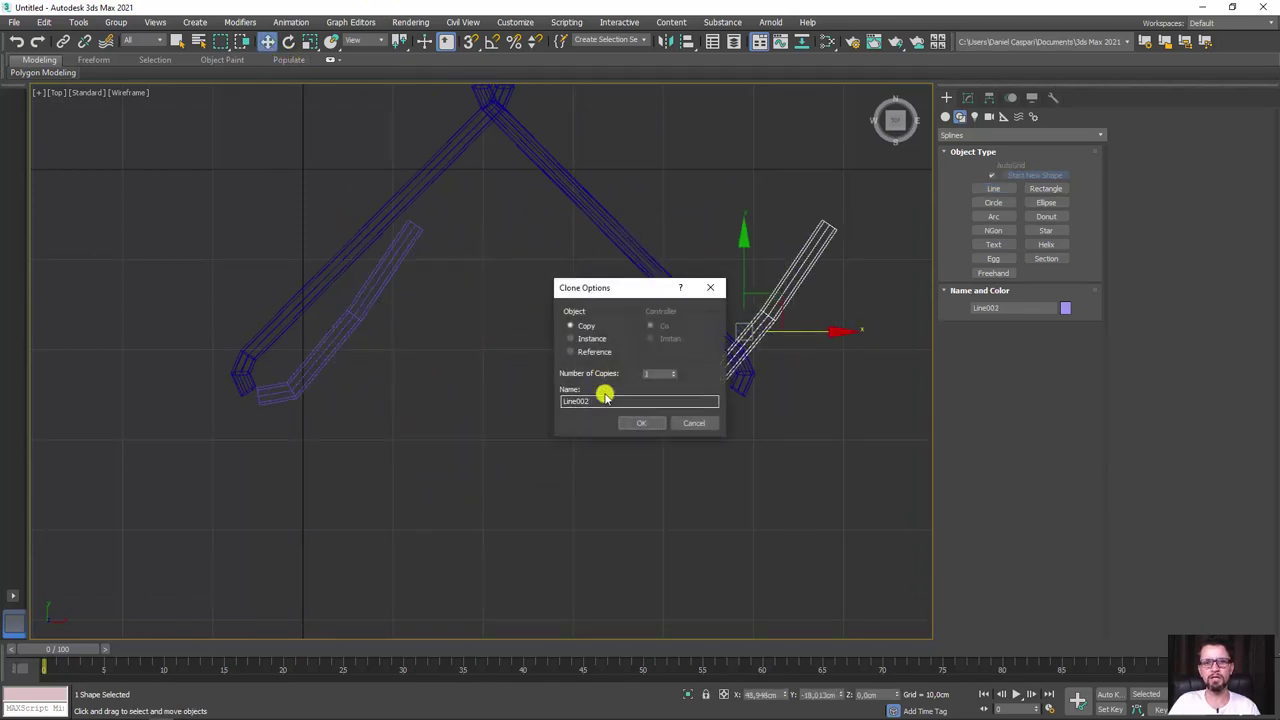
click(642, 423)
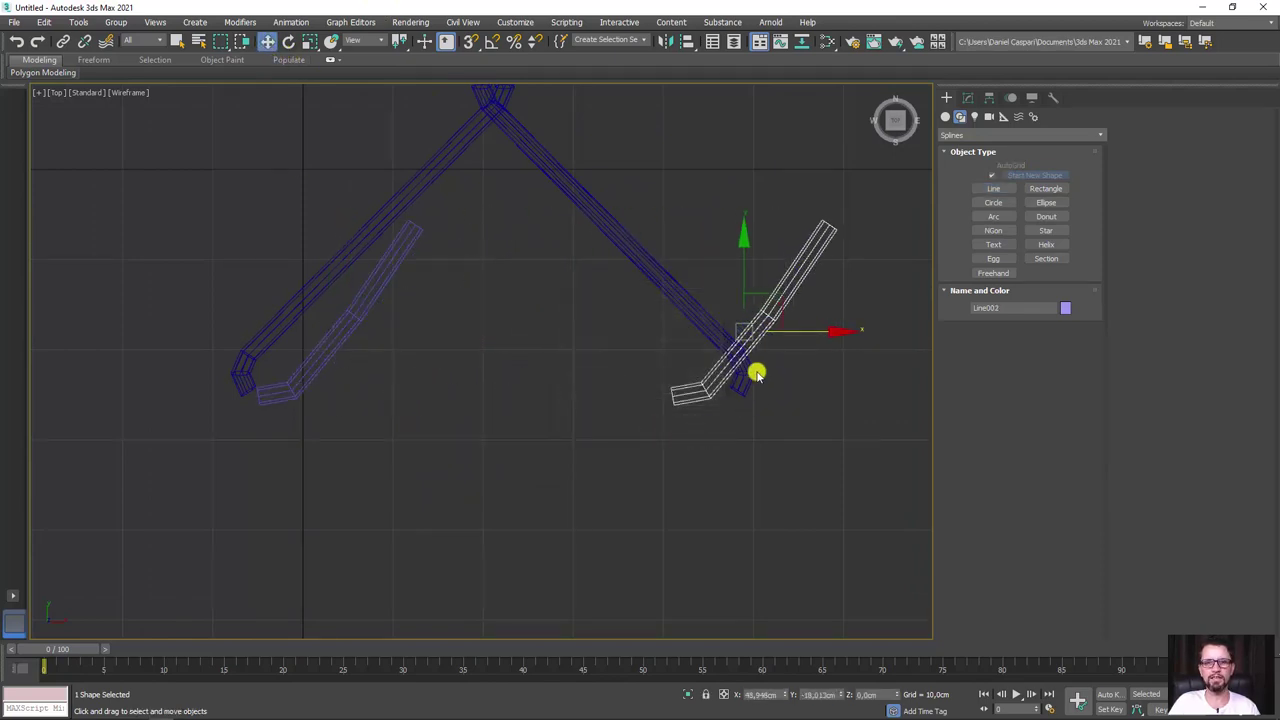
click(666, 40)
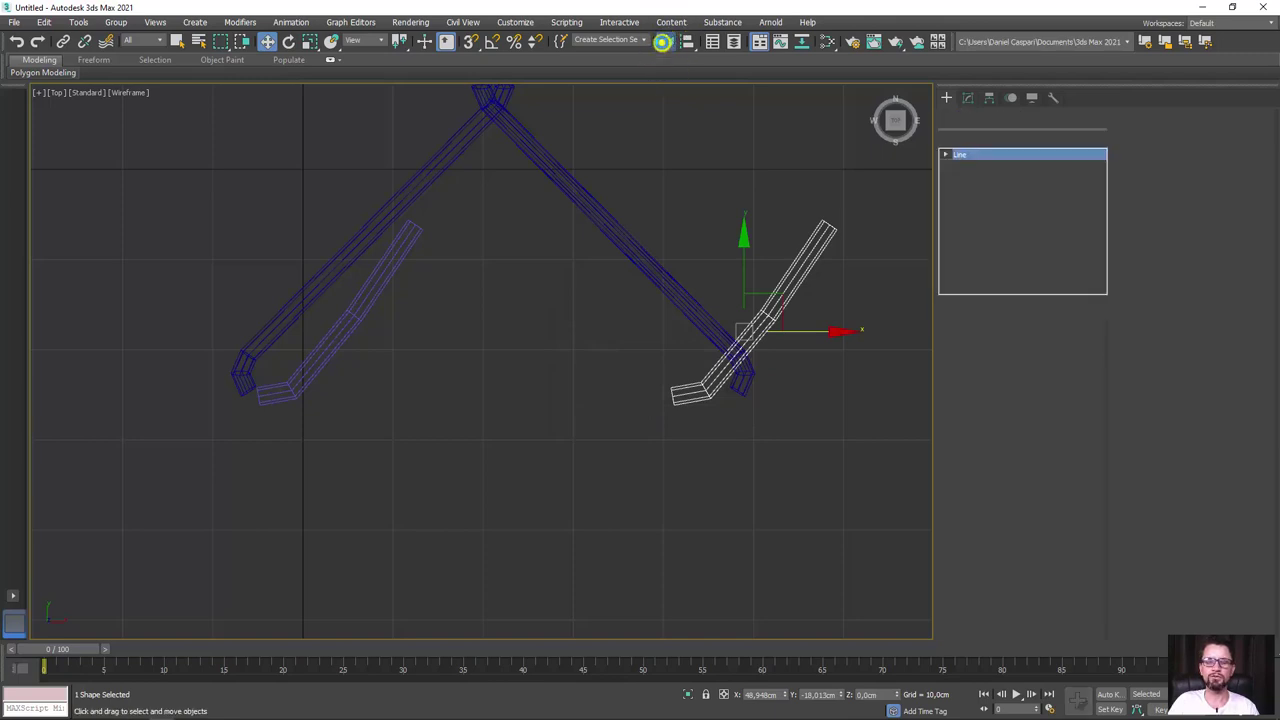
click(614, 382)
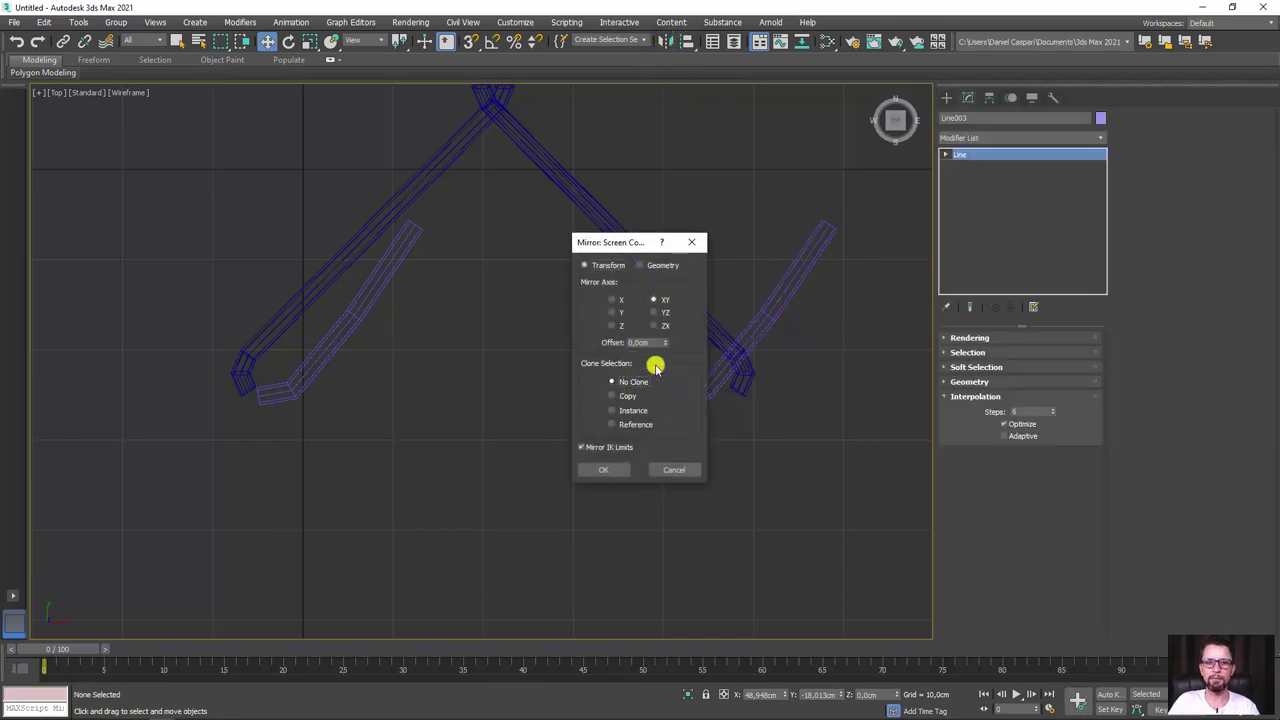
click(614, 300)
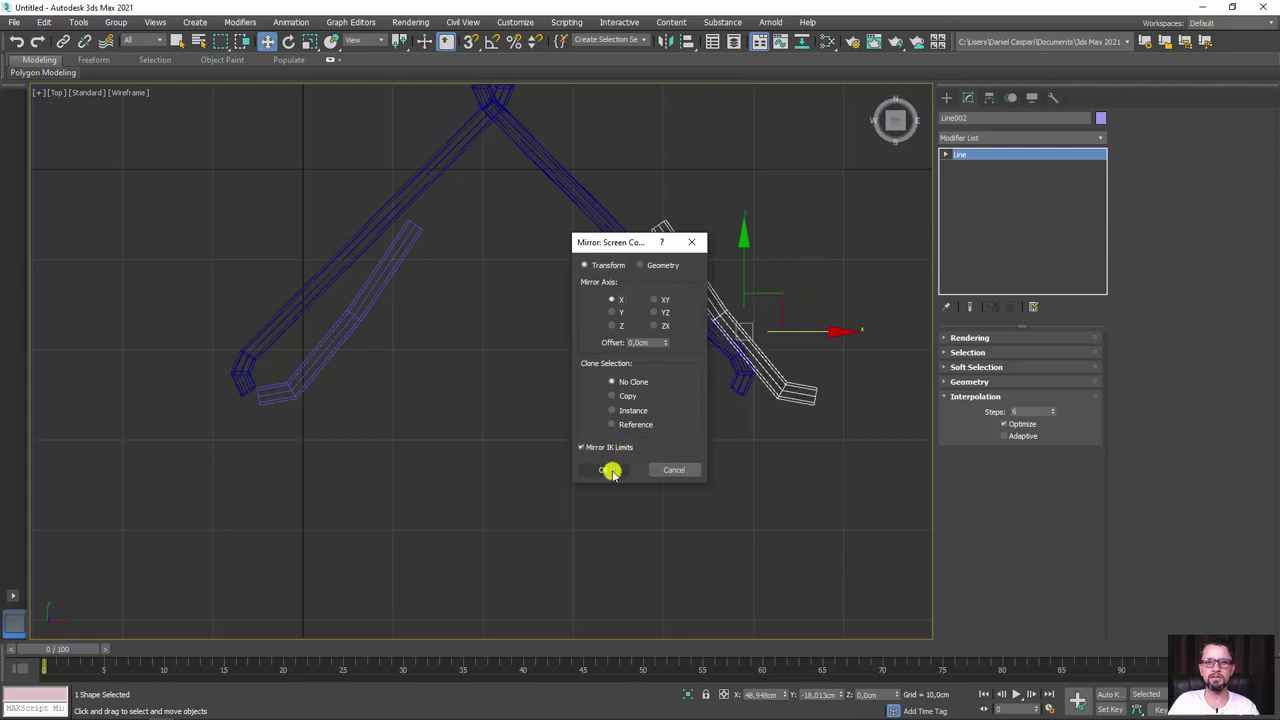
click(610, 470)
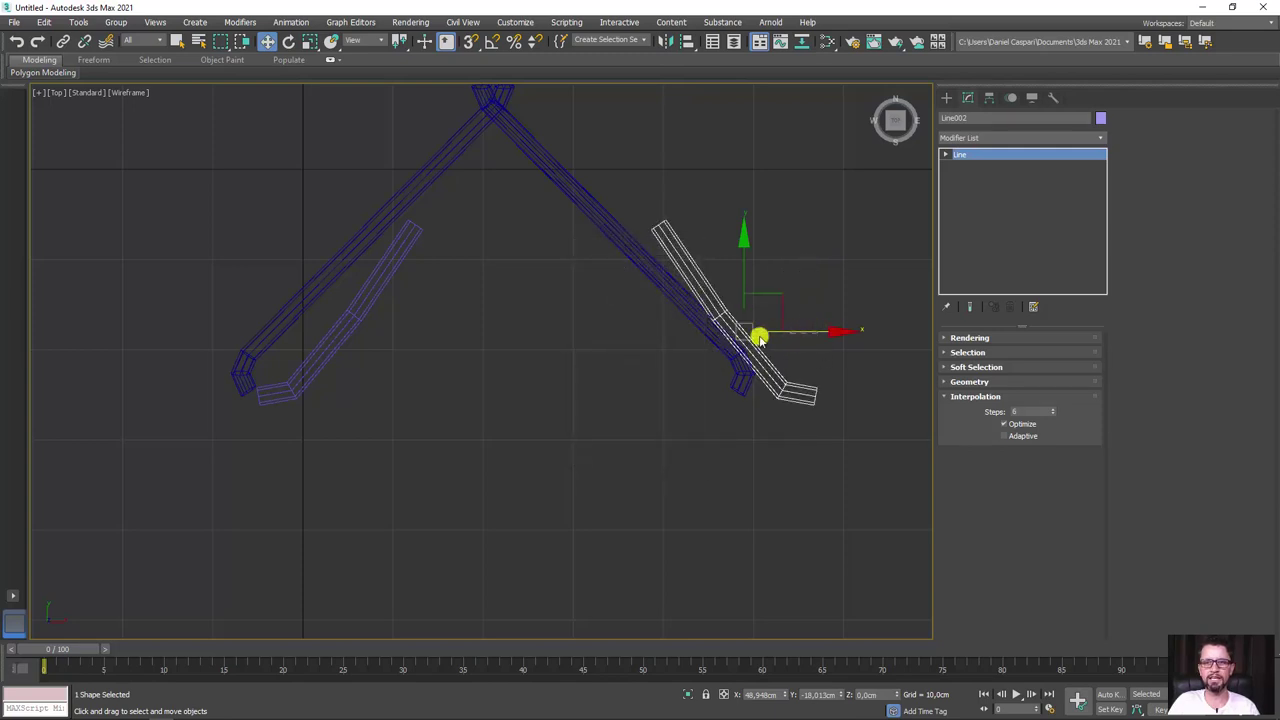
drag(805, 338, 697, 334)
- Convert both hook pieces to Editable Poly, then select the right piece alone
ctrl+drag(300, 375, 300, 375)
right_click(329, 333)
mouse_move(388, 474)
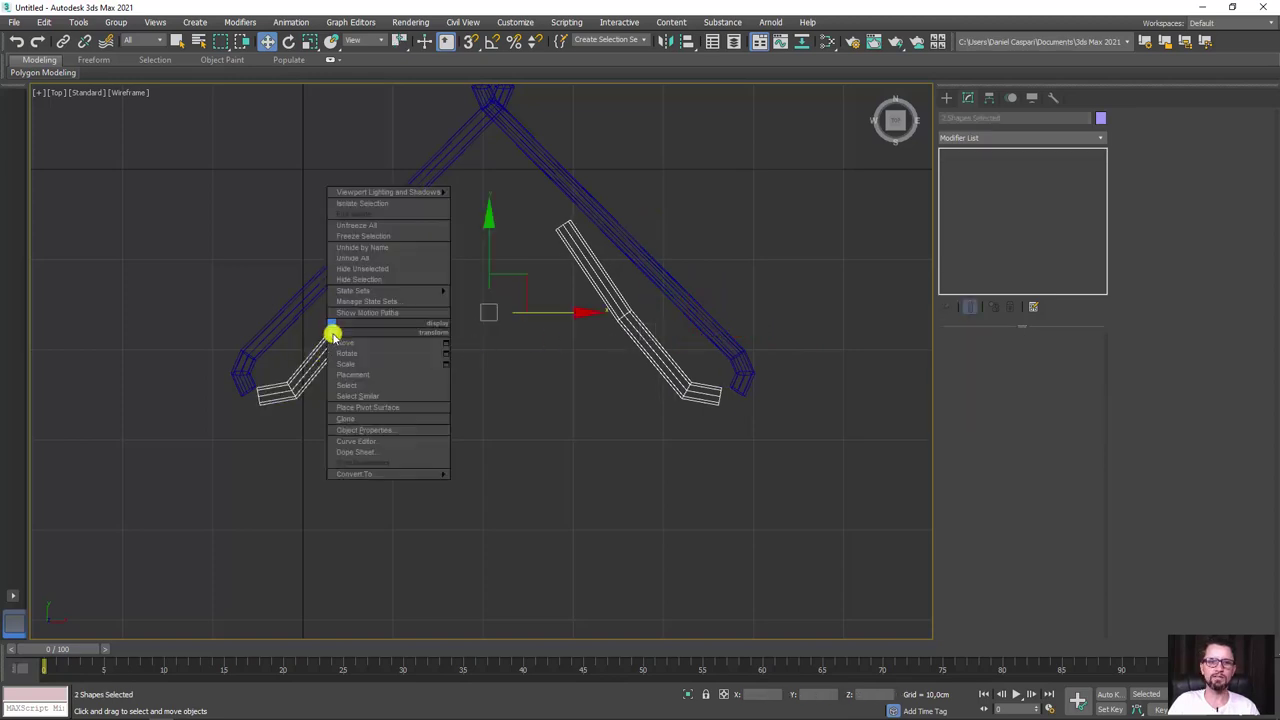
click(497, 498)
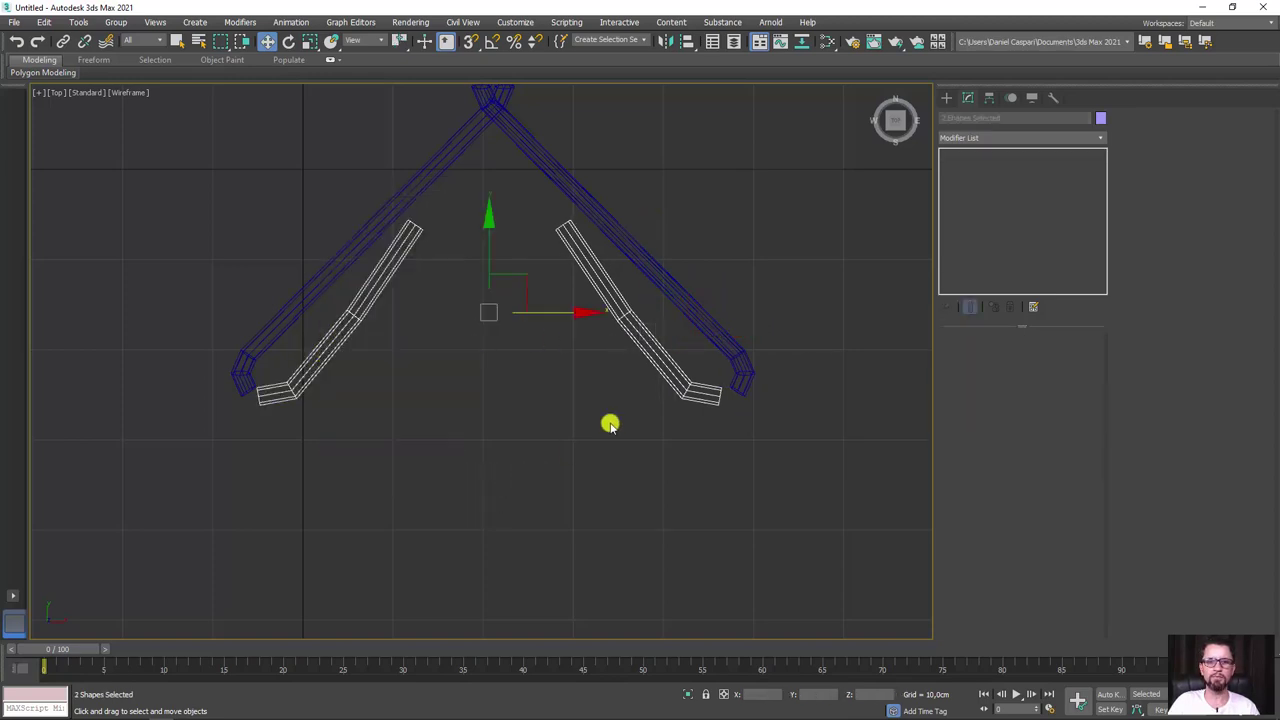
click(664, 332)
click(643, 334)
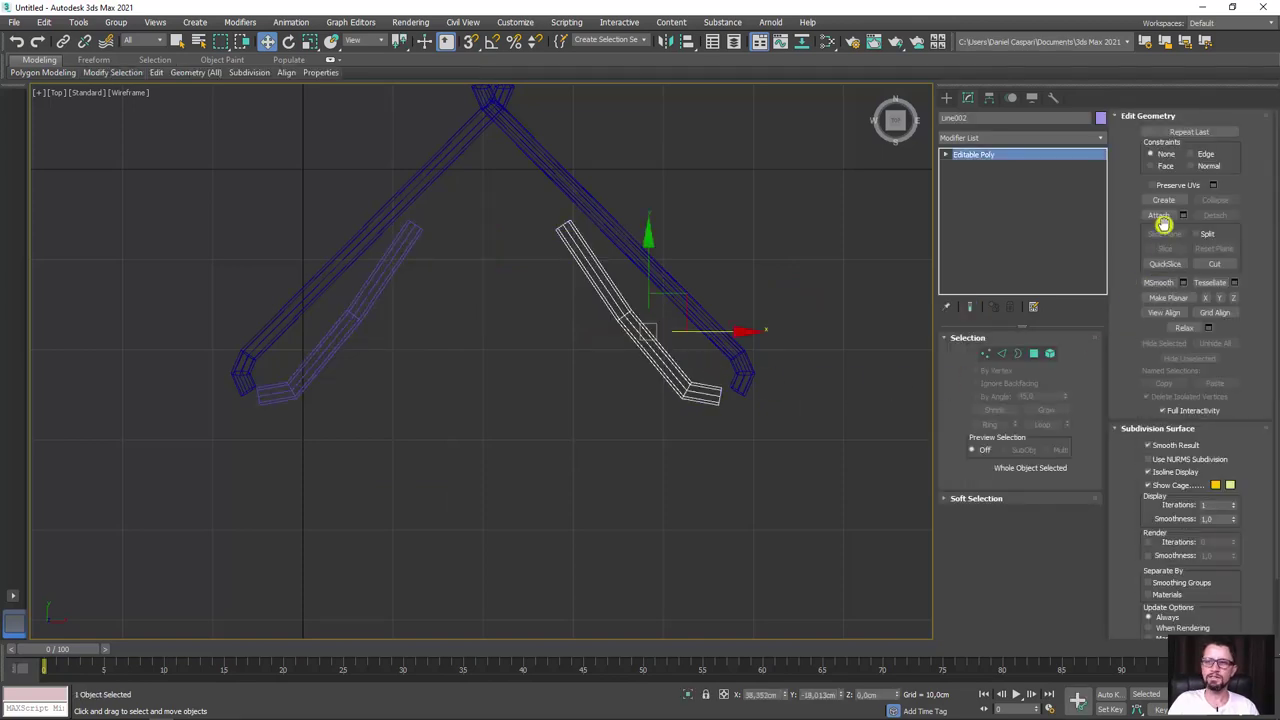
- Attach the left hook piece to the selected right piece
click(1160, 218)
click(403, 250)
right_click(462, 312)
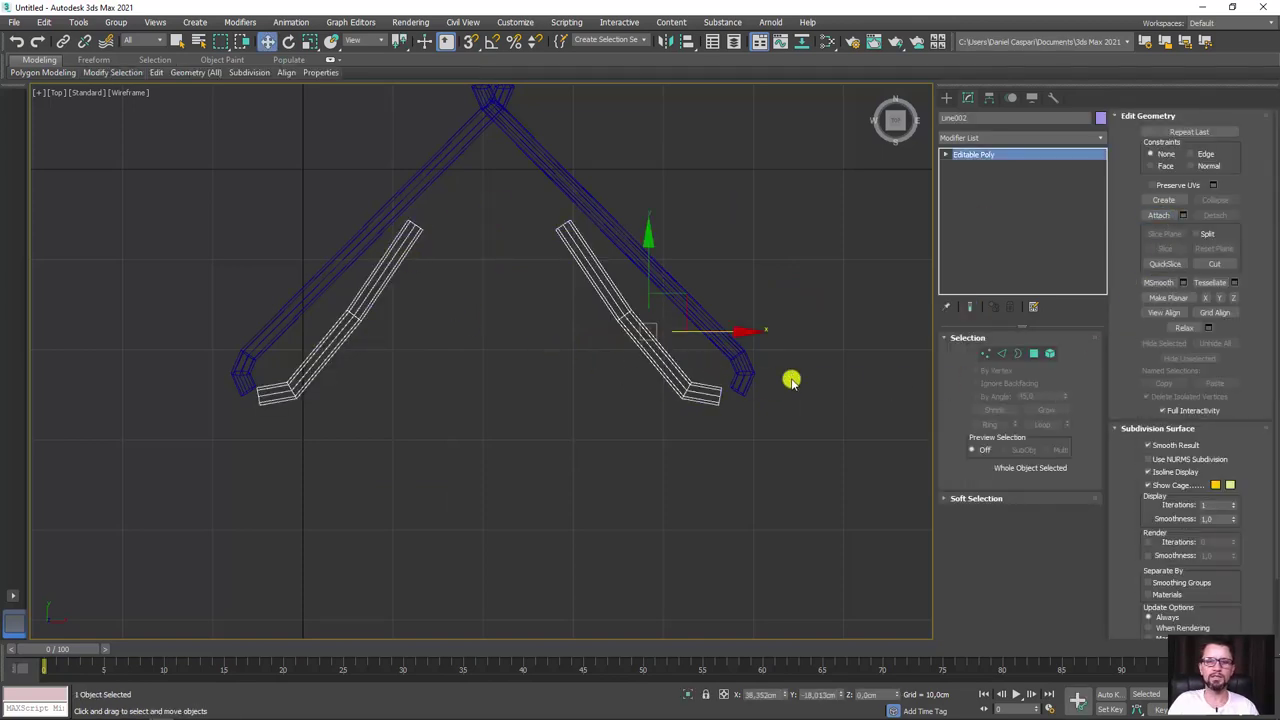
- Select and inspect the end-cap polygons of both pieces, then leave Polygon mode
click(1033, 352)
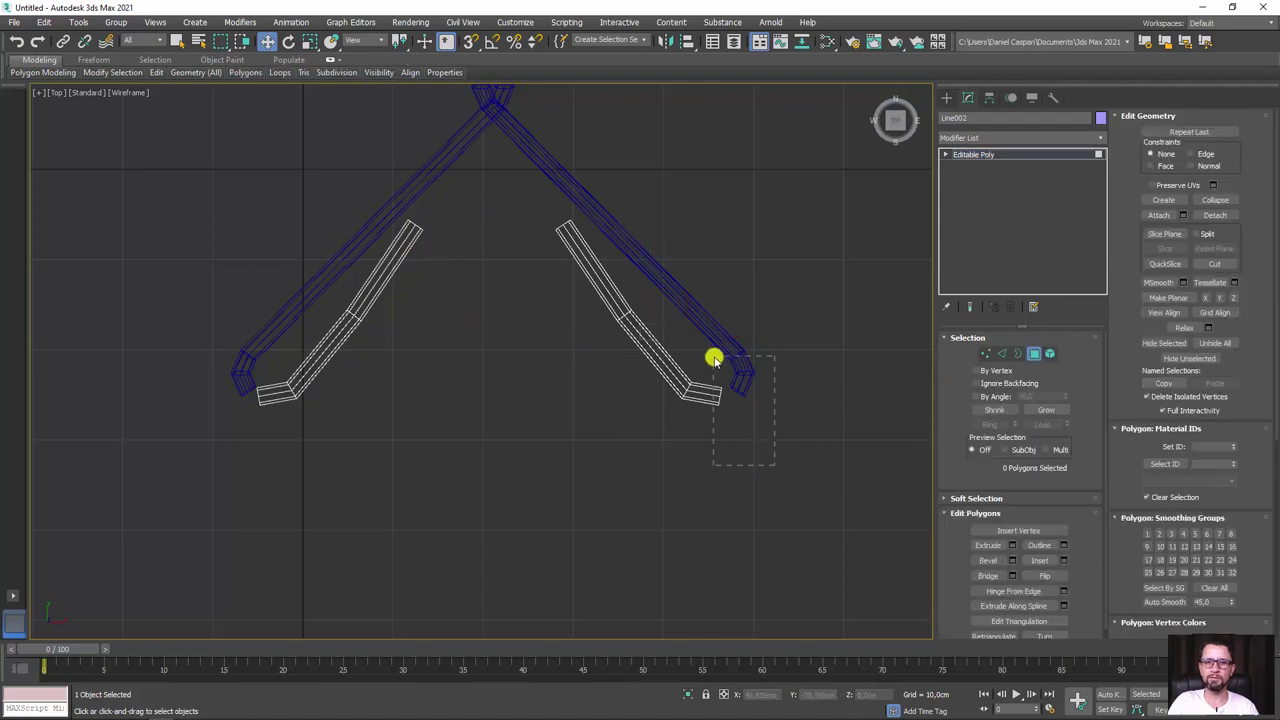
drag(774, 465, 713, 358)
ctrl+drag(289, 431, 312, 441)
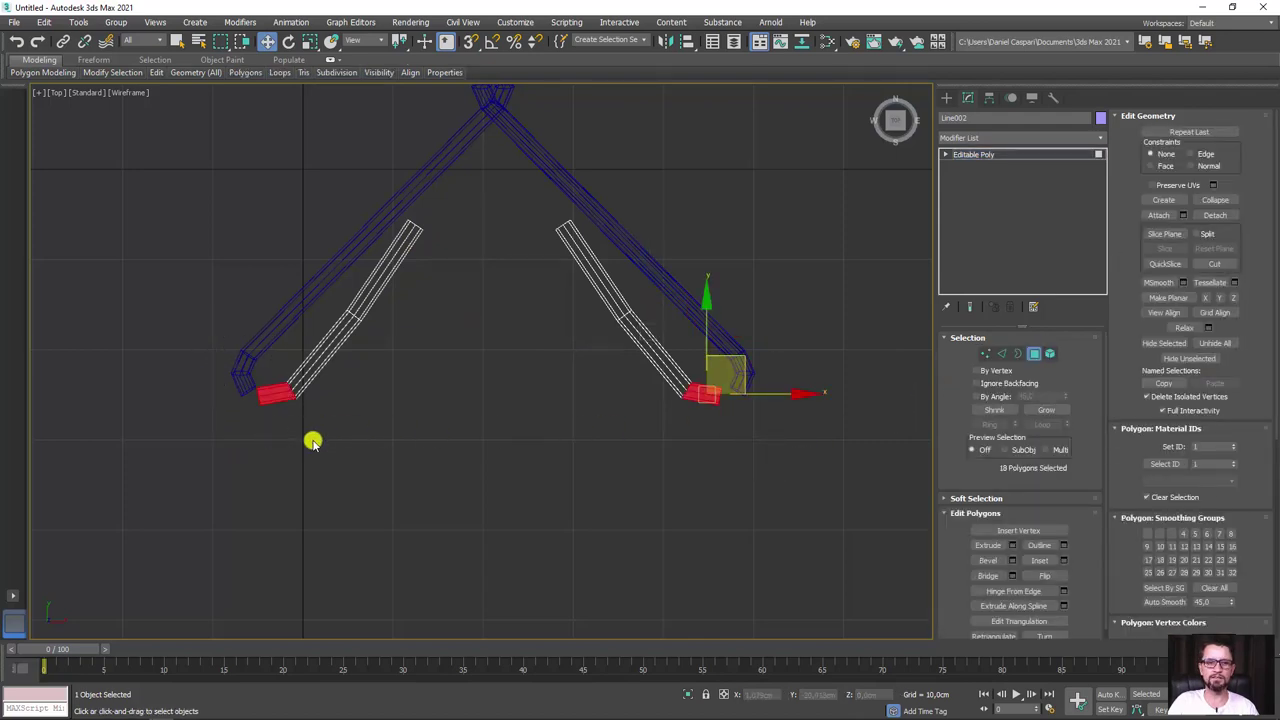
alt+middle_drag(702, 426, 618, 460)
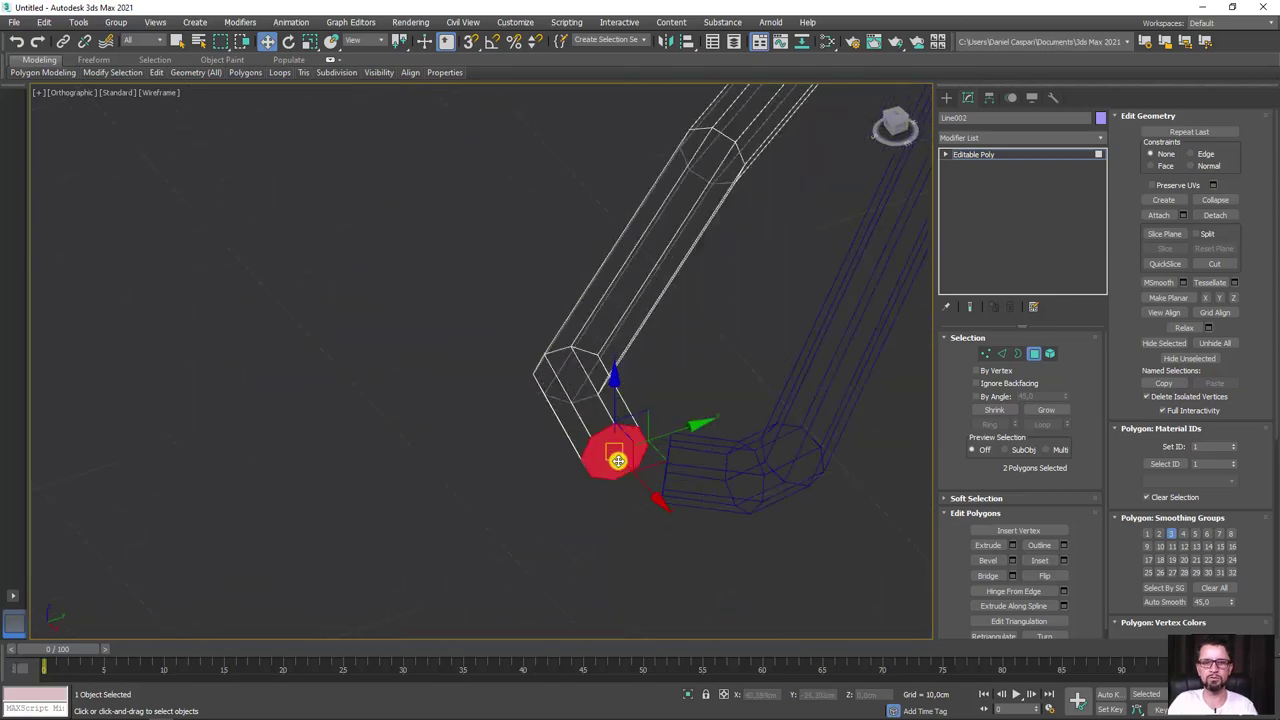
click(618, 460)
scroll(614, 457, down, 5)
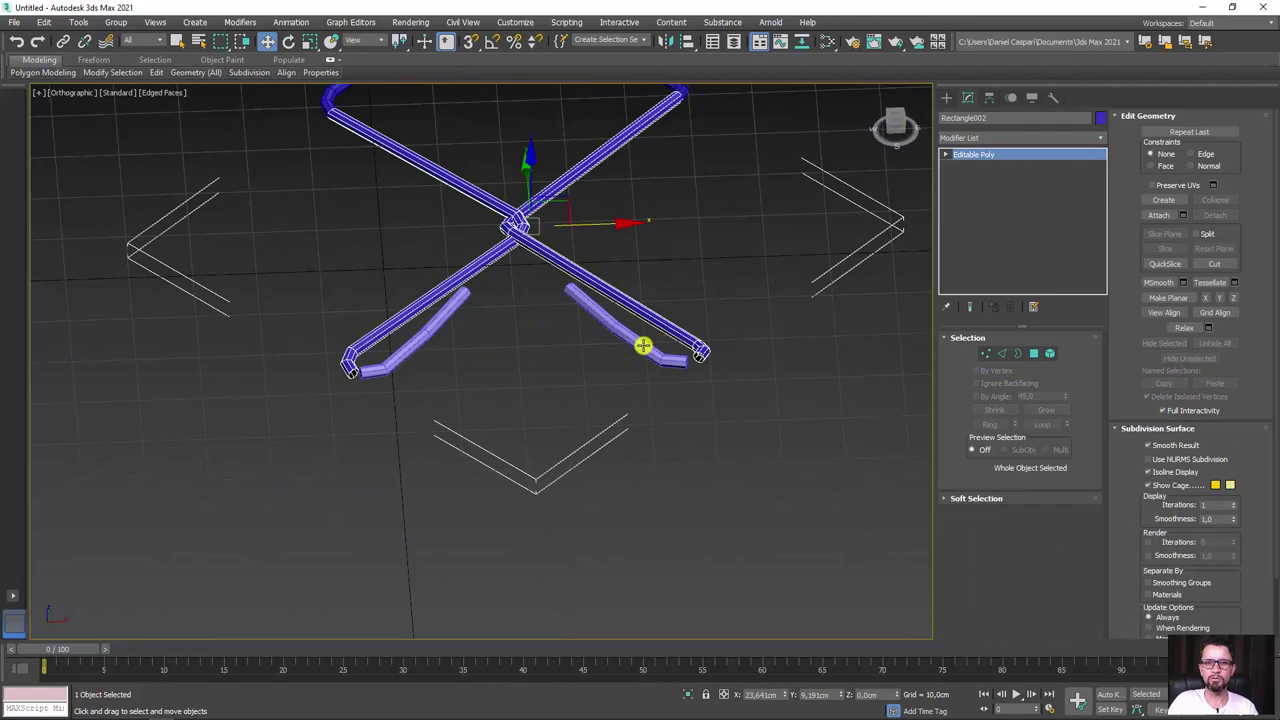
- Copy the joined hook pair with Ctrl+V and mirror the copy across Y
click(643, 345)
mouse_move(437, 335)
alt+middle_down()
mouse_move(394, 271)
mouse_move(825, 362)
alt+middle_up()
click(358, 349)
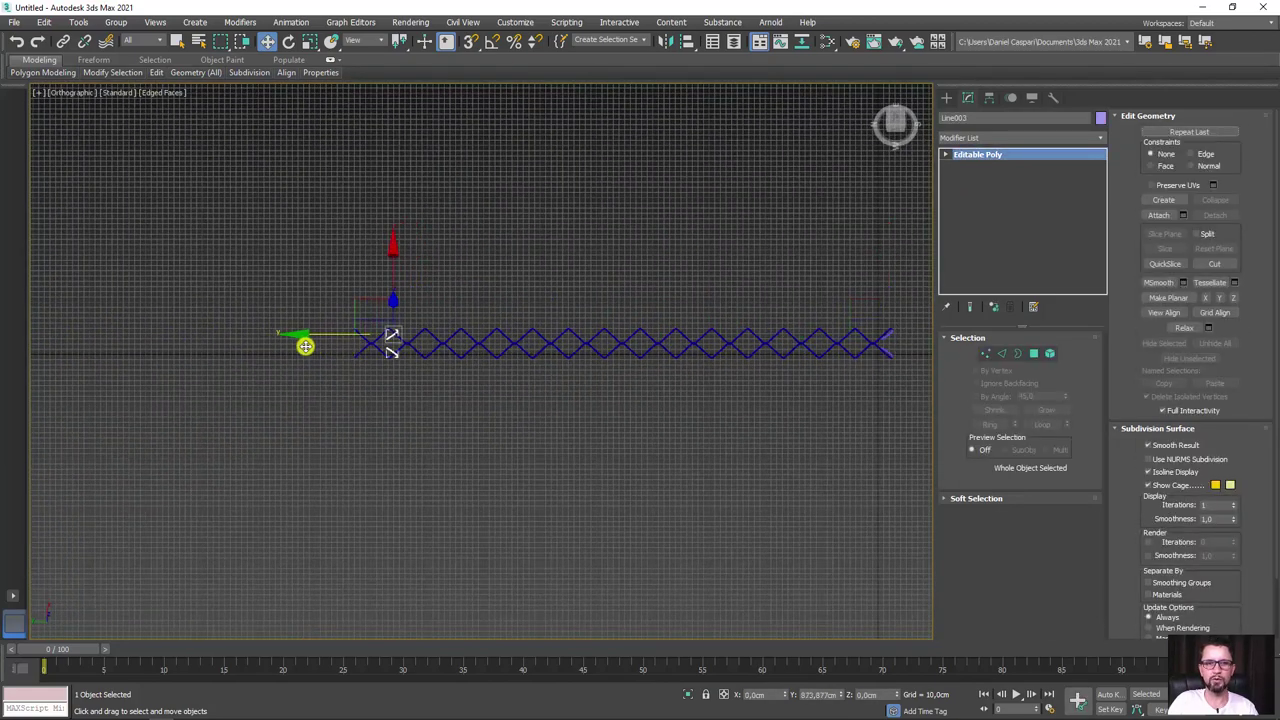
key(ctrl+v)
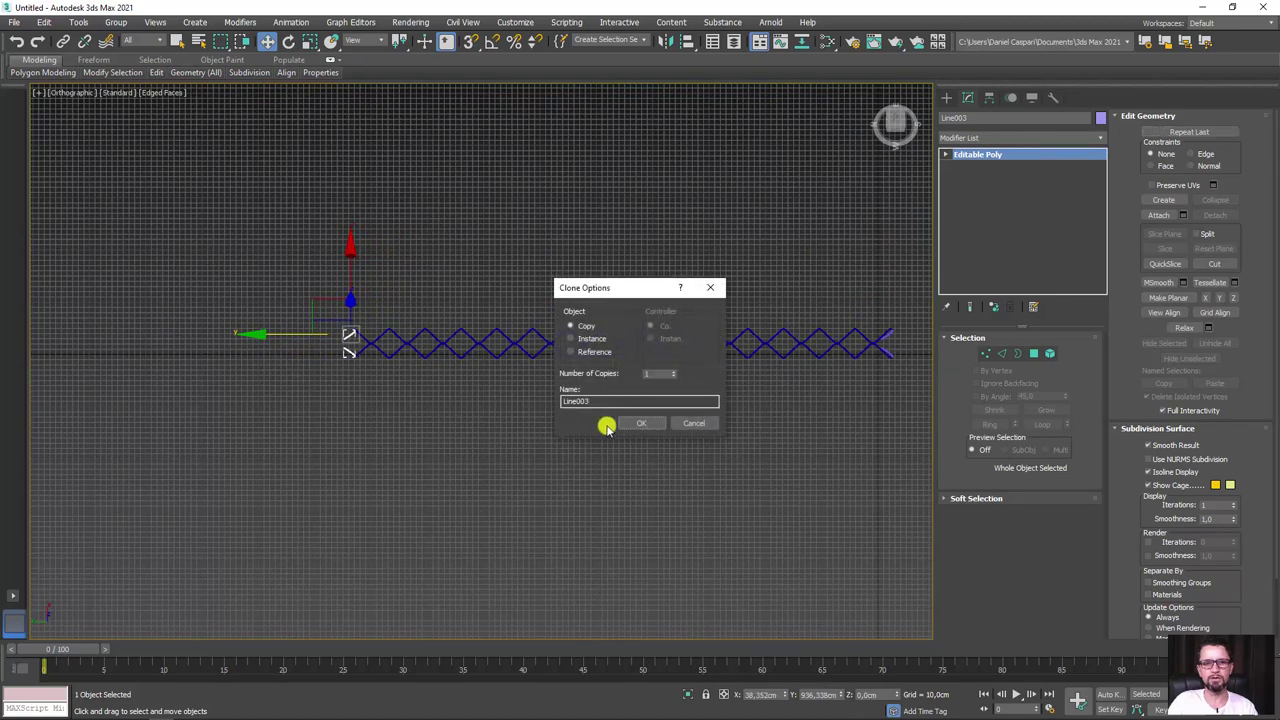
click(637, 428)
scroll(331, 343, up, 2)
scroll(340, 342, up, 5)
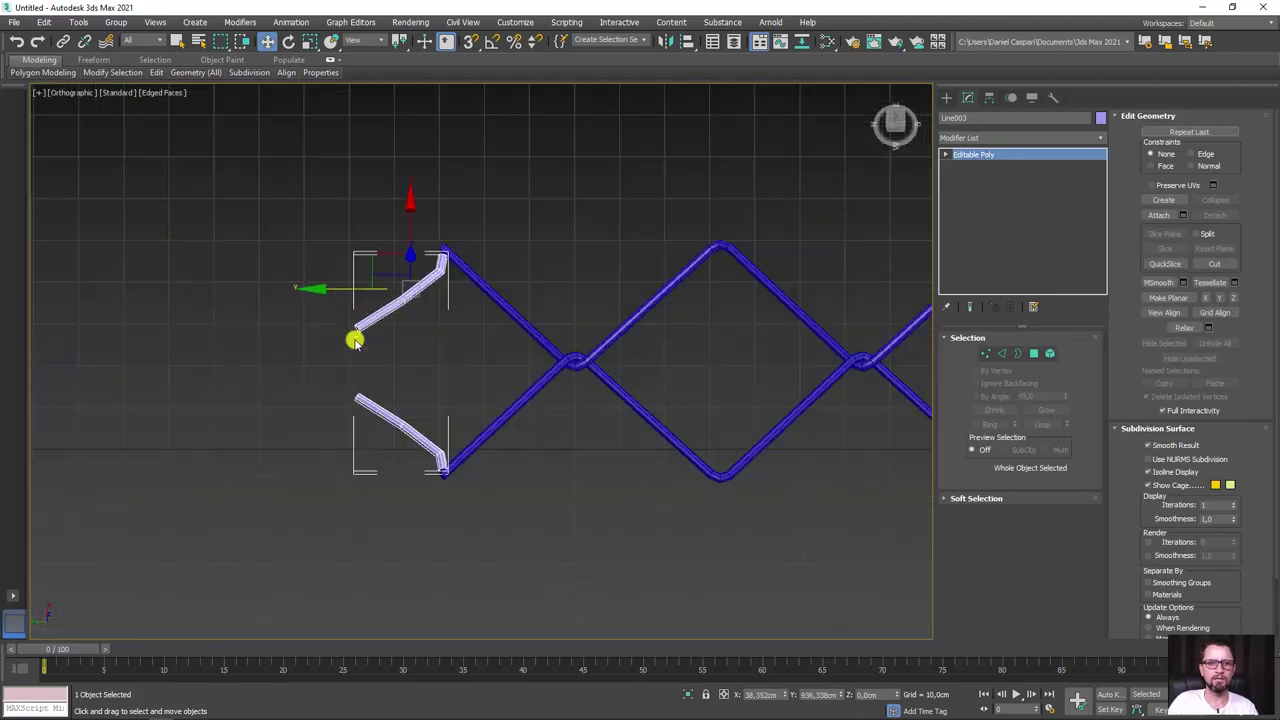
click(661, 43)
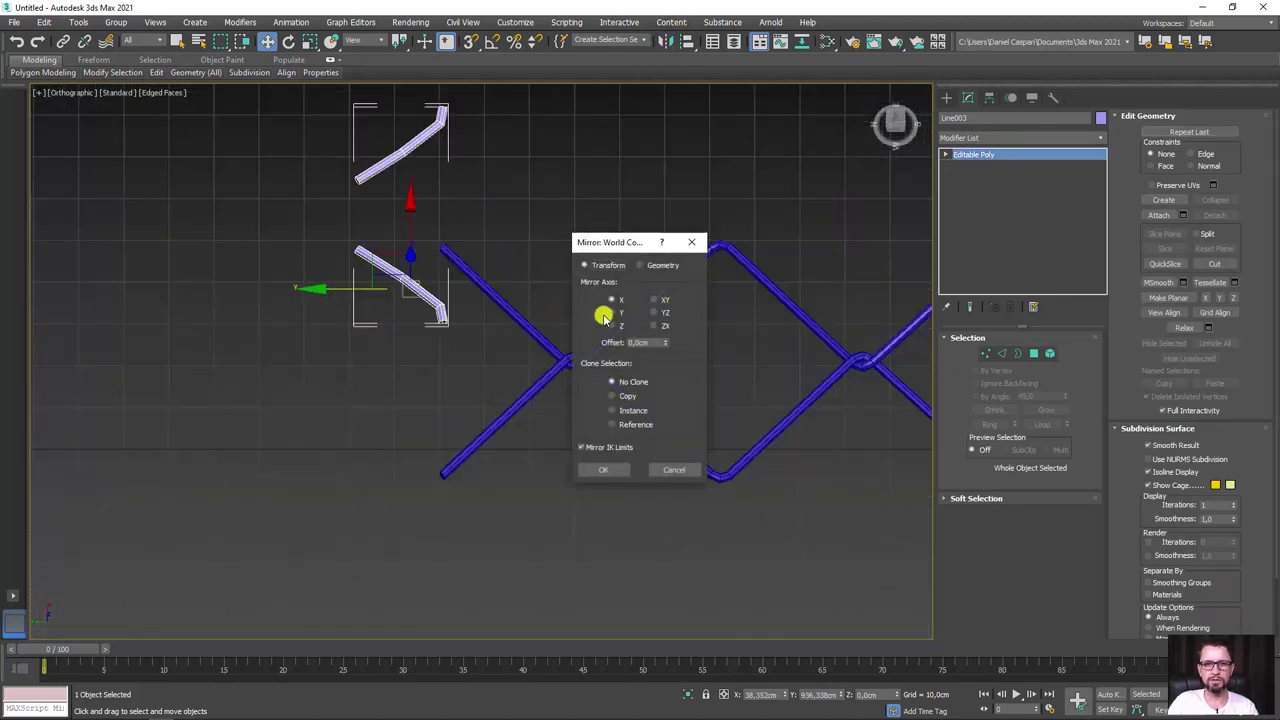
click(612, 312)
click(609, 470)
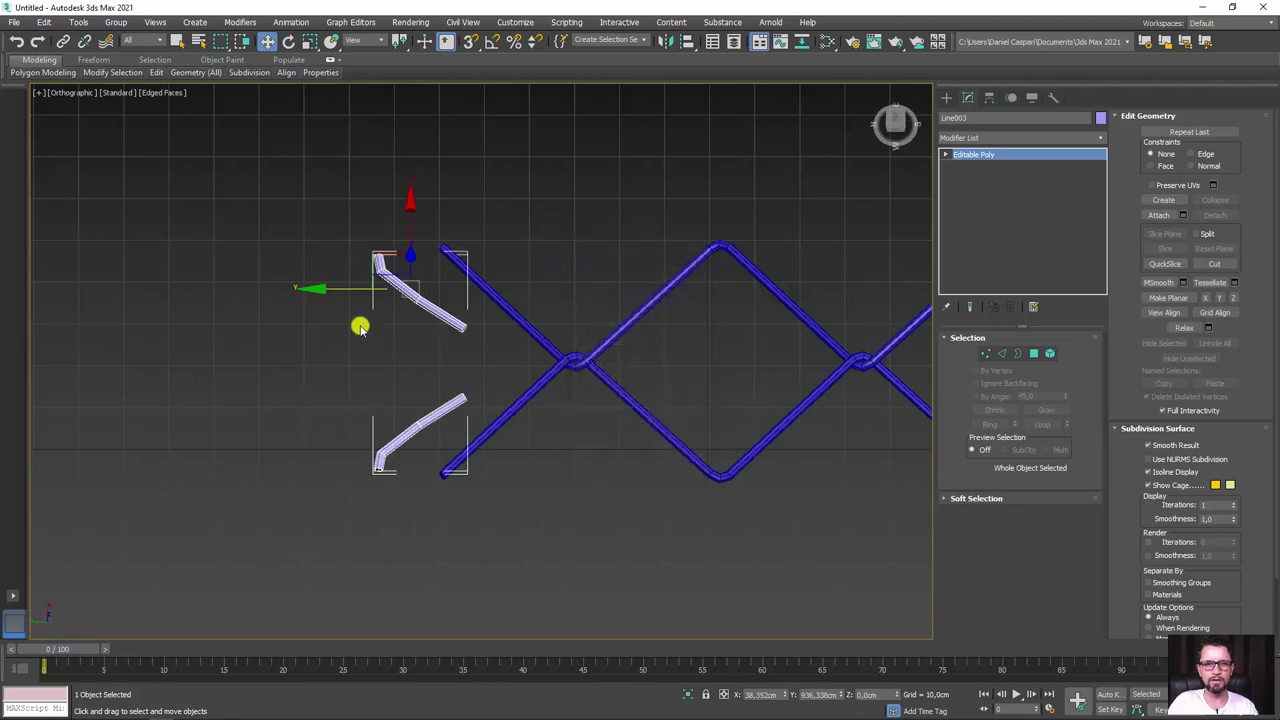
- Move the mirrored hook pair onto the zigzag wire's upper-left end
drag(339, 294, 389, 296)
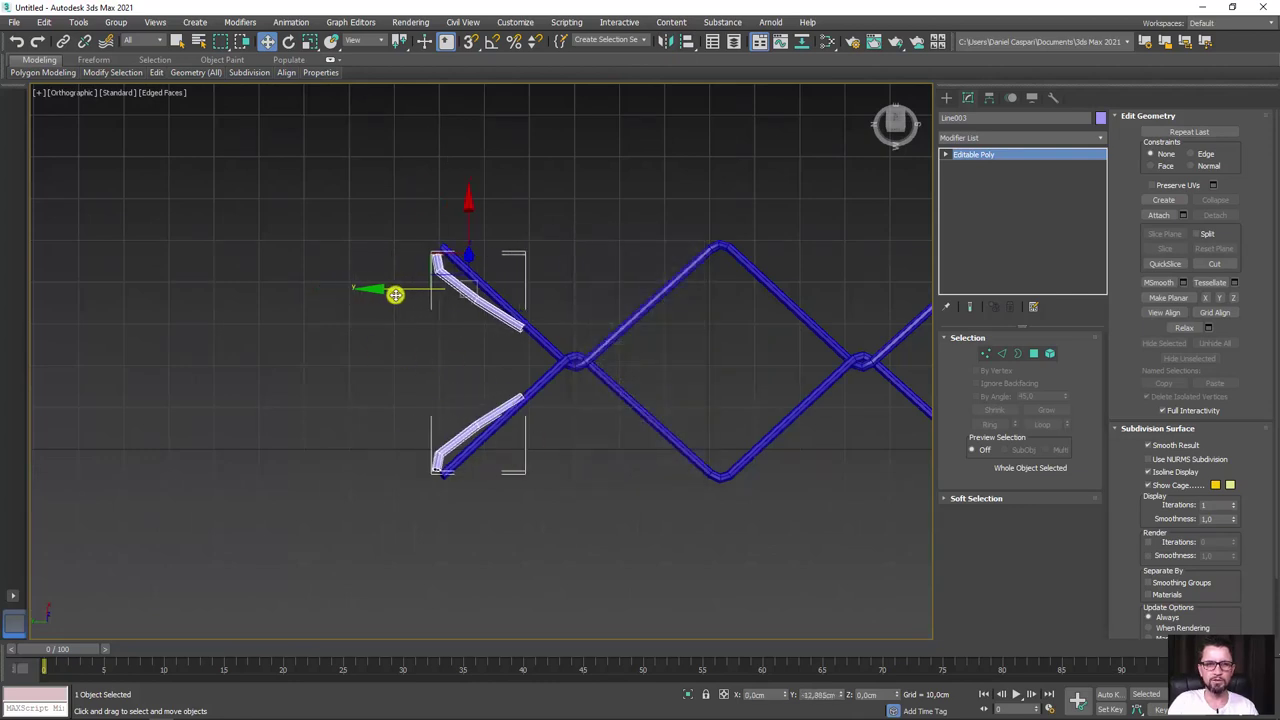
mouse_move(389, 296)
alt+middle_down()
mouse_move(560, 351)
mouse_move(503, 406)
mouse_move(451, 371)
mouse_move(472, 372)
alt+middle_up()
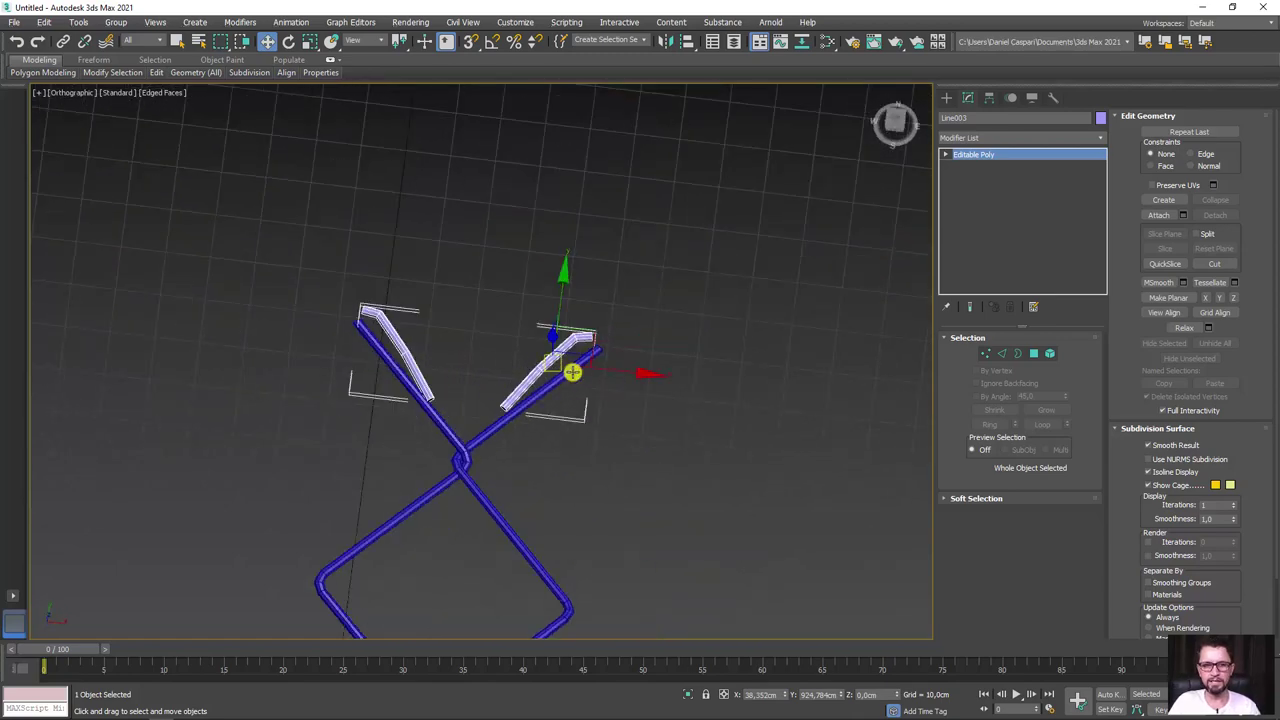
mouse_move(572, 372)
alt+middle_down()
mouse_move(486, 360)
mouse_move(480, 371)
mouse_move(545, 507)
mouse_move(523, 317)
alt+middle_up()
scroll(545, 507, down, 4)
scroll(591, 351, up, 2)
scroll(585, 253, up, 3)
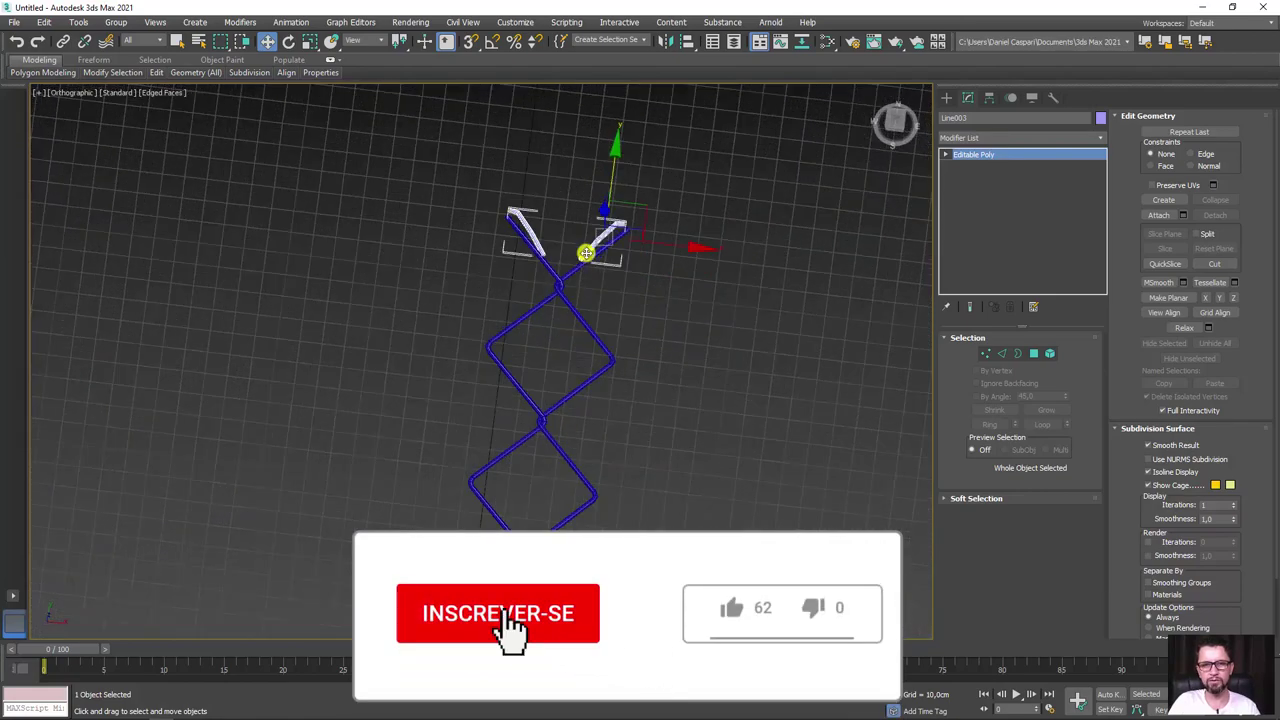
scroll(585, 253, up, 3)
scroll(600, 366, up, 2)
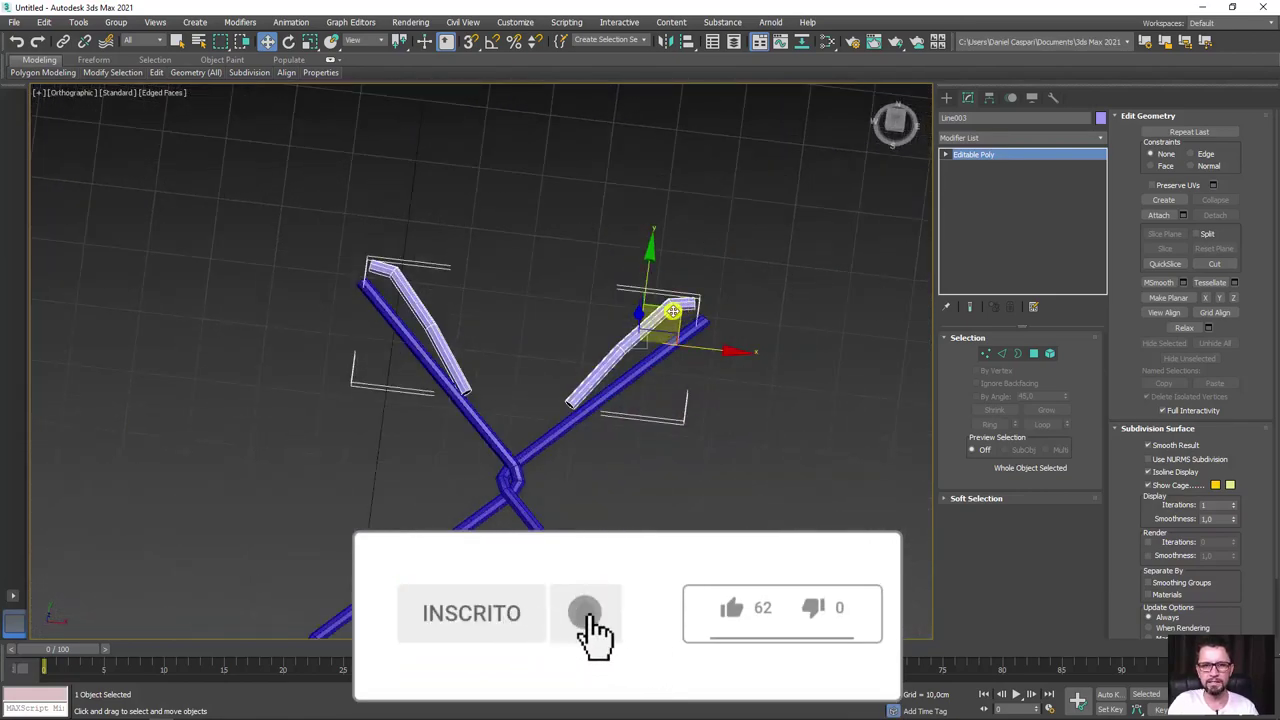
mouse_move(673, 311)
mouse_down()
mouse_move(371, 294)
mouse_move(646, 343)
mouse_move(677, 334)
mouse_move(564, 326)
mouse_up()
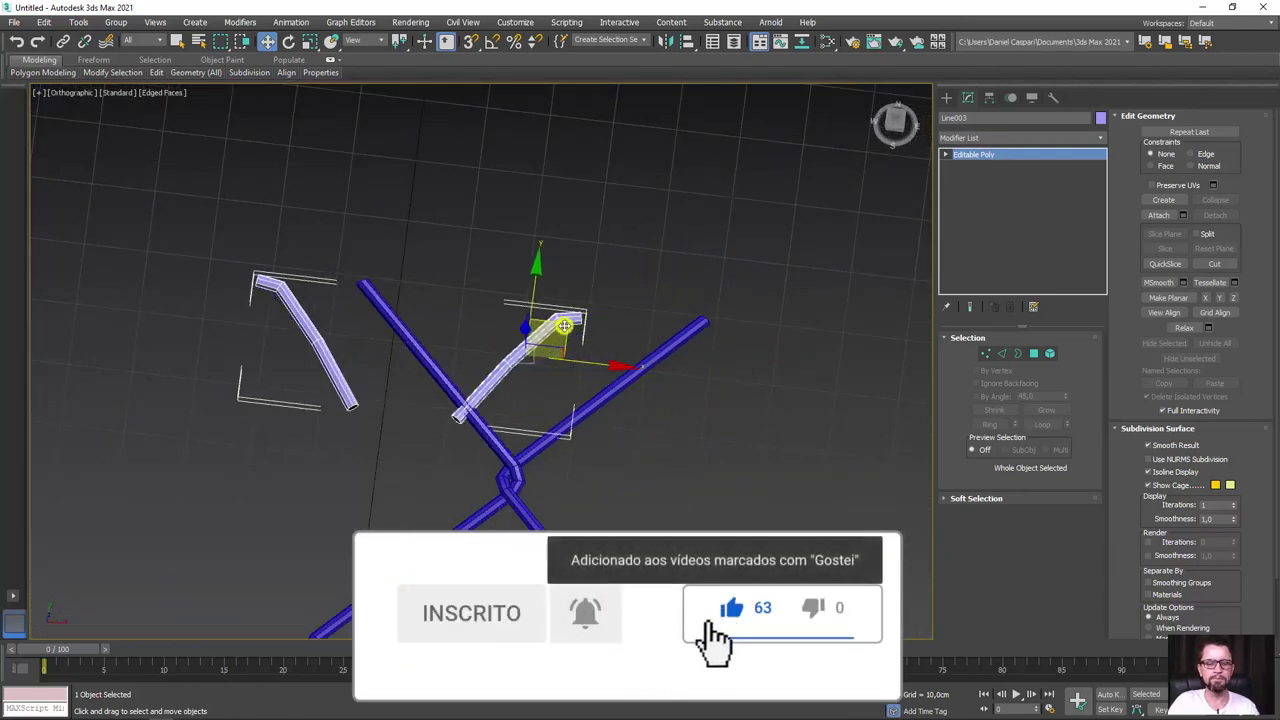
- Delete the copy's right hook element in Element mode
click(1050, 355)
click(475, 405)
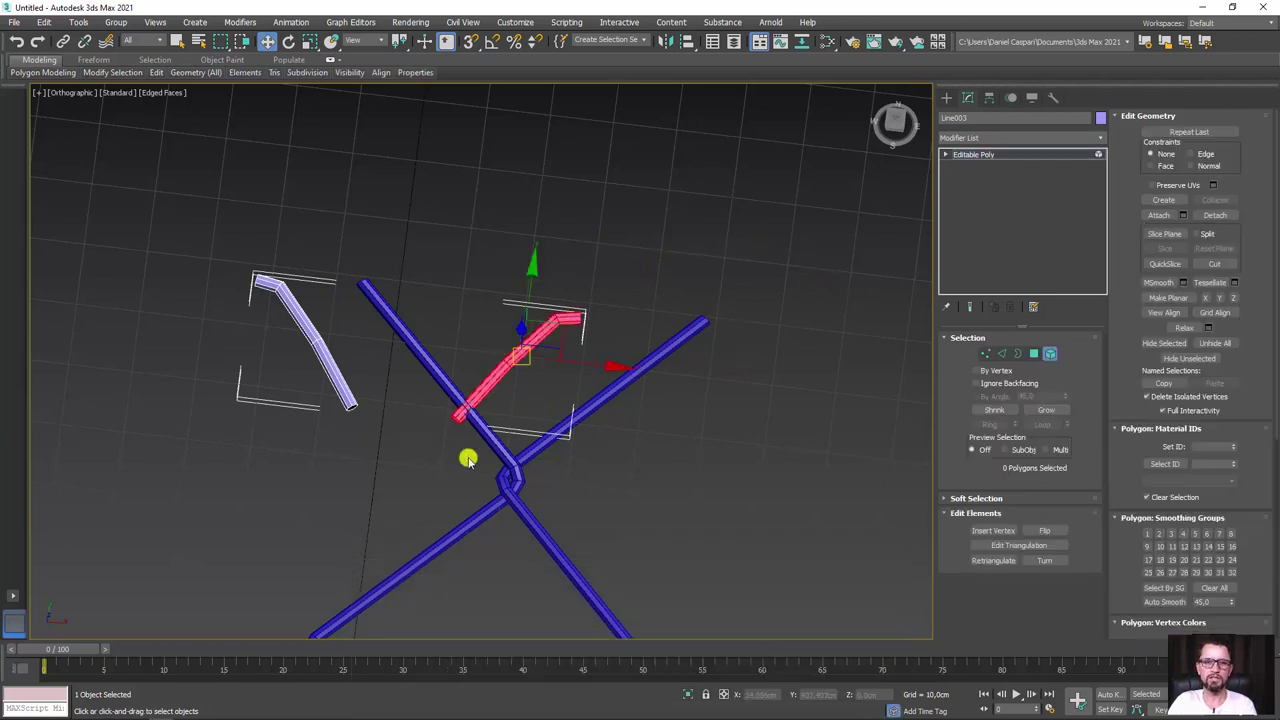
key(Delete)
click(989, 156)
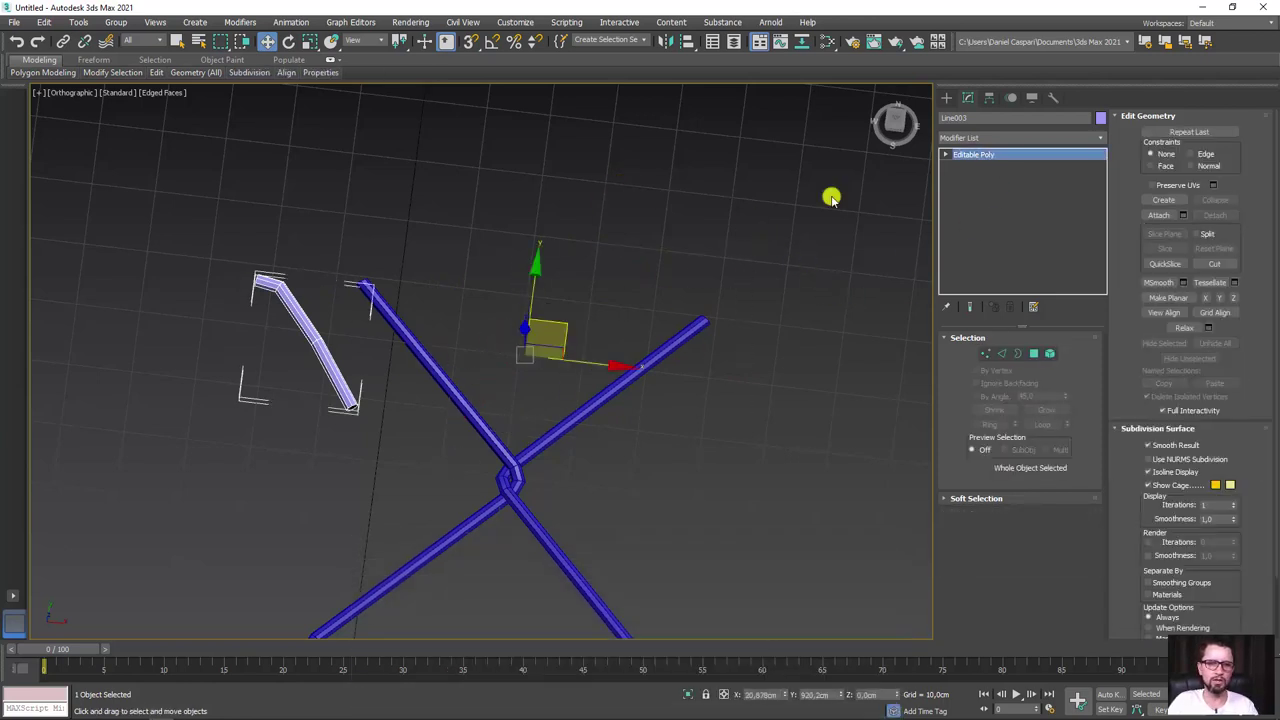
- Center the remaining hook piece's pivot to the object using Affect Pivot Only
click(990, 100)
click(1020, 189)
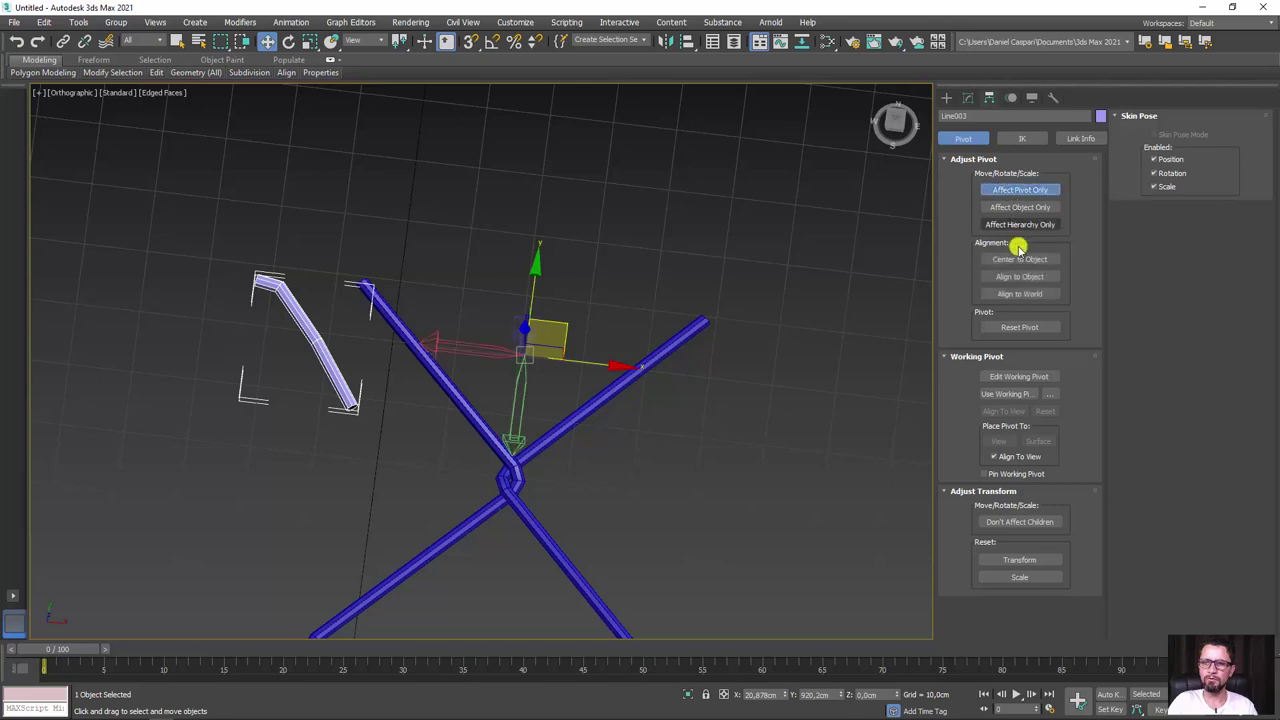
click(1020, 259)
click(1020, 189)
- Rotate the hook about 180° on Y and -80° on Z, then move it to the wire end
key(e)
mouse_move(322, 358)
mouse_down()
mouse_move(486, 375)
mouse_move(436, 383)
mouse_up()
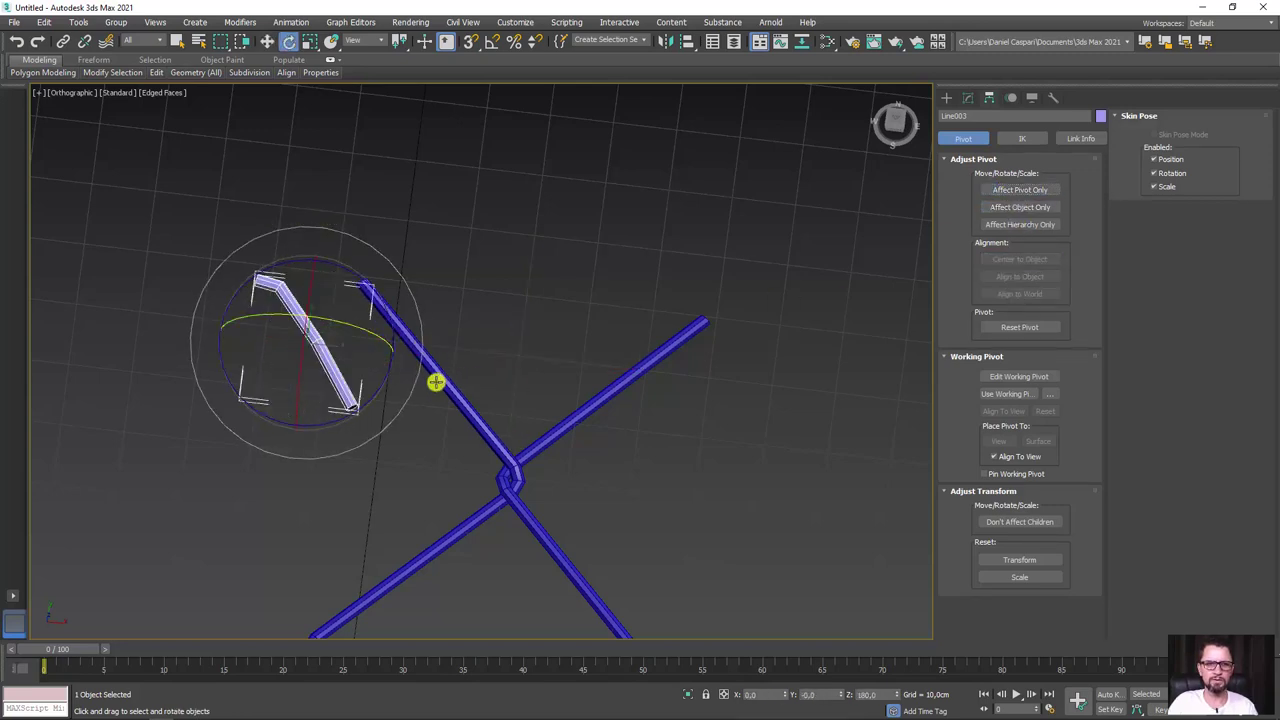
drag(339, 322, 453, 362)
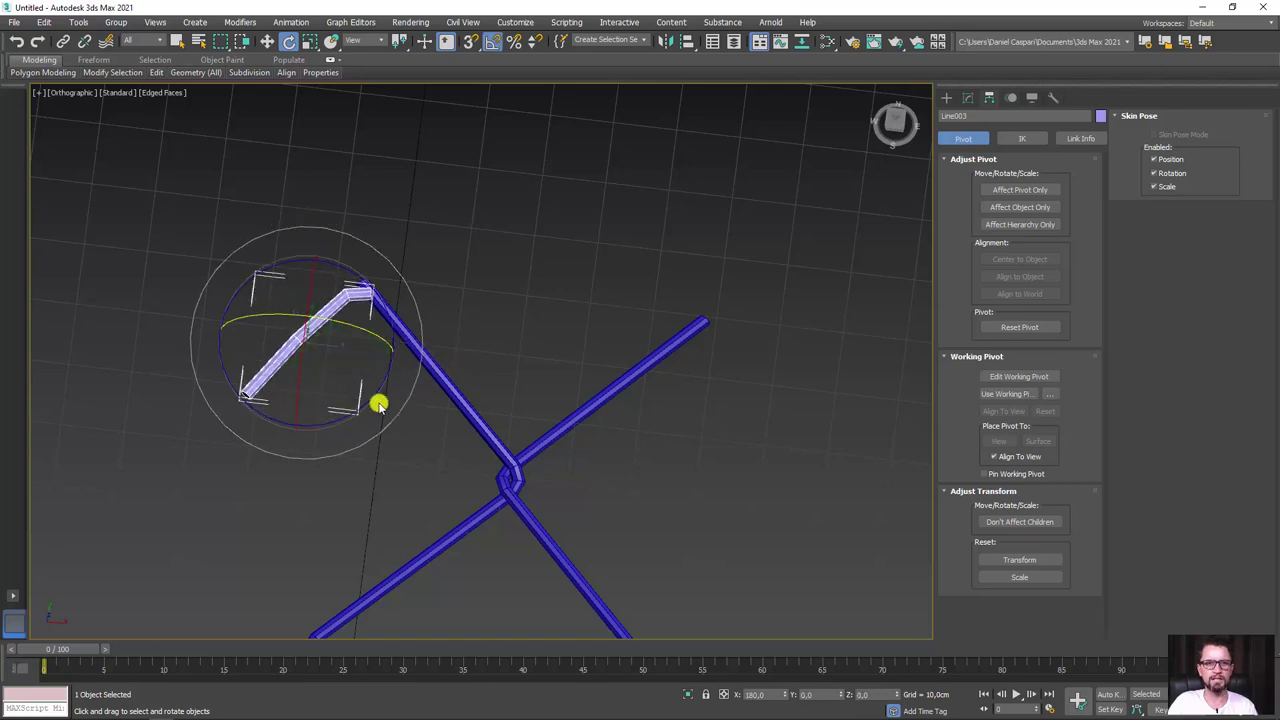
drag(374, 403, 422, 375)
key(w)
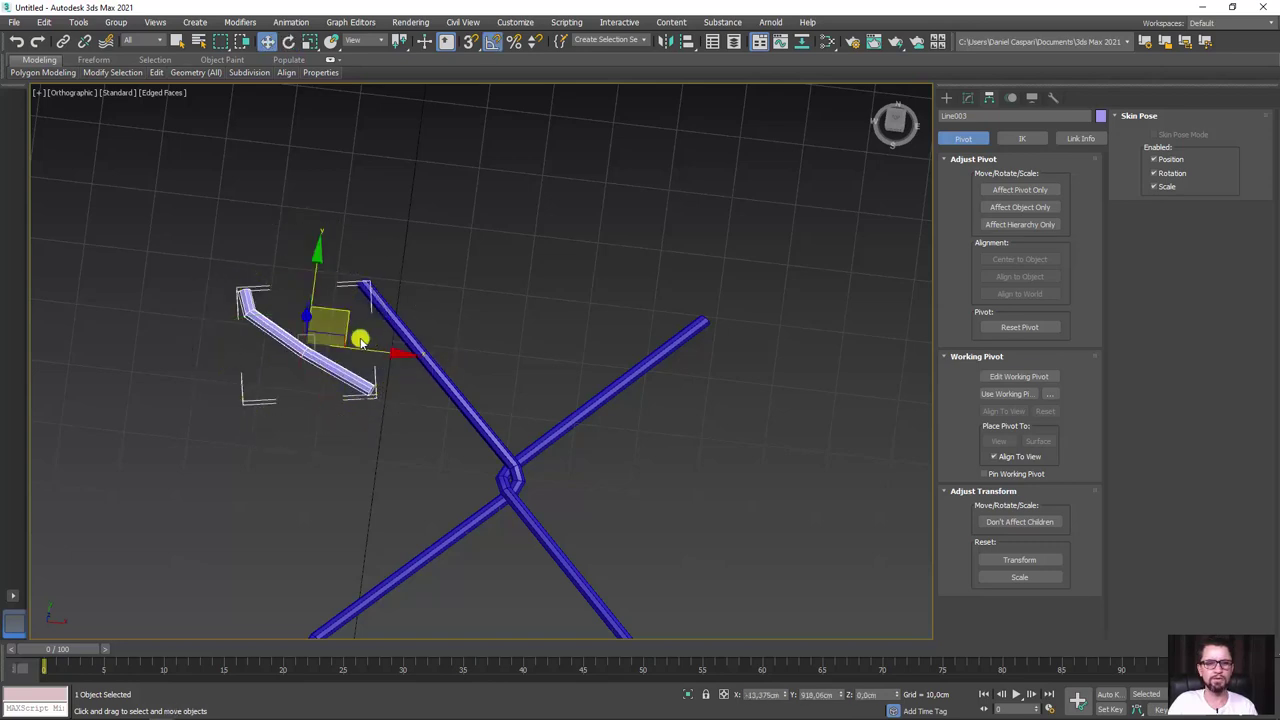
mouse_move(368, 352)
mouse_down()
mouse_move(443, 366)
mouse_move(452, 406)
mouse_up()
key(e)
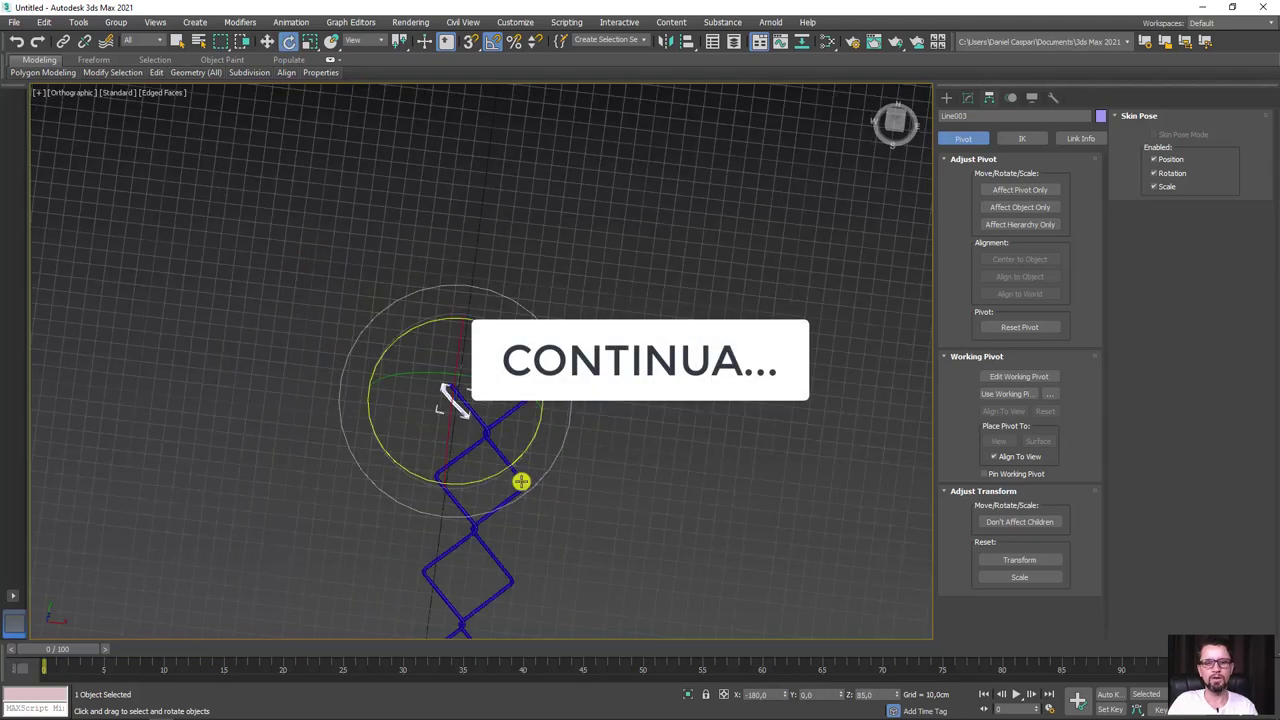